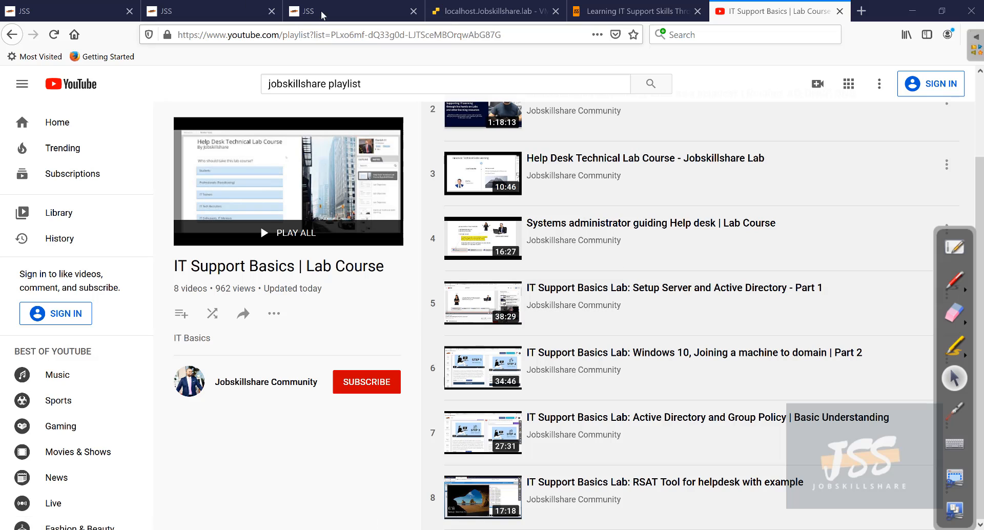
- Bring the Monica and helpdesk consoles forward and list all virtual machines on the host
left_click(510, 12)
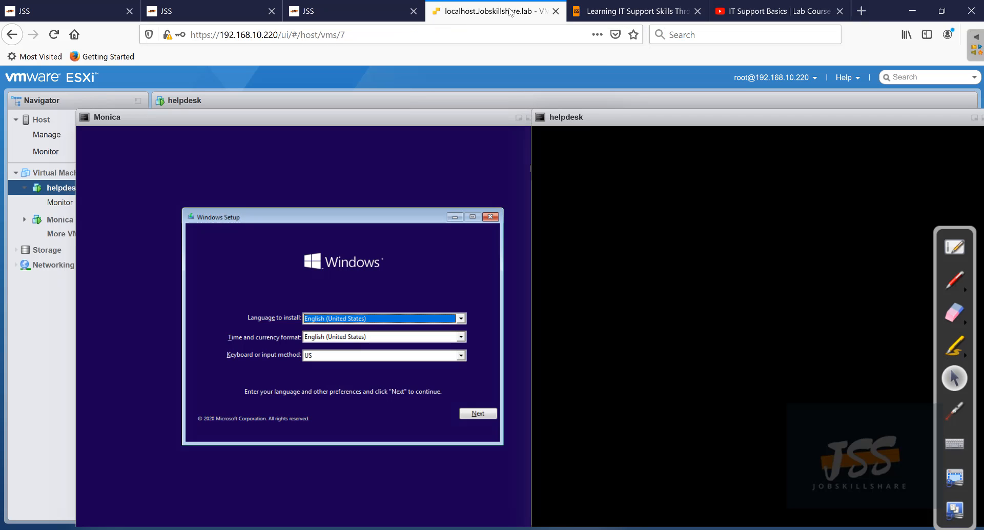
left_click(601, 116)
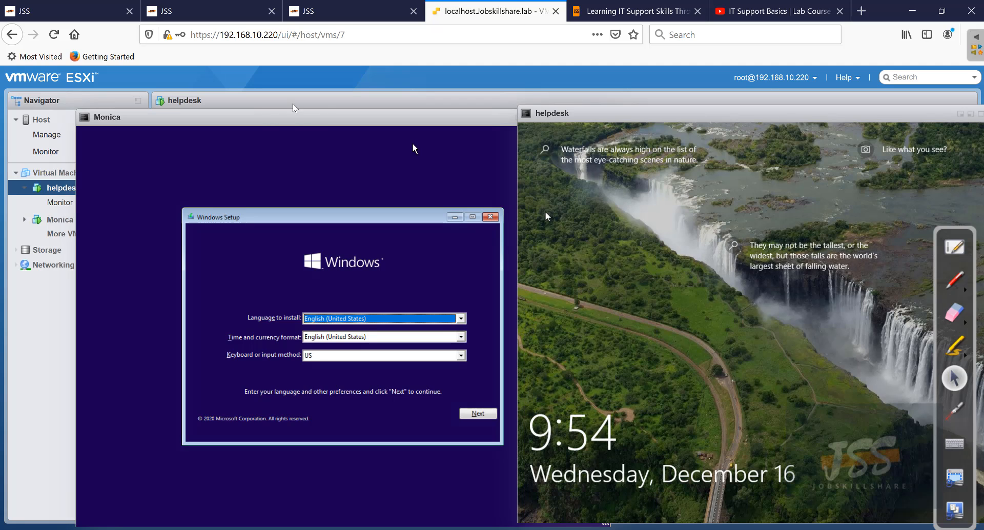
left_click(248, 111)
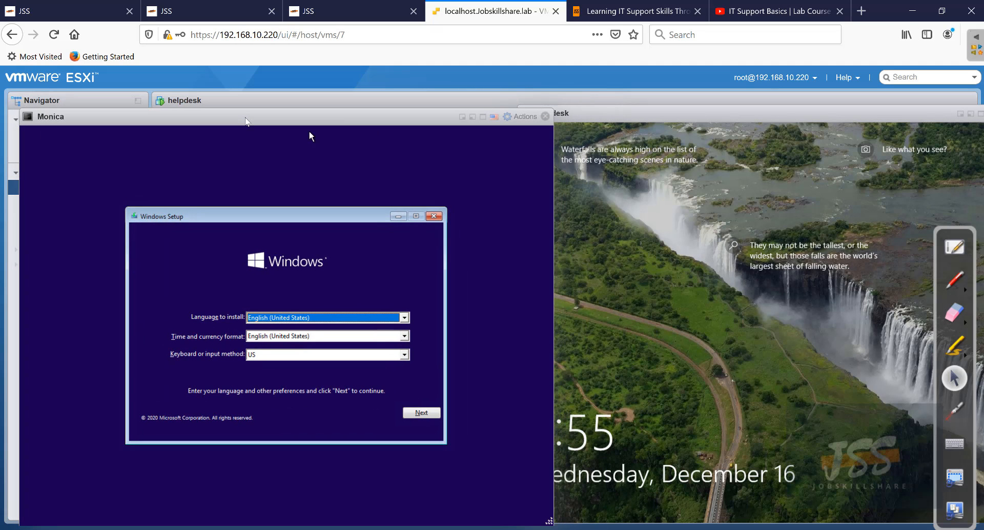
left_click(615, 213)
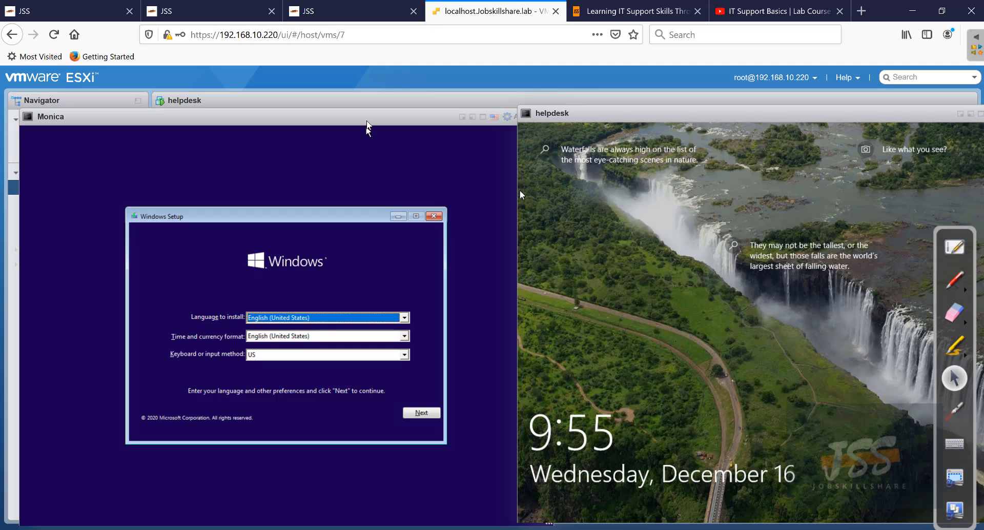
mouse_move(367, 121)
left_mouse_down()
mouse_move(364, 131)
mouse_move(380, 134)
mouse_move(367, 129)
left_mouse_up()
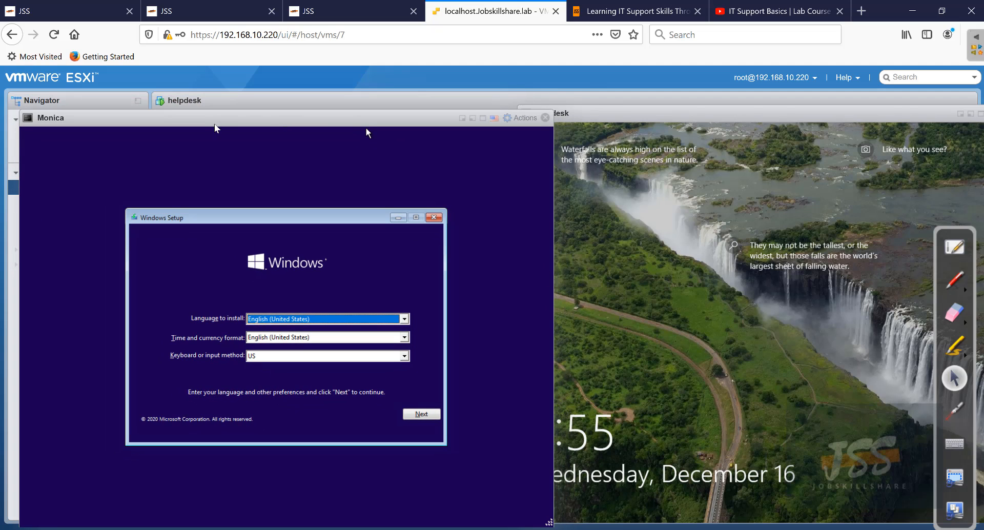
left_click_drag(221, 128, 291, 253)
left_click(63, 173)
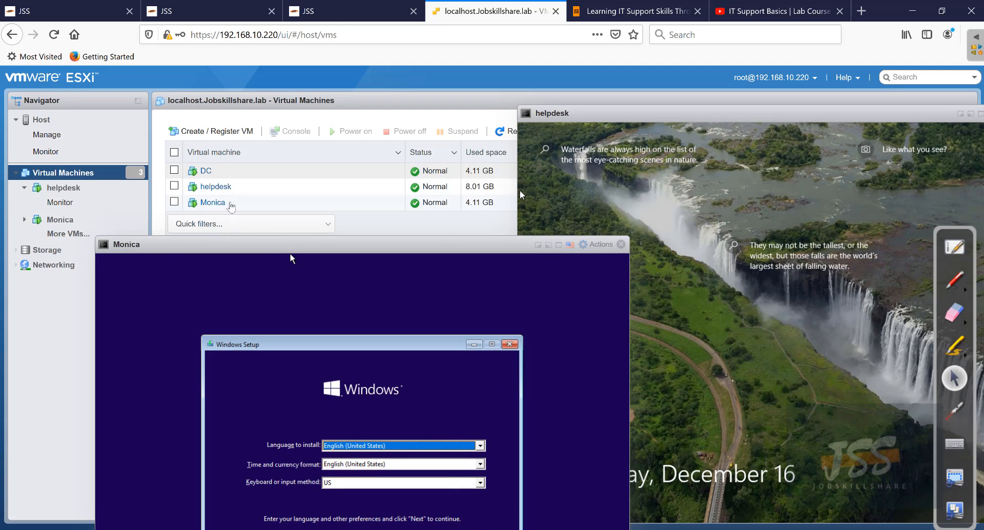
- Line up Monica's console beside helpdesk's and start Windows Setup past the language screen
left_click_drag(290, 253, 225, 116)
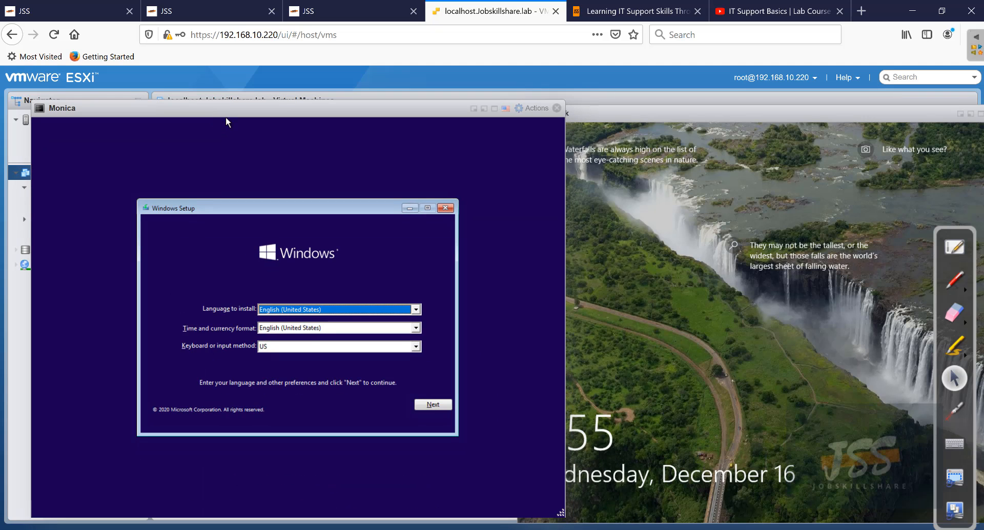
left_click_drag(647, 118, 614, 107)
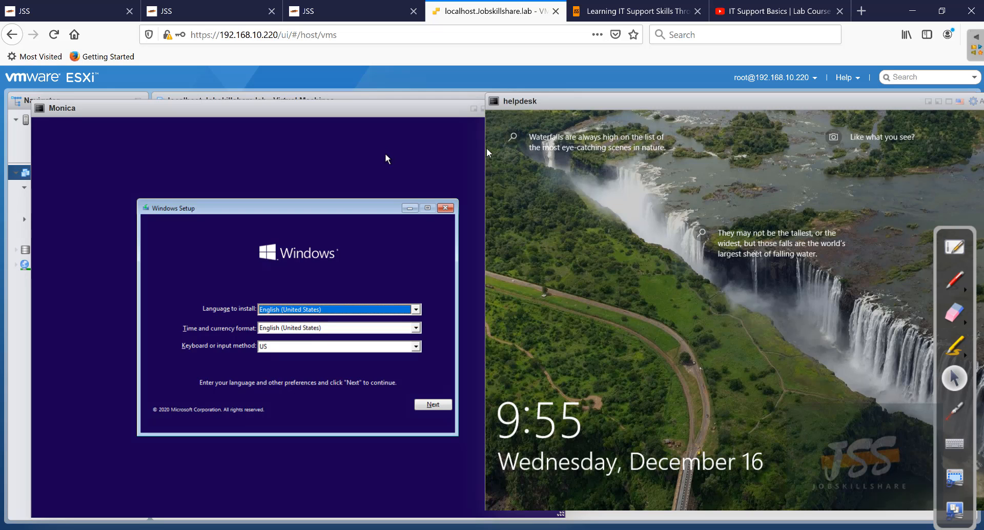
left_click_drag(336, 108, 320, 104)
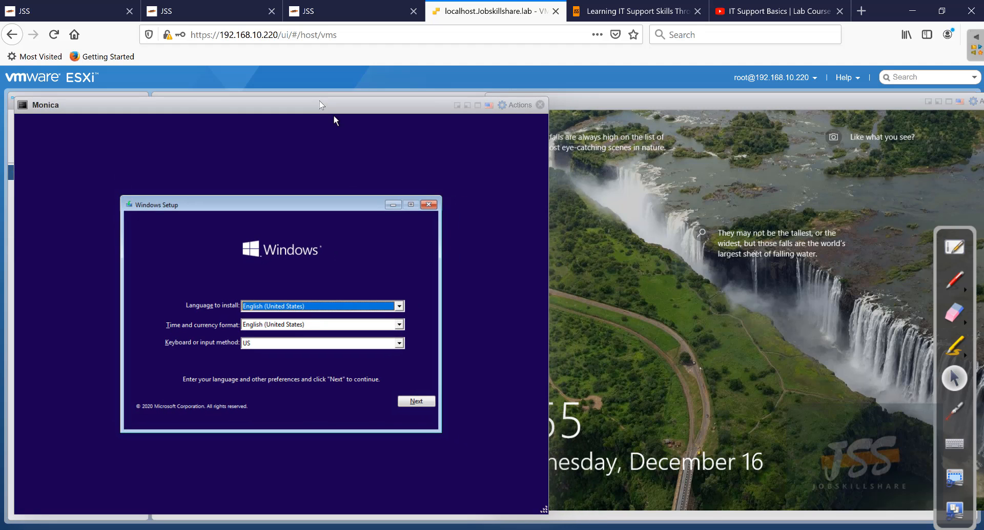
left_click(416, 401)
left_click(278, 314)
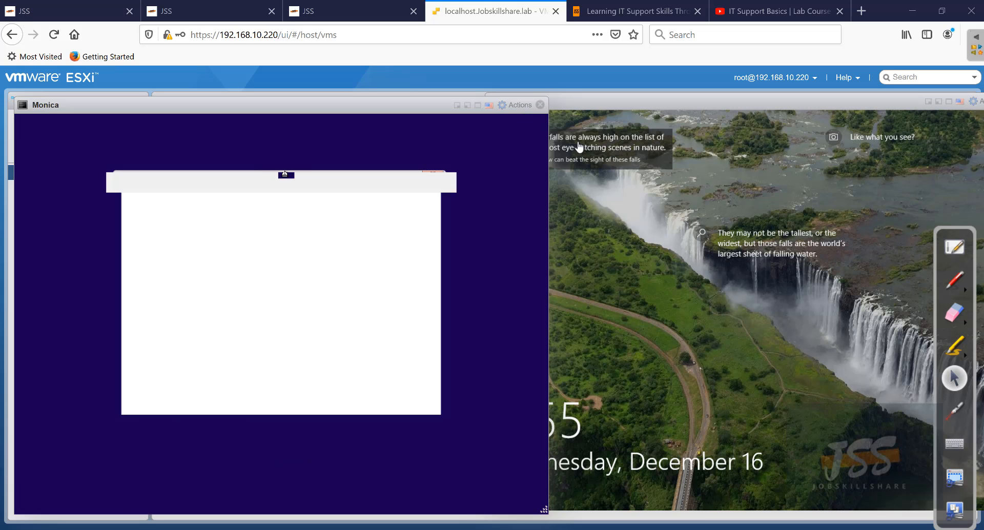
- Open and browse the IT support learning path in the Jobskillshare portal
left_click(79, 11)
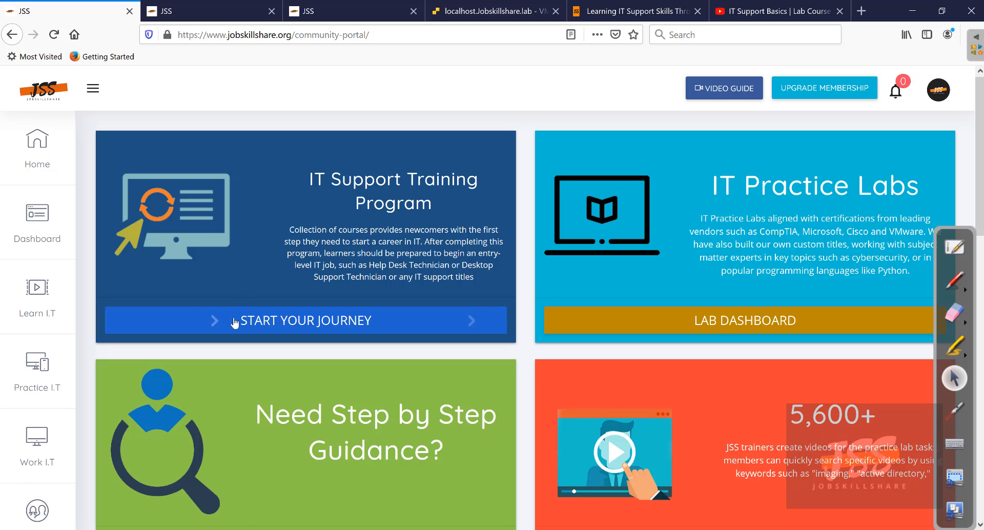
left_click(272, 324)
scroll(291, 284, "up", 2)
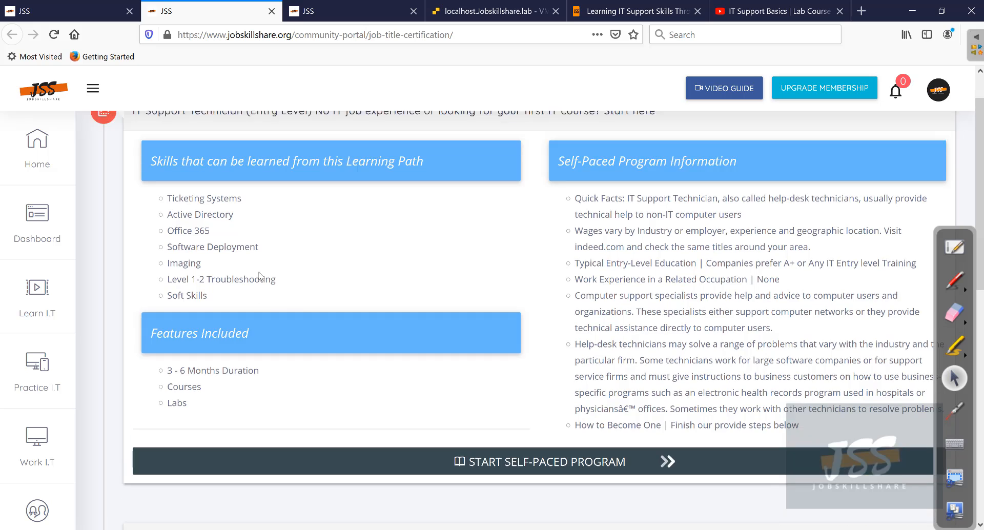
scroll(441, 410, "down", 2)
scroll(442, 410, "down", 2)
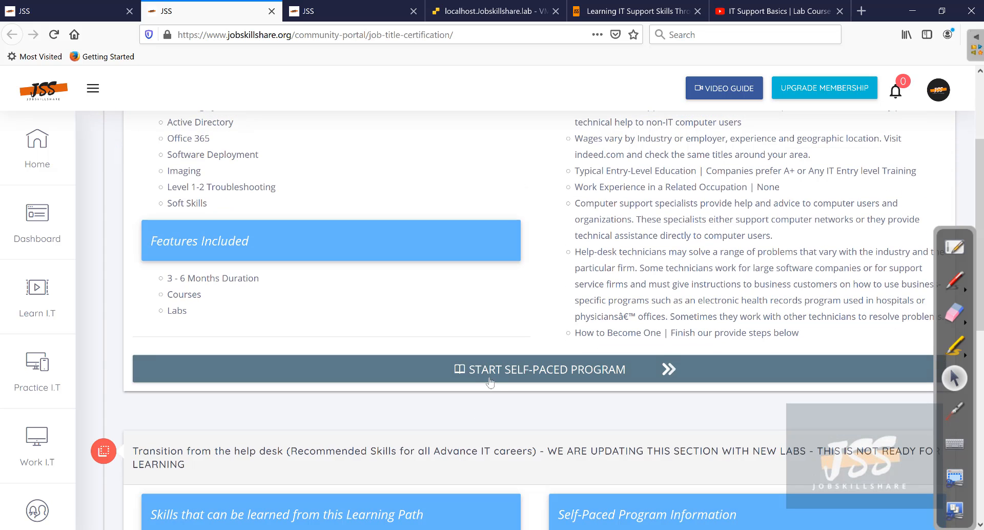
scroll(271, 270, "up", 2)
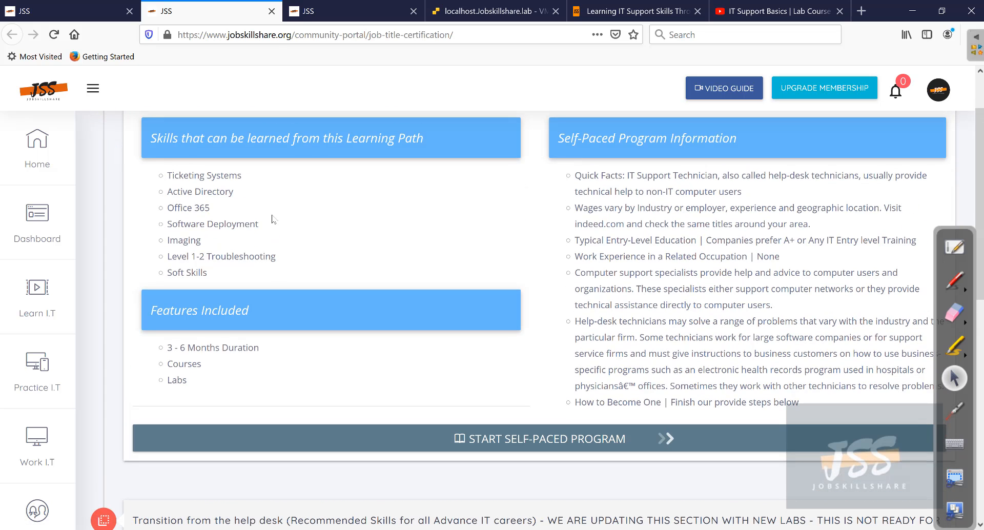
- Review the page of IT support course steps, then return to Monica's Windows Setup
left_click(309, 13)
scroll(339, 235, "up", 3)
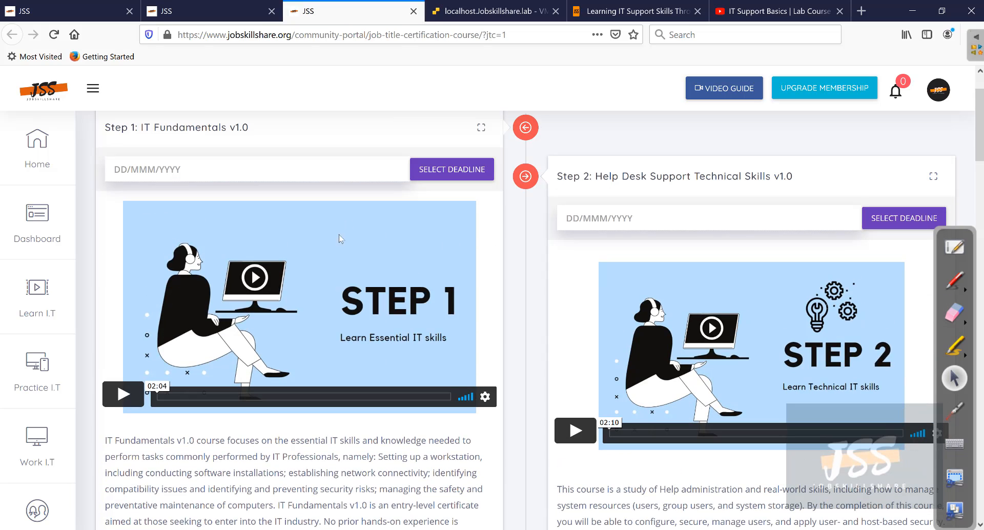
scroll(331, 247, "down", 10)
scroll(333, 247, "down", 20)
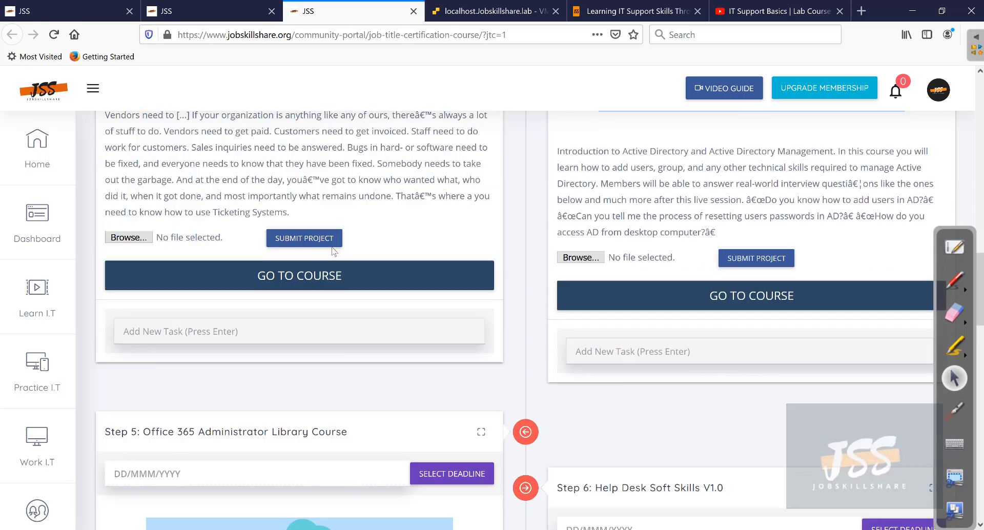
scroll(331, 247, "down", 2)
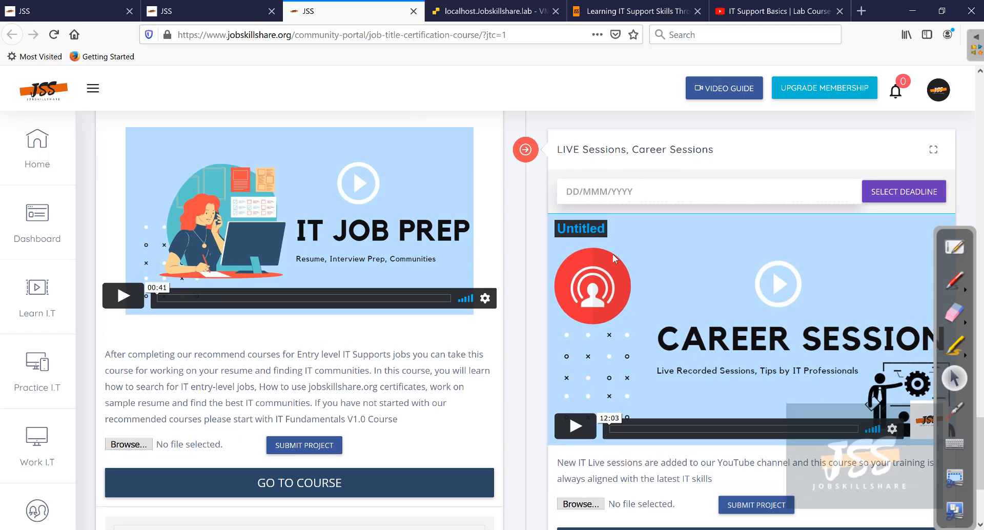
scroll(348, 241, "up", 7)
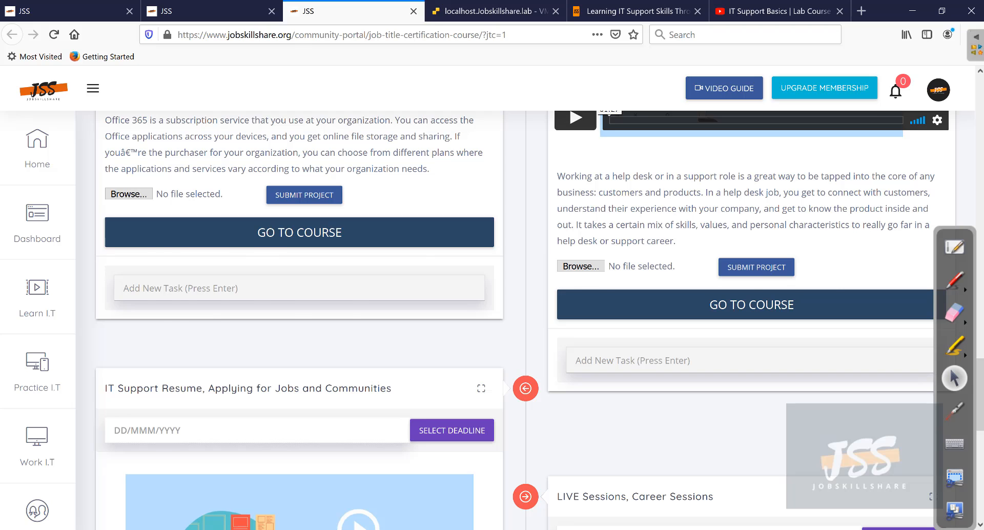
key("ctrl+Tab")
- Accept the license, run a Custom install onto Drive 0, and bring up helpdesk's password prompt
left_click(182, 379)
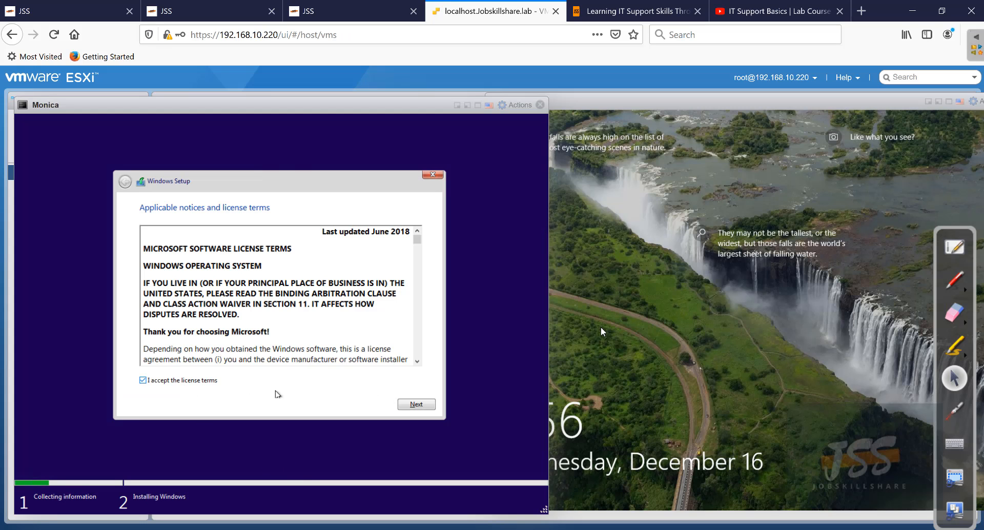
left_click(416, 404)
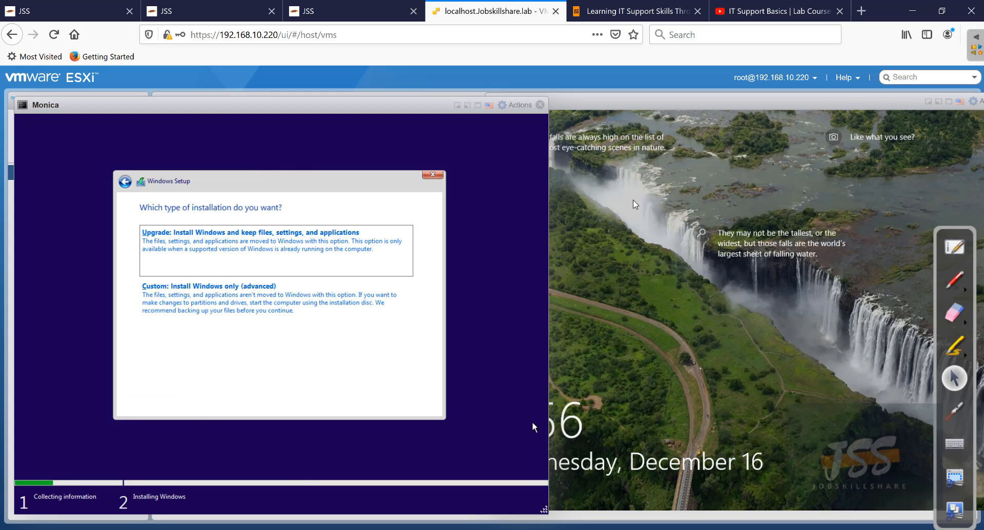
left_click(285, 313)
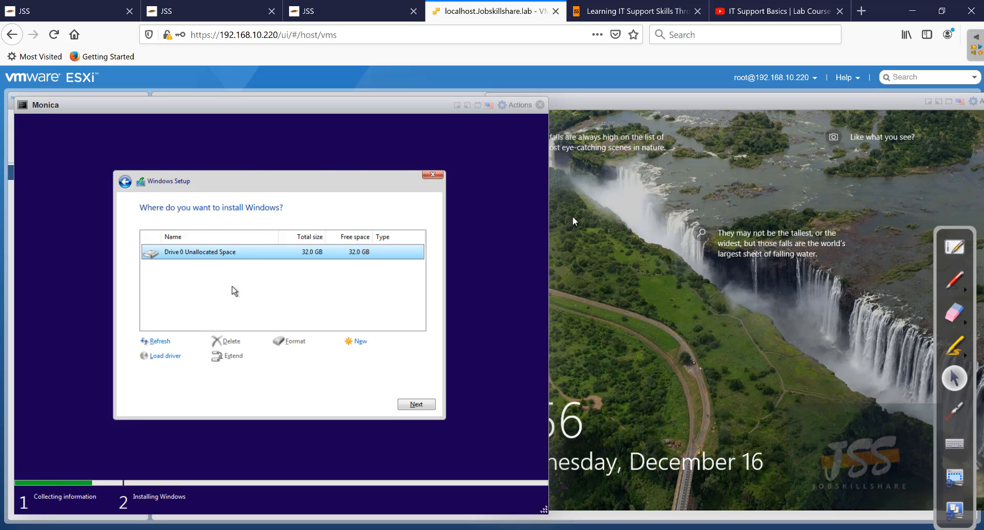
left_click(416, 404)
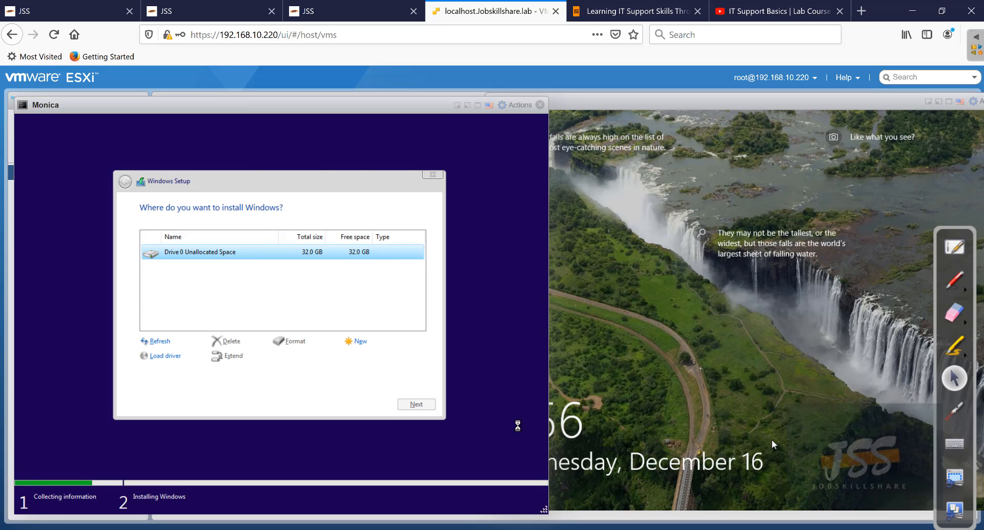
left_click(926, 401)
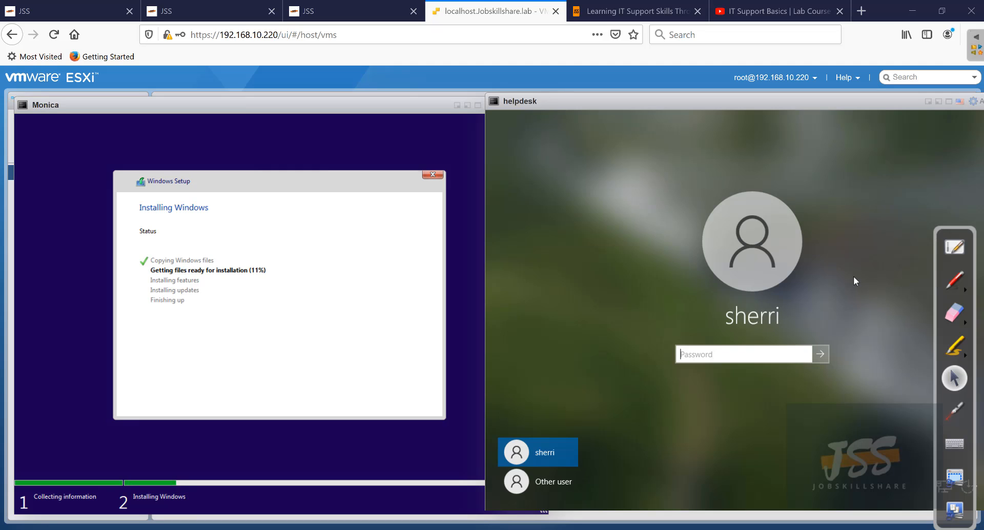
left_click(962, 287)
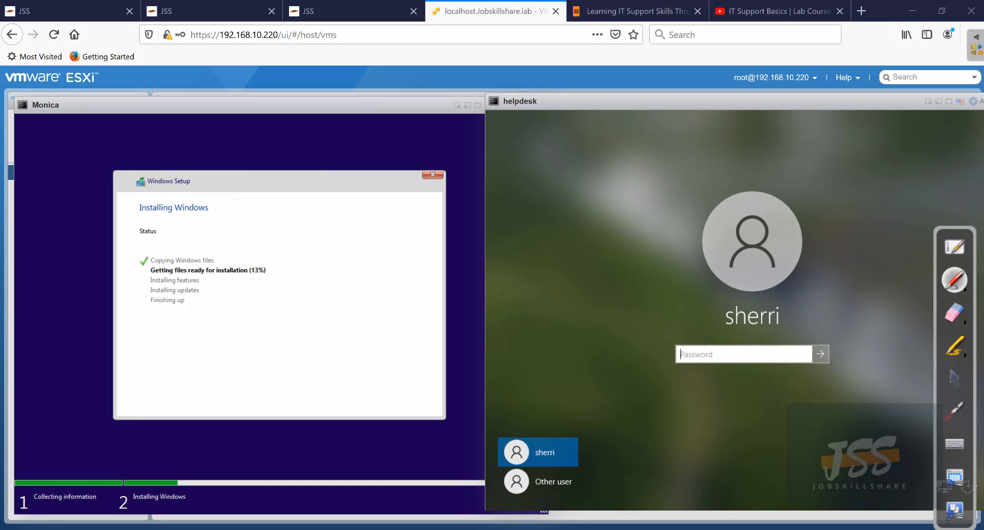
- Draw red freehand boxes marking the helpdesk screen as F1 and Monica's setup as F2
left_click_drag(537, 87, 492, 93)
mouse_move(559, 279)
left_mouse_down()
mouse_move(559, 153)
mouse_move(597, 143)
mouse_move(724, 166)
mouse_move(732, 274)
mouse_move(547, 271)
left_mouse_up()
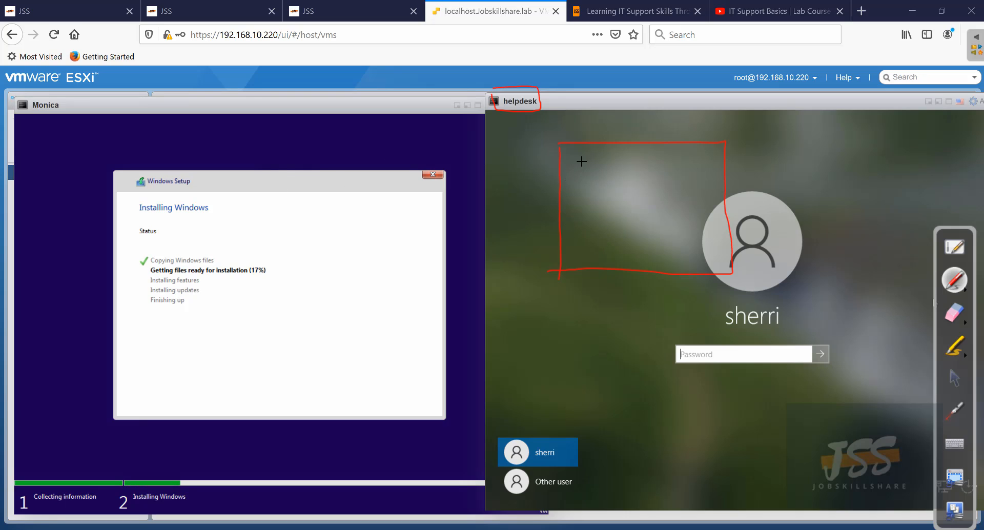
left_click_drag(596, 154, 585, 167)
mouse_move(283, 156)
left_mouse_down()
mouse_move(404, 156)
mouse_move(417, 259)
mouse_move(301, 268)
mouse_move(279, 209)
left_mouse_up()
mouse_move(281, 175)
left_mouse_down()
mouse_move(308, 169)
mouse_move(303, 183)
mouse_move(339, 187)
left_mouse_up()
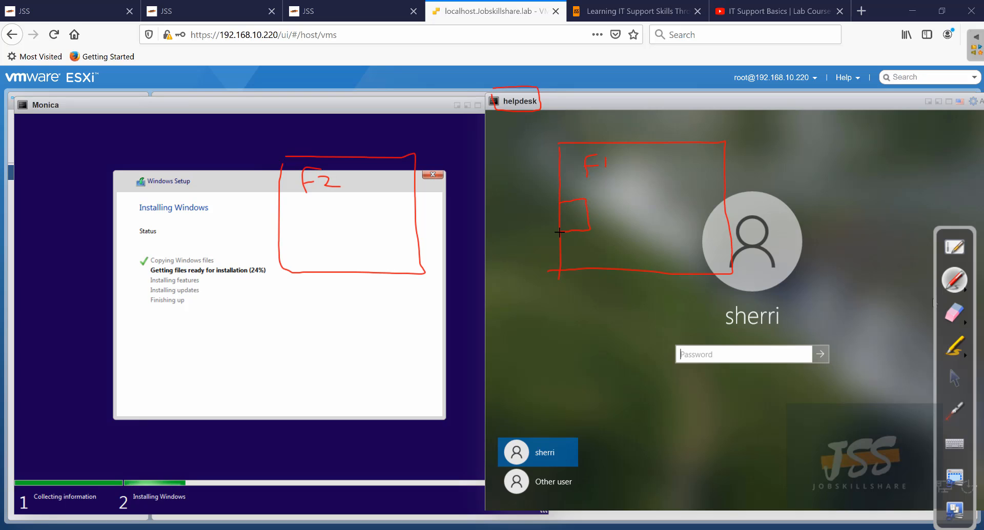
left_click_drag(649, 322, 590, 309)
mouse_move(546, 276)
left_mouse_down()
mouse_move(541, 248)
mouse_move(557, 227)
left_mouse_up()
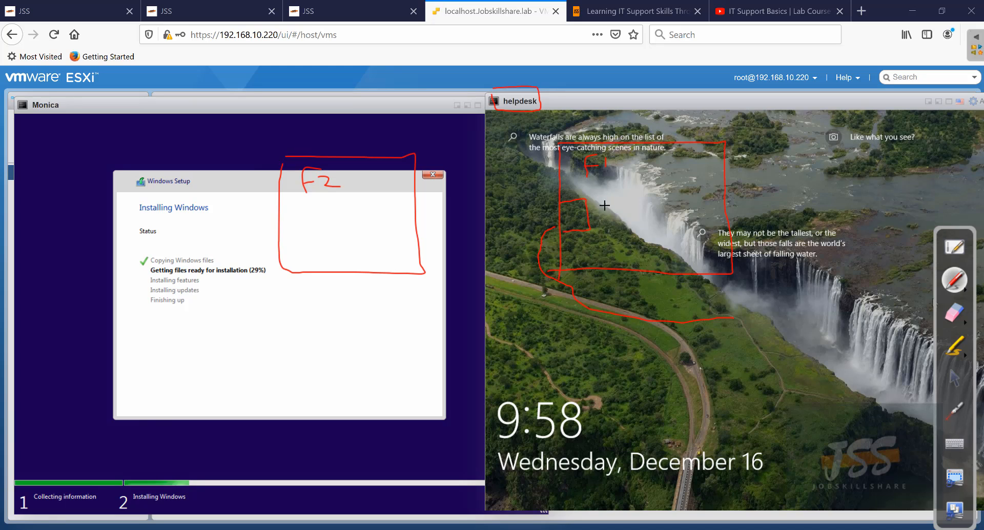
left_click_drag(600, 197, 599, 227)
- Add brackets around the F2 box and circle the setup status list with arrows
mouse_move(281, 214)
left_mouse_down()
mouse_move(306, 226)
mouse_move(280, 236)
left_mouse_up()
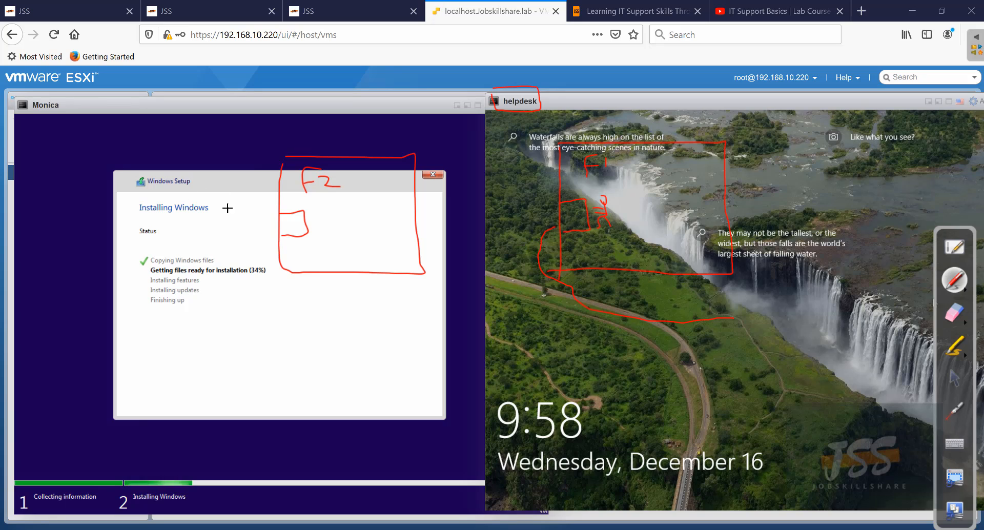
left_click_drag(264, 207, 271, 227)
mouse_move(601, 234)
left_mouse_down()
mouse_move(594, 240)
mouse_move(612, 245)
mouse_move(592, 233)
left_mouse_up()
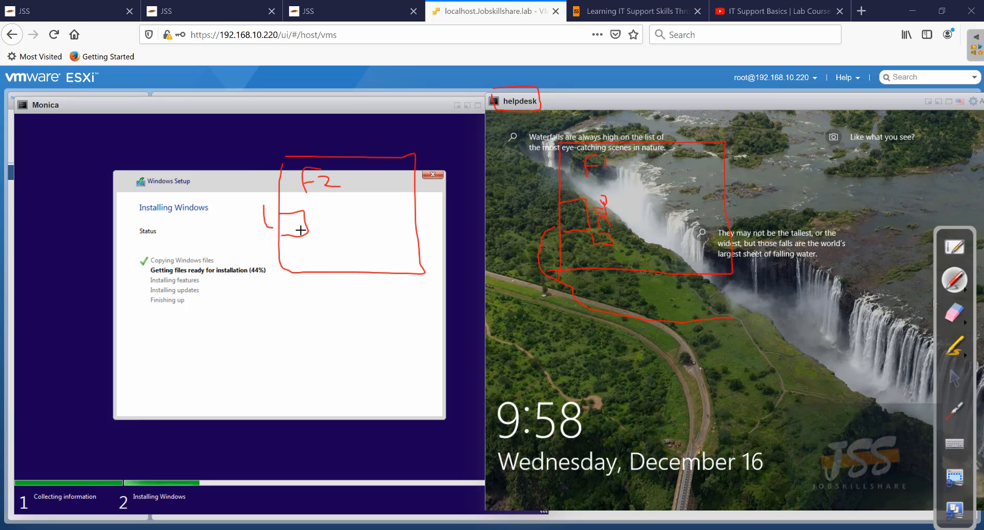
mouse_move(300, 230)
left_mouse_down()
mouse_move(282, 223)
mouse_move(298, 220)
mouse_move(289, 232)
left_mouse_up()
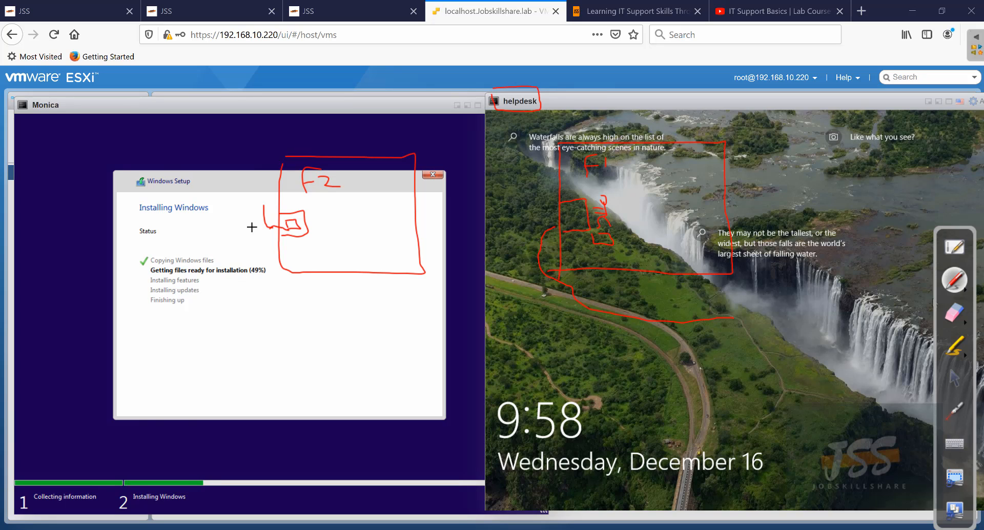
left_click_drag(253, 223, 231, 256)
mouse_move(252, 259)
left_mouse_down()
mouse_move(251, 293)
mouse_move(131, 300)
mouse_move(253, 265)
left_mouse_up()
left_click_drag(232, 355, 198, 309)
mouse_move(195, 328)
left_mouse_down()
mouse_move(214, 305)
mouse_move(230, 311)
left_mouse_up()
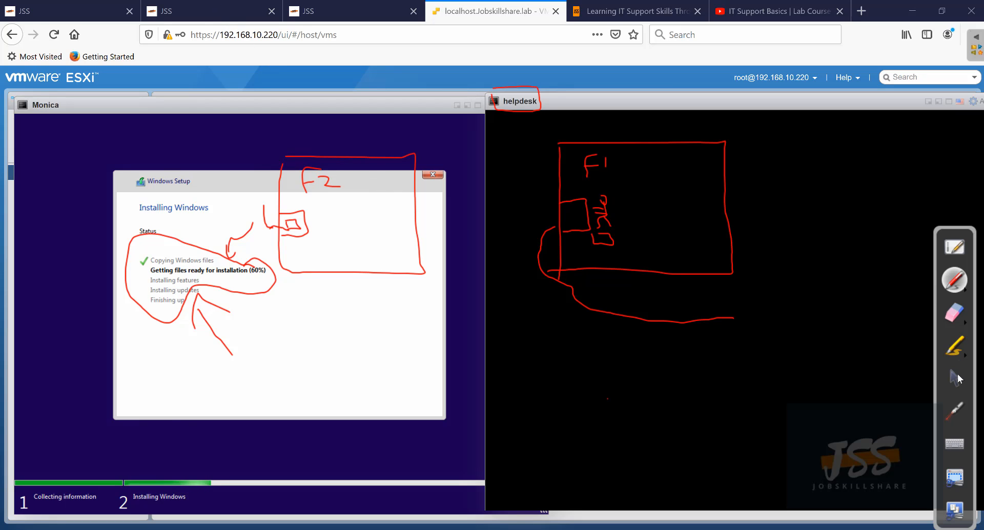
- Scroll through the IT Support course step cards, highlighting Step 6, then return to the ESXi consoles
left_click(956, 379)
left_click(336, 11)
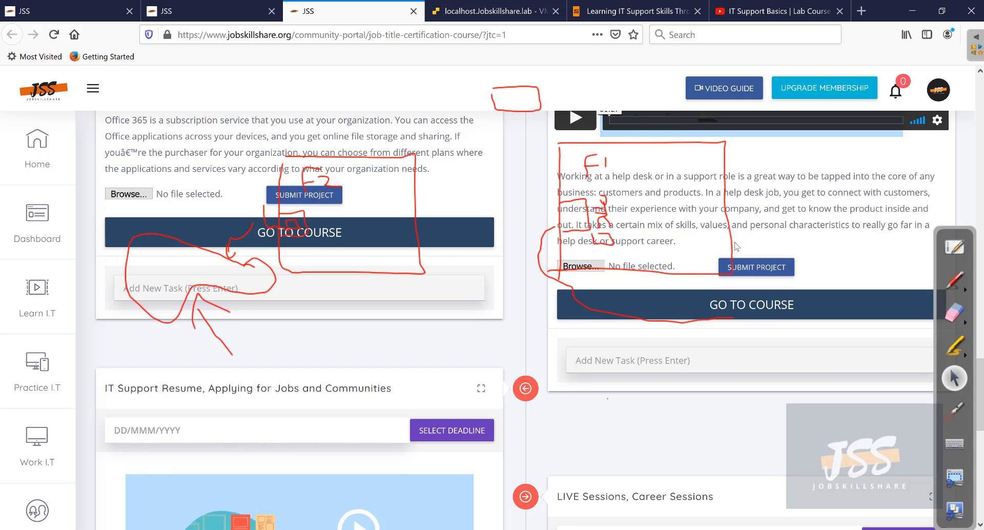
scroll(737, 247, "up", 8)
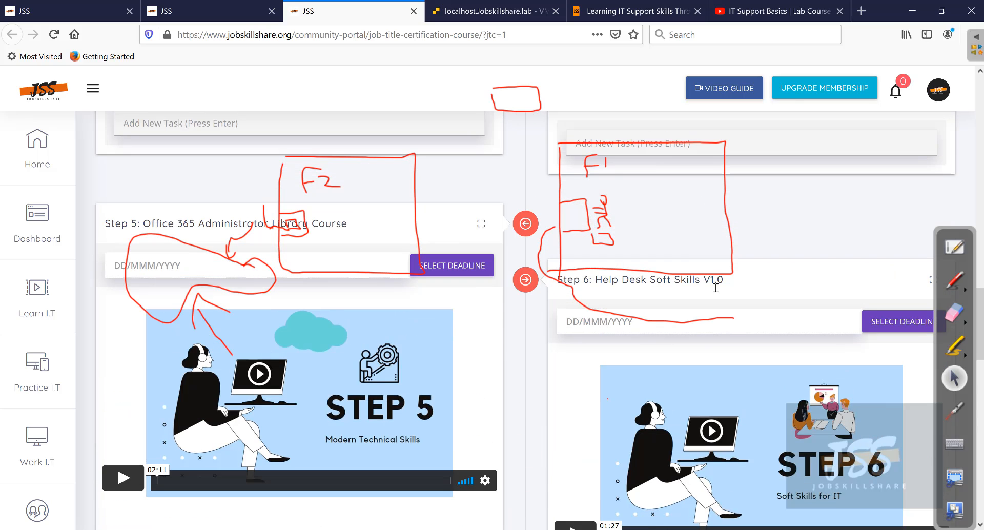
left_click_drag(716, 287, 561, 273)
scroll(622, 247, "up", 1)
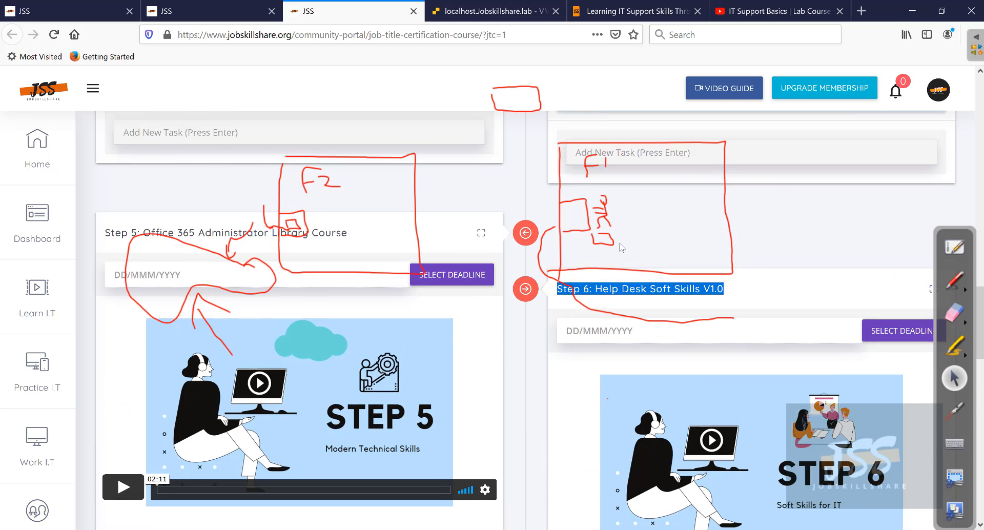
scroll(622, 247, "up", 20)
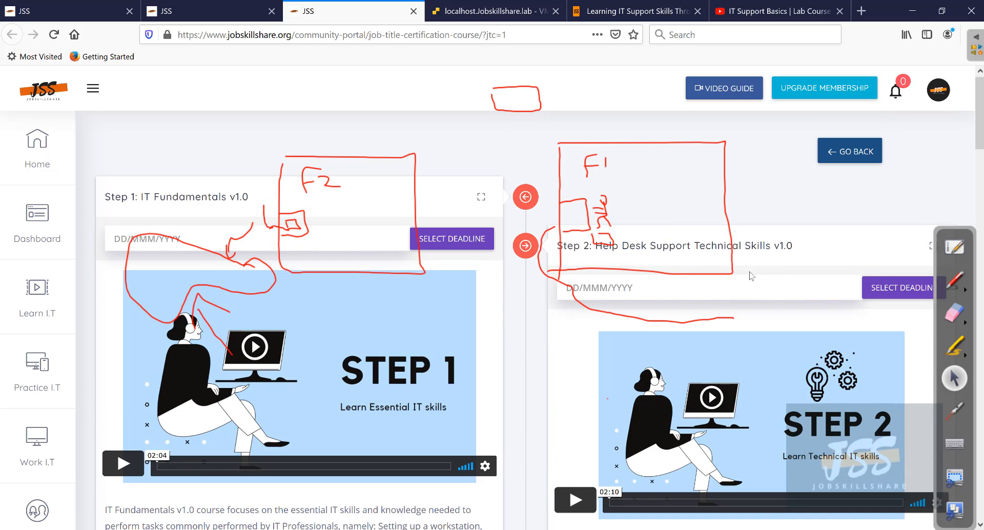
mouse_move(793, 246)
left_mouse_down()
mouse_move(560, 249)
mouse_move(569, 256)
left_mouse_up()
scroll(661, 317, "down", 3)
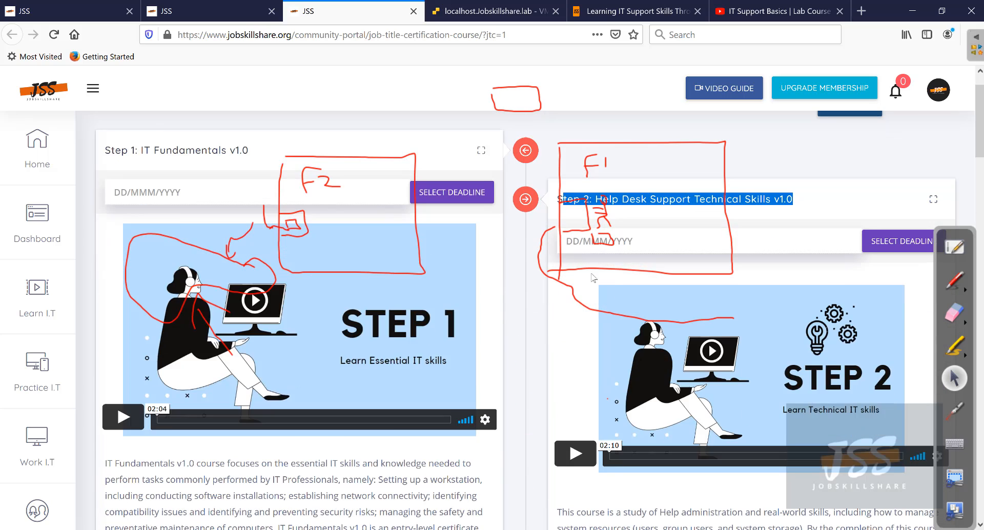
scroll(661, 317, "down", 3)
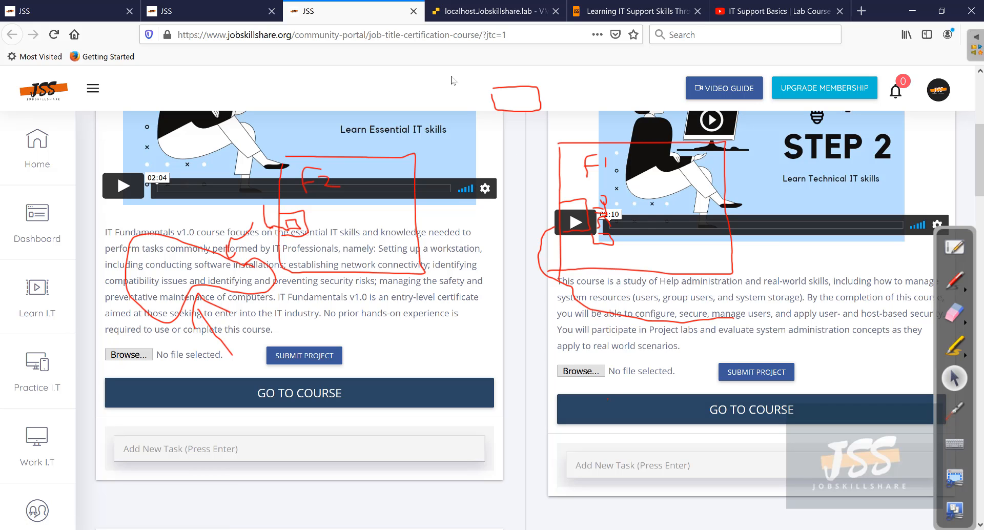
left_click(467, 21)
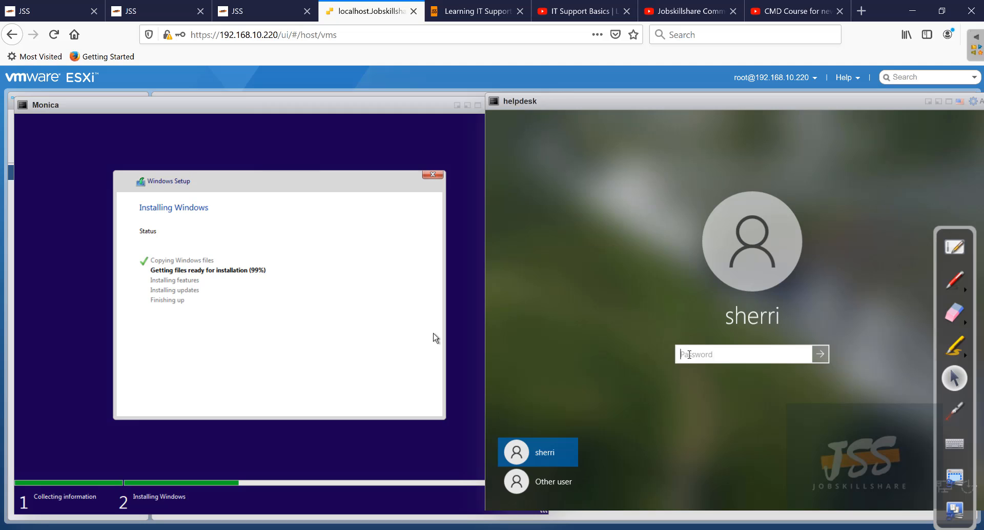
- Sign in to helpdesk with the correct password after one failed attempt, and restart Monica now
type("123456")
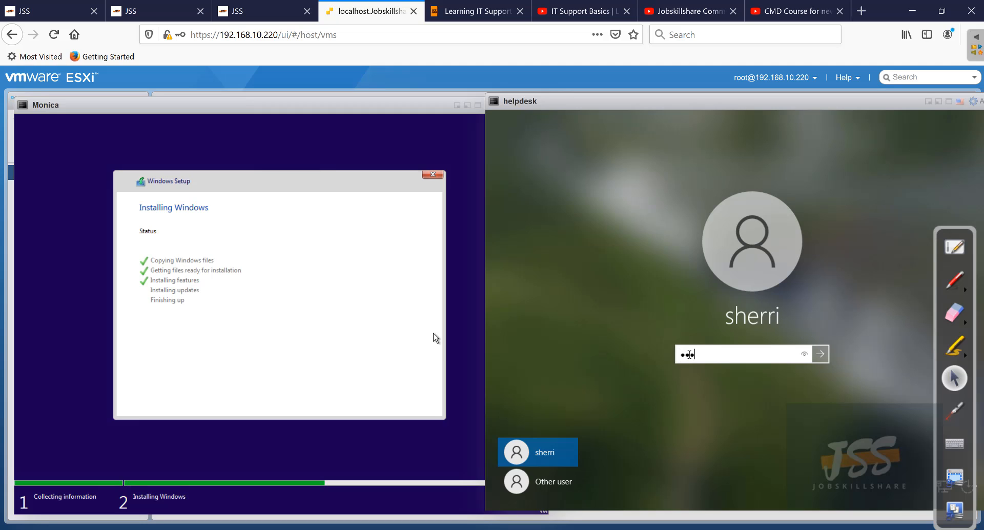
key("Return")
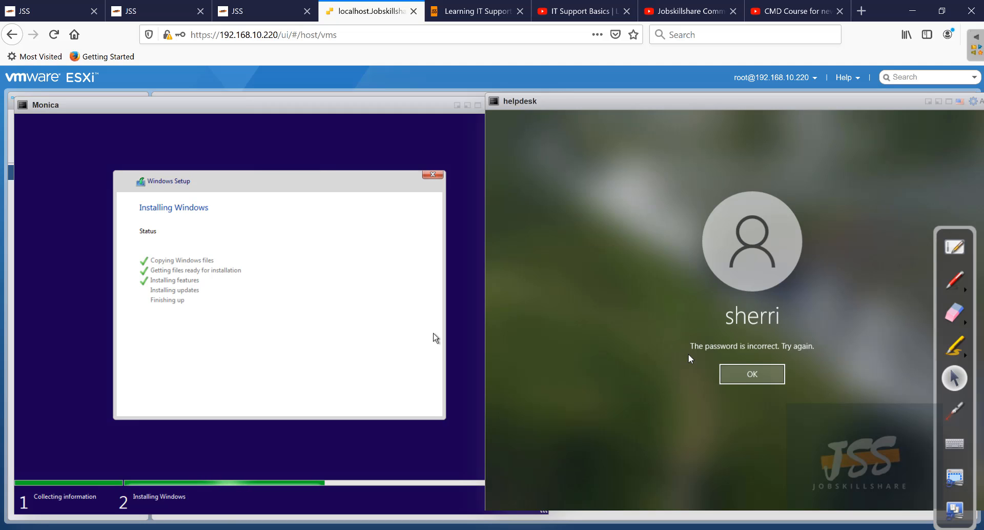
key("Return")
type("1234567")
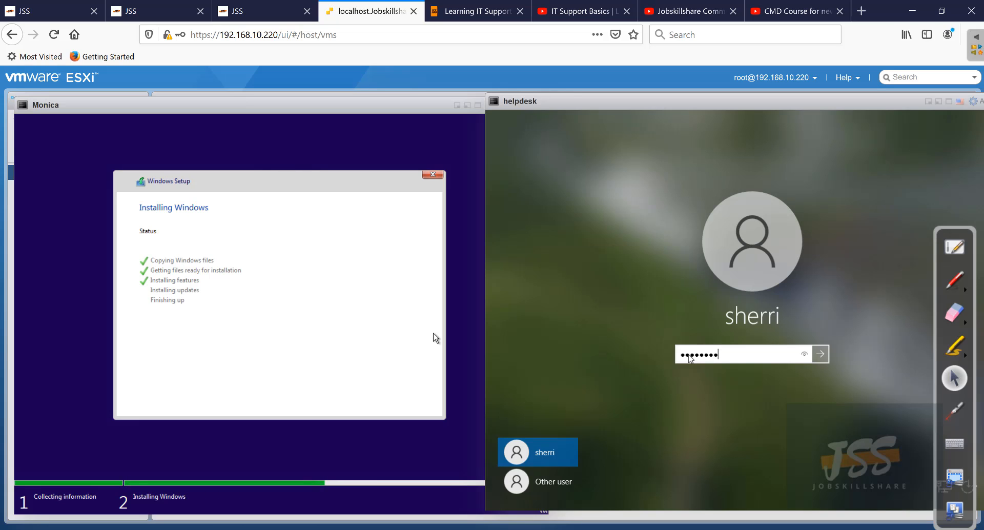
key("Return")
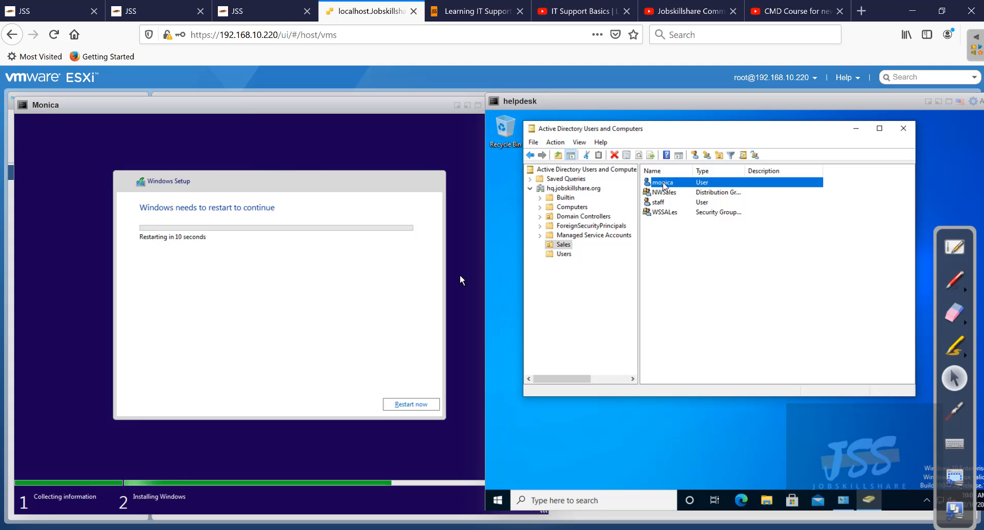
left_click(420, 404)
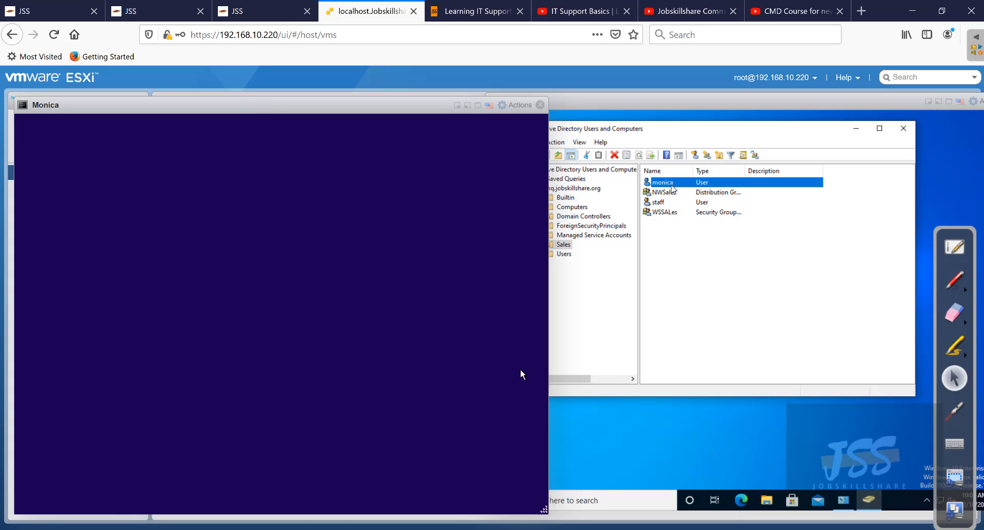
- Reset the Sales user's password with both checkboxes cleared, and confirm the change
right_click(672, 189)
left_click(707, 228)
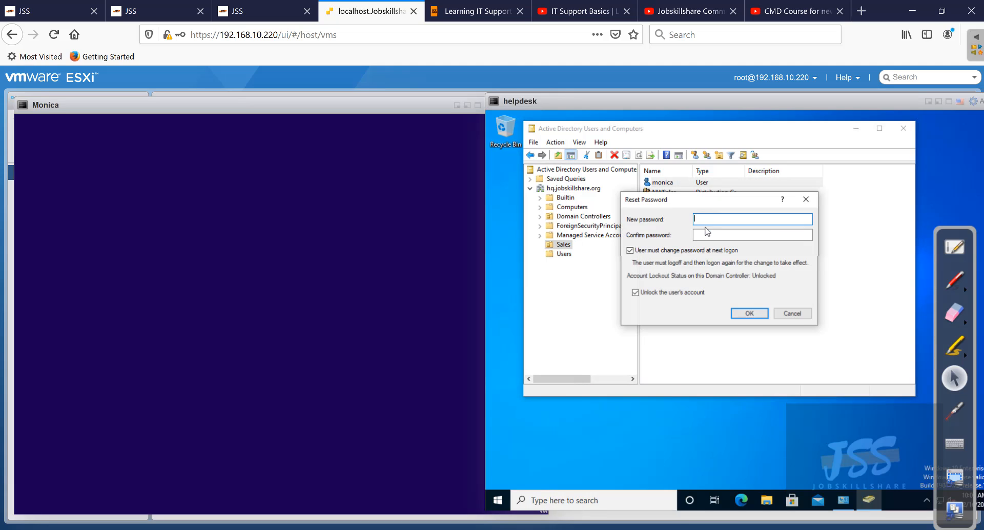
left_click(680, 253)
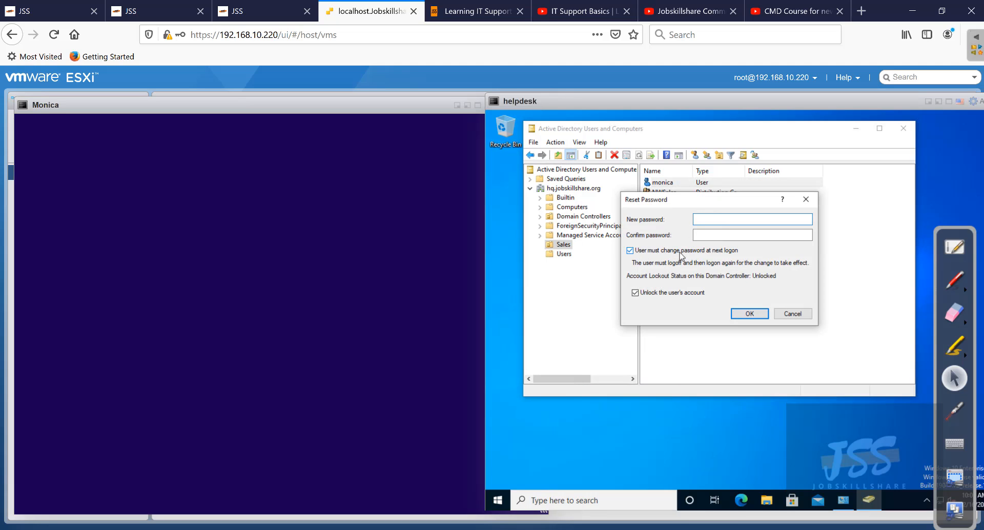
left_click(679, 293)
left_click(717, 219)
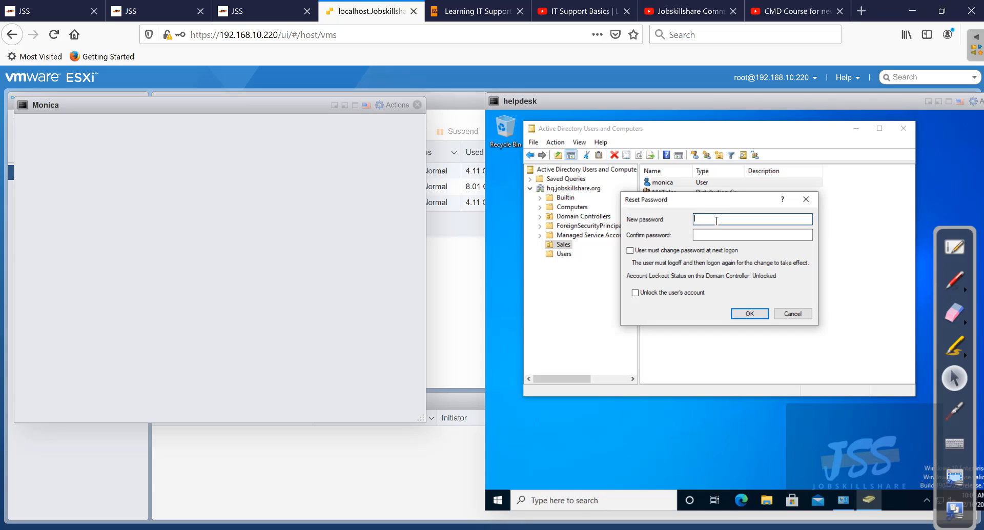
type("****")
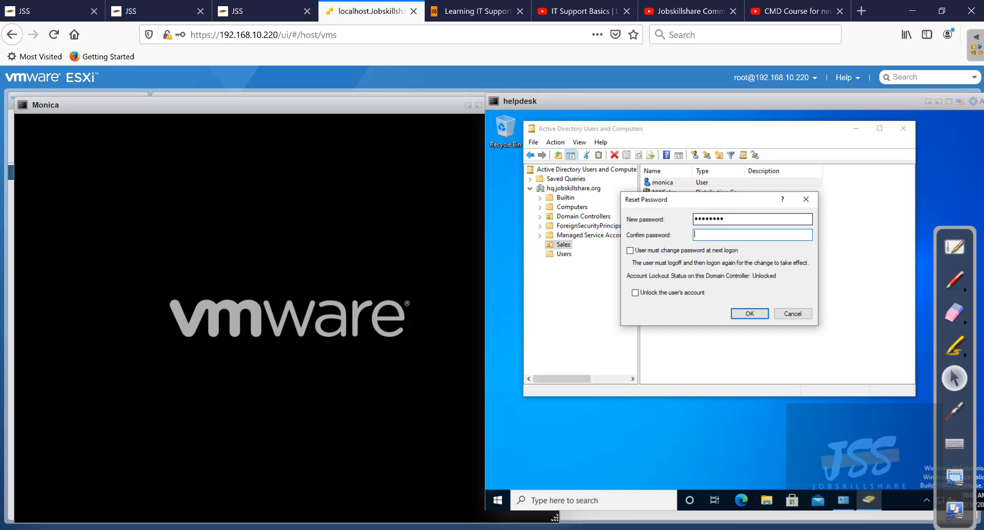
type("********")
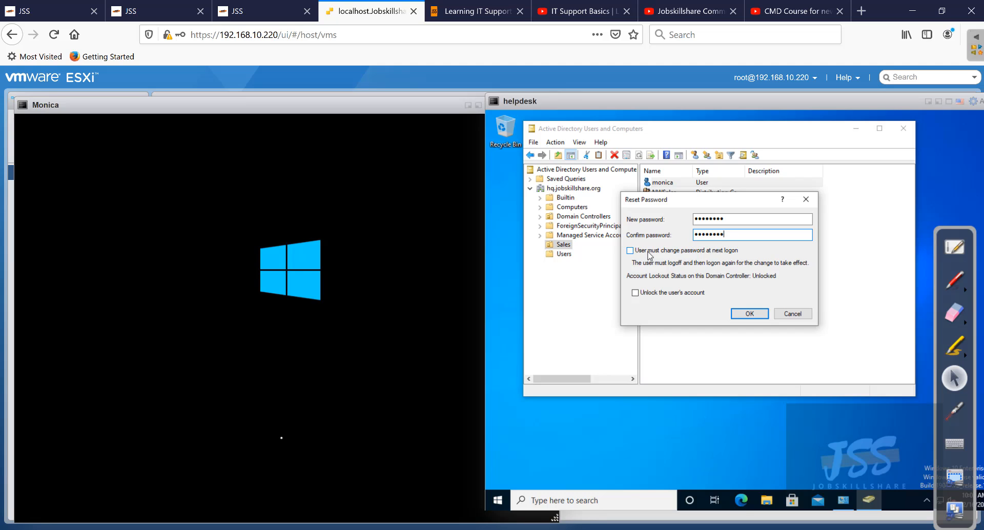
left_click(749, 314)
left_click(809, 342)
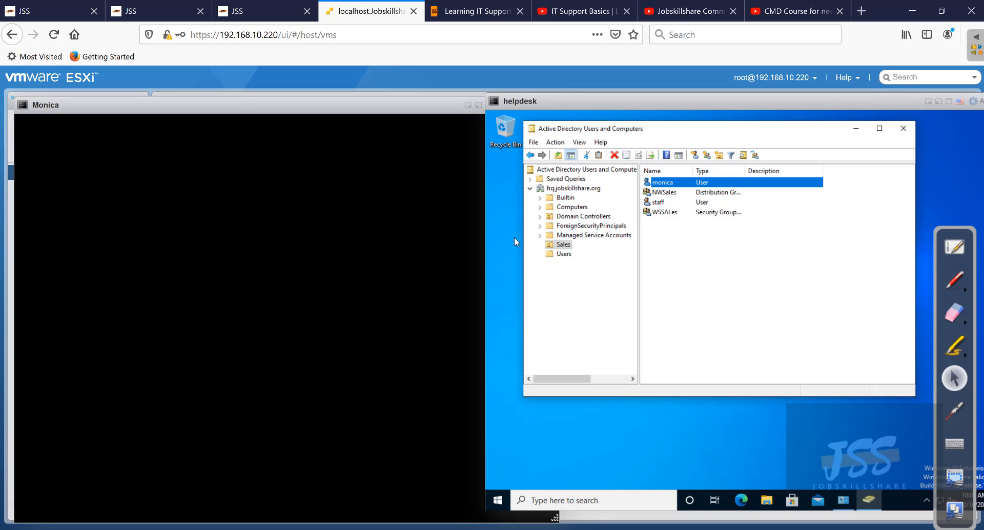
- Bring Monica's console forward and shift the helpdesk console further right while Monica boots
left_click(329, 112)
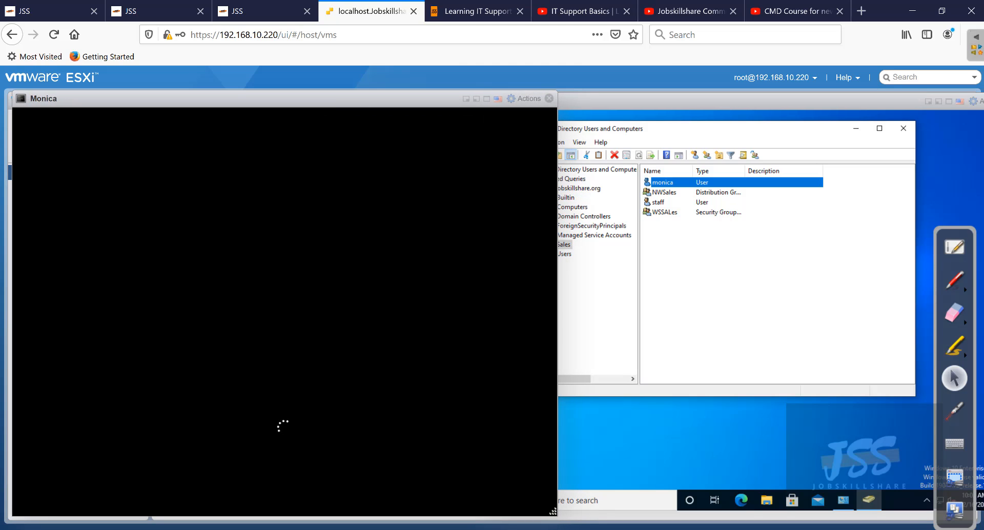
left_click_drag(587, 97, 663, 94)
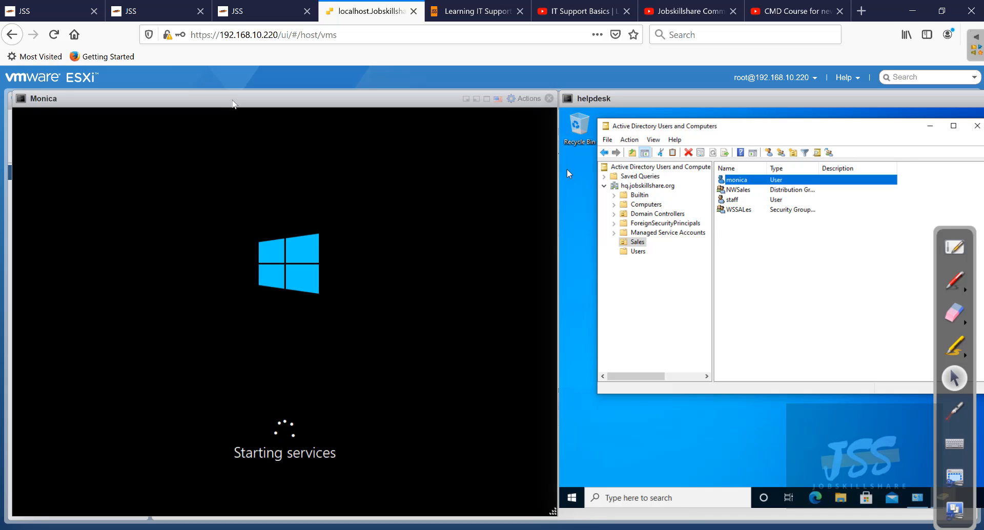
left_click_drag(256, 106, 250, 107)
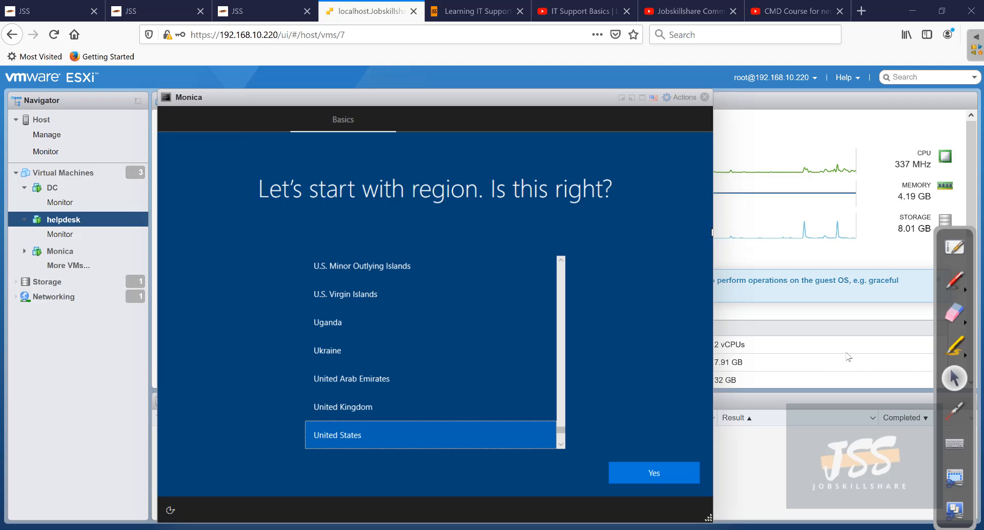
- Confirm United States, skip the extra keyboard, and create local account helpdesk with its password entered twice
left_click(669, 474)
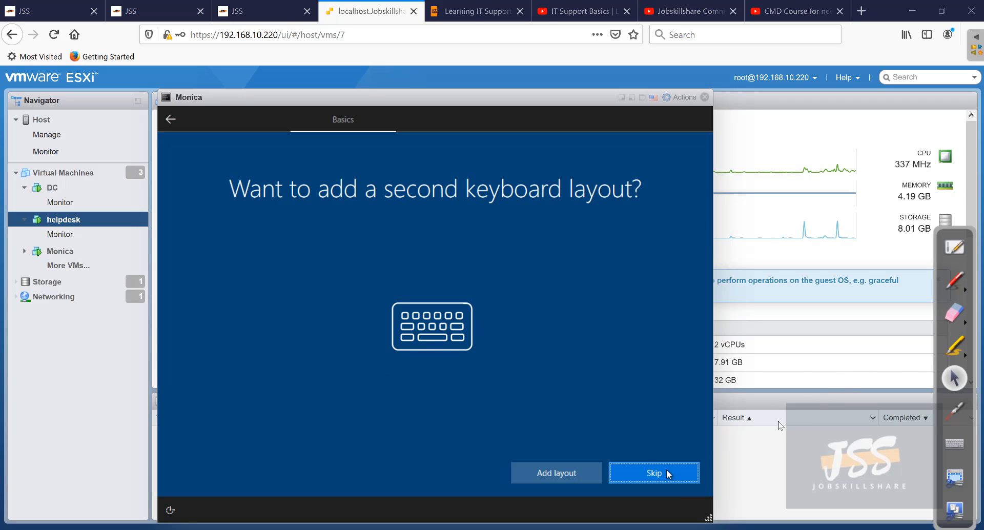
left_click(686, 472)
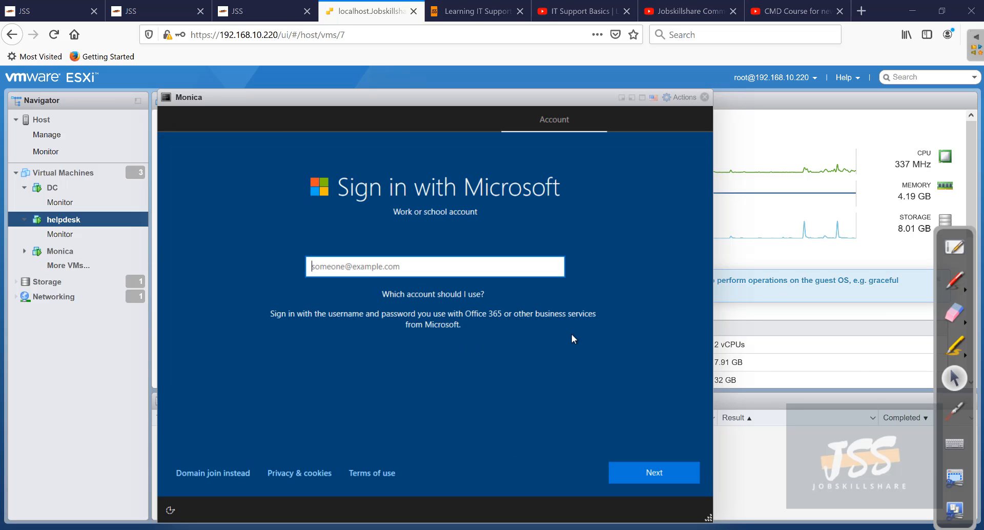
left_click(234, 469)
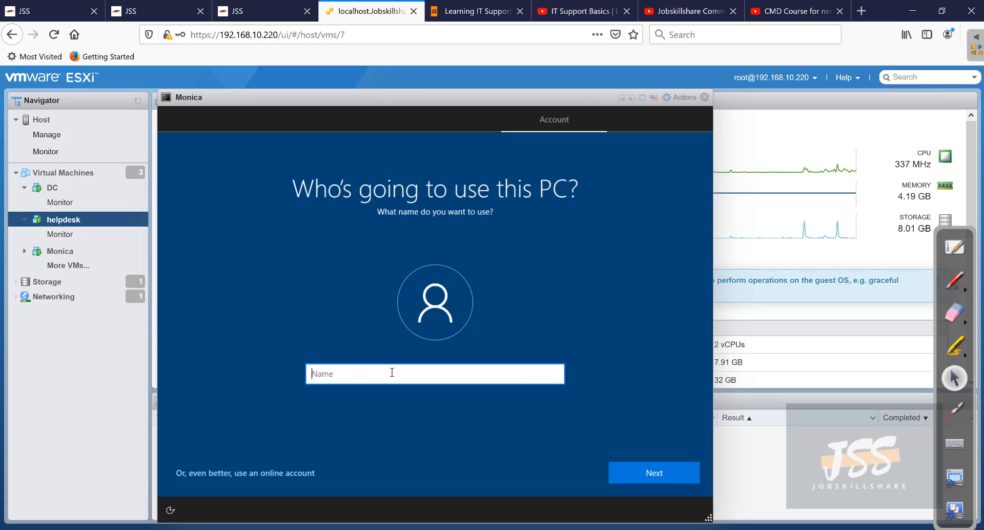
type("helpdesk")
left_click(631, 475)
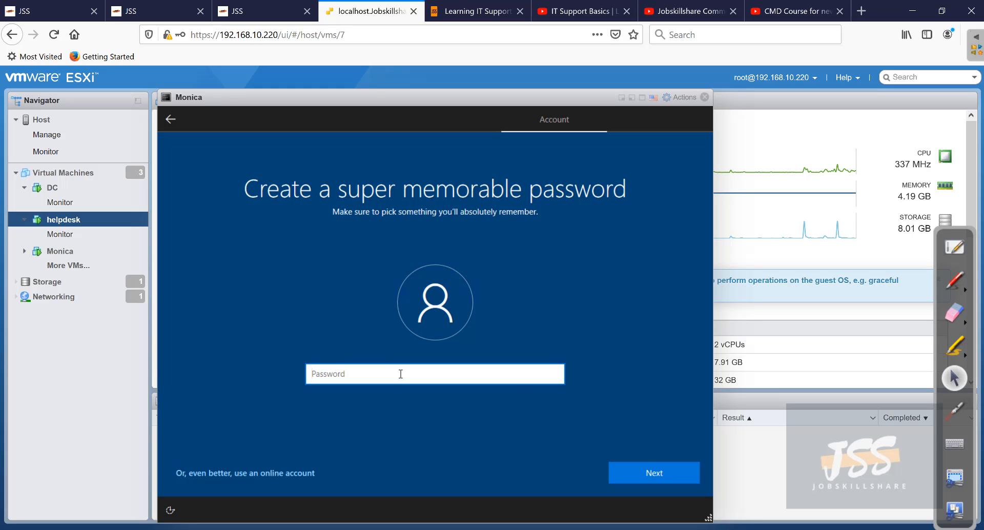
type("••••••••")
key("Return")
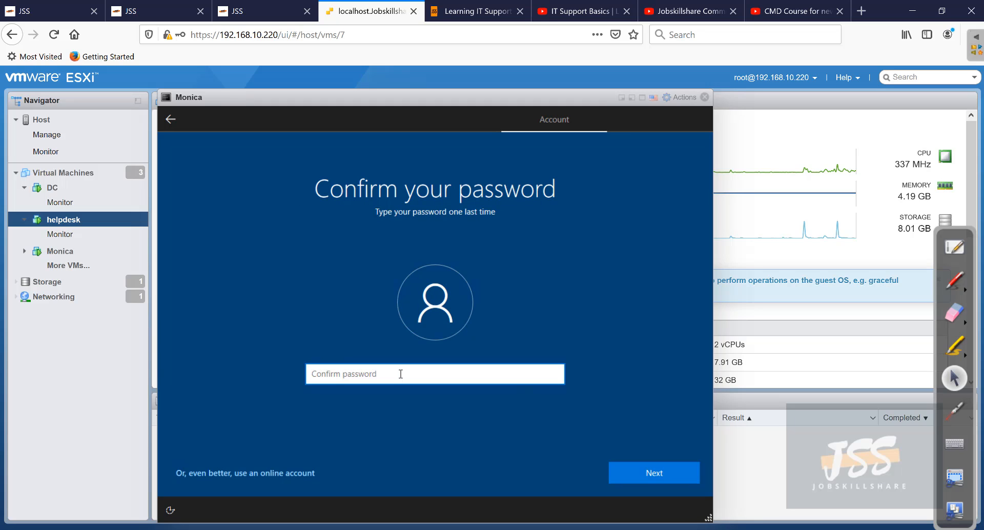
type("••••••••")
key("Return")
- Answer the birth-city security question, accept default privacy settings, and decline Cortana
left_click(397, 382)
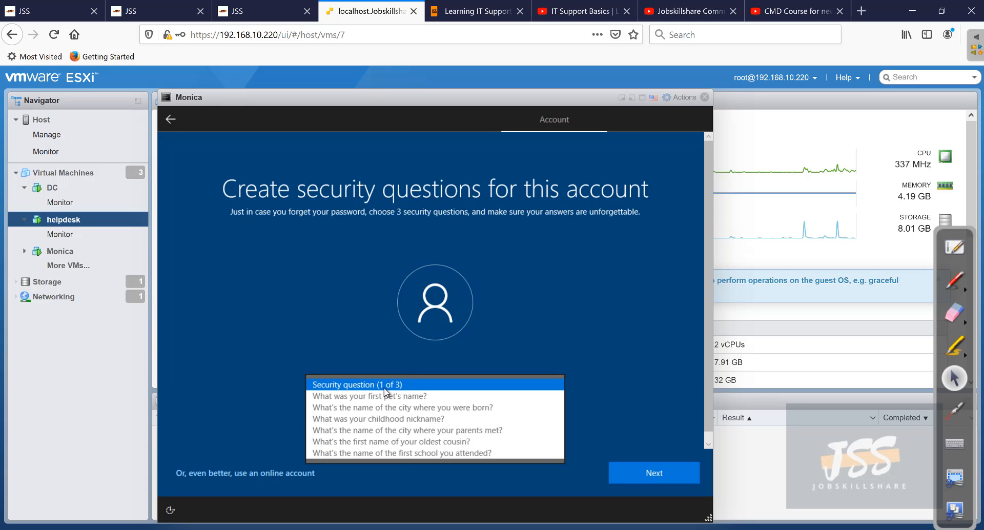
left_click(387, 406)
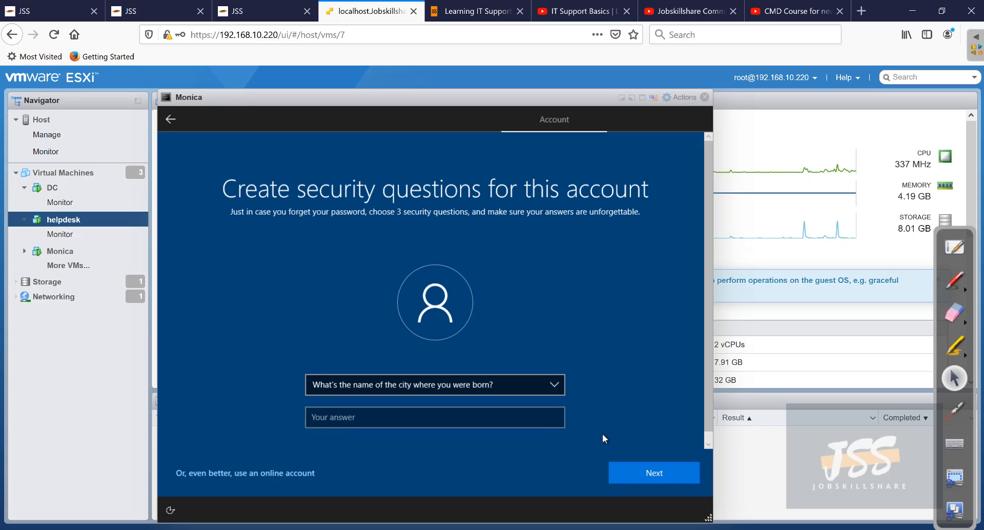
left_click(532, 417)
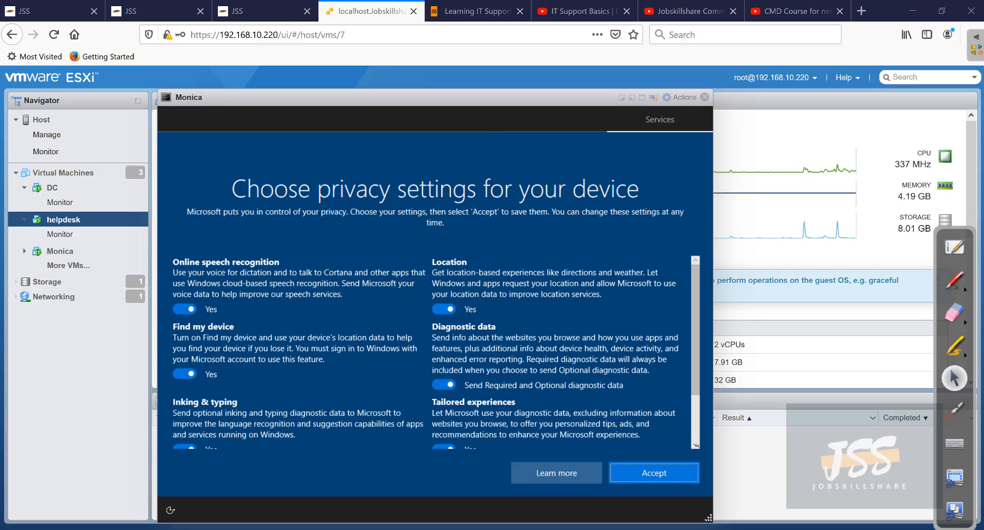
left_click(684, 478)
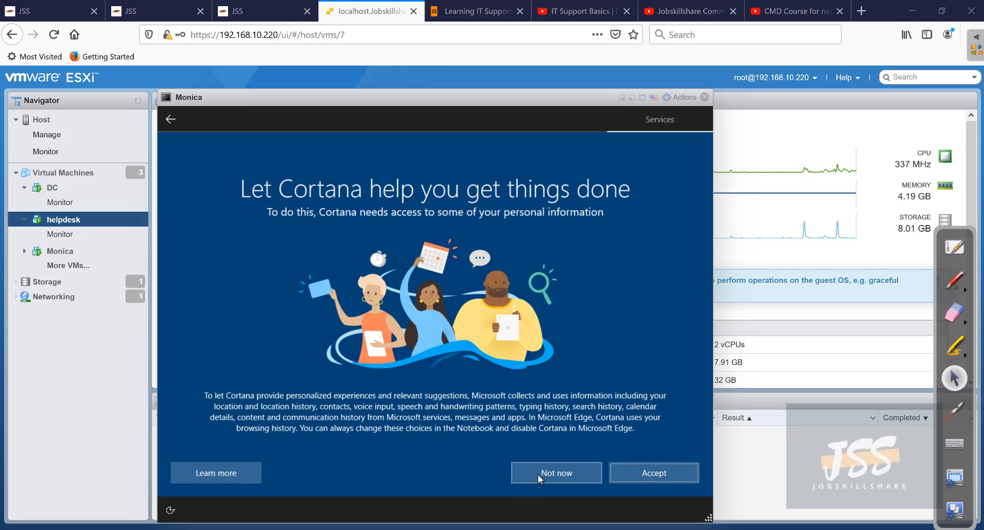
left_click(529, 475)
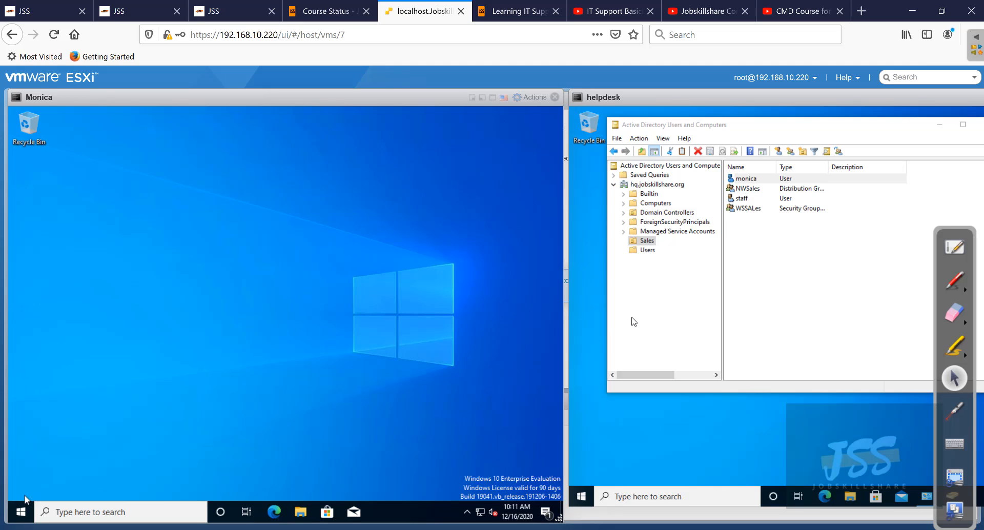
- Open Monica's app list, select the HELPDESK computer account in helpdesk's directory, then close the list
left_click(23, 509)
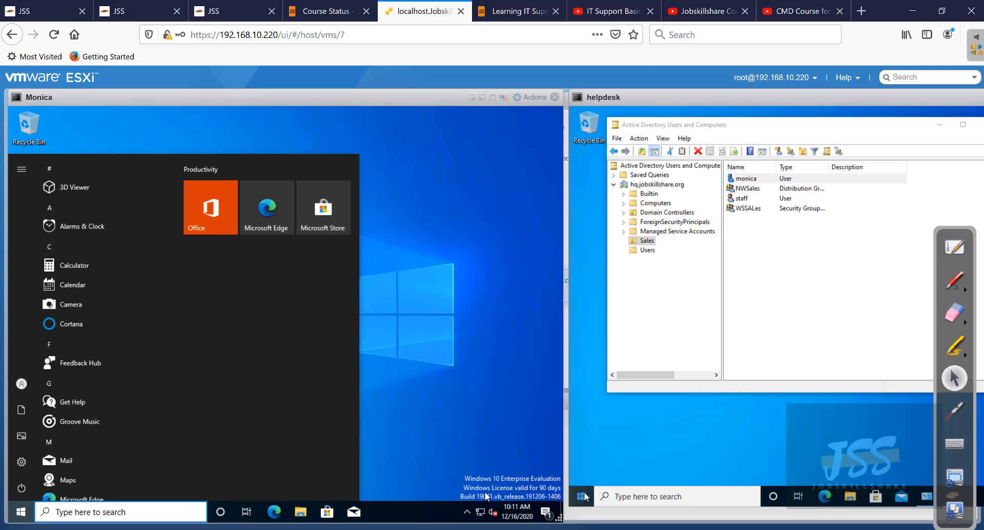
left_click(661, 203)
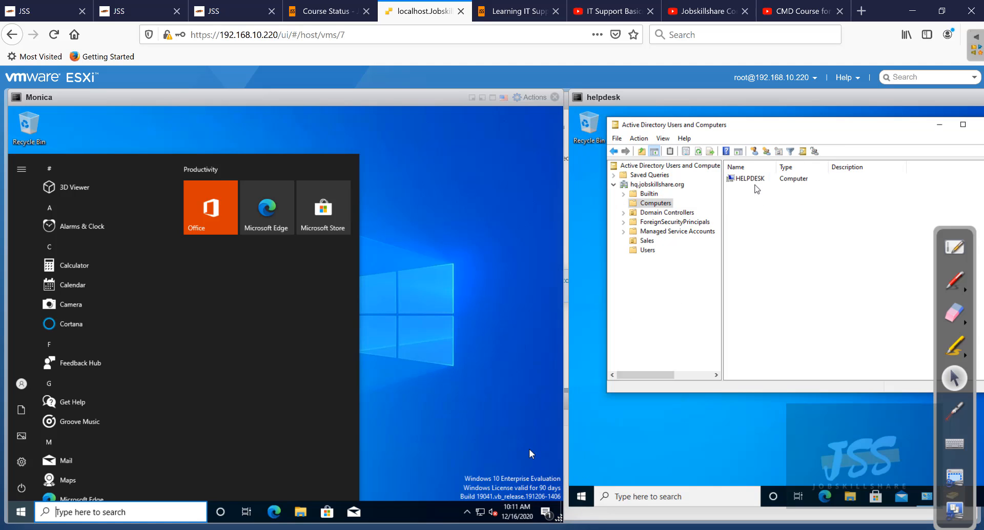
left_click(753, 179)
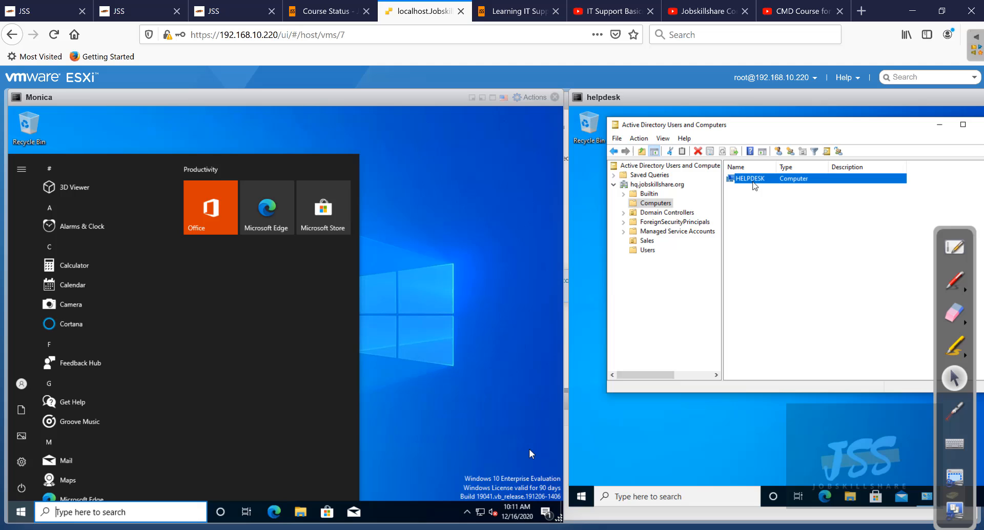
left_click(412, 310)
right_click(19, 511)
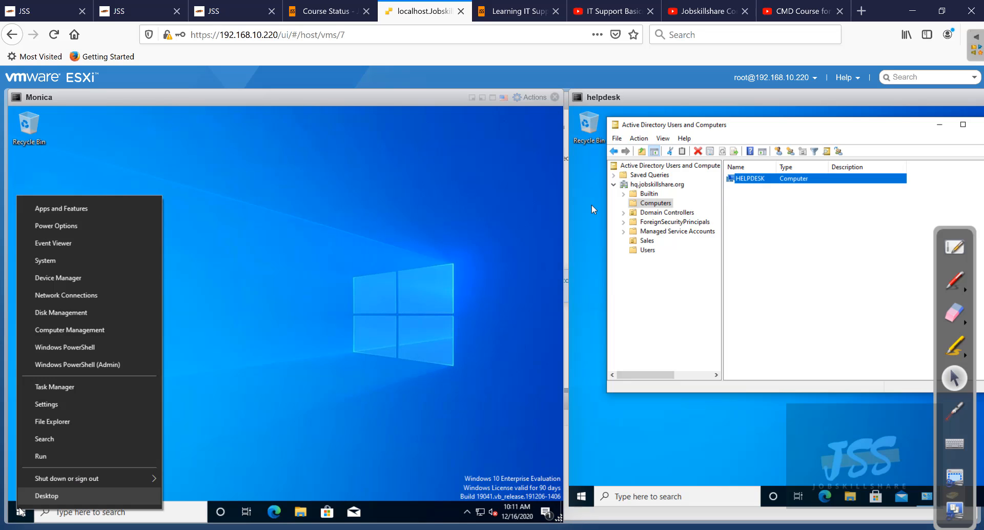
left_click(87, 262)
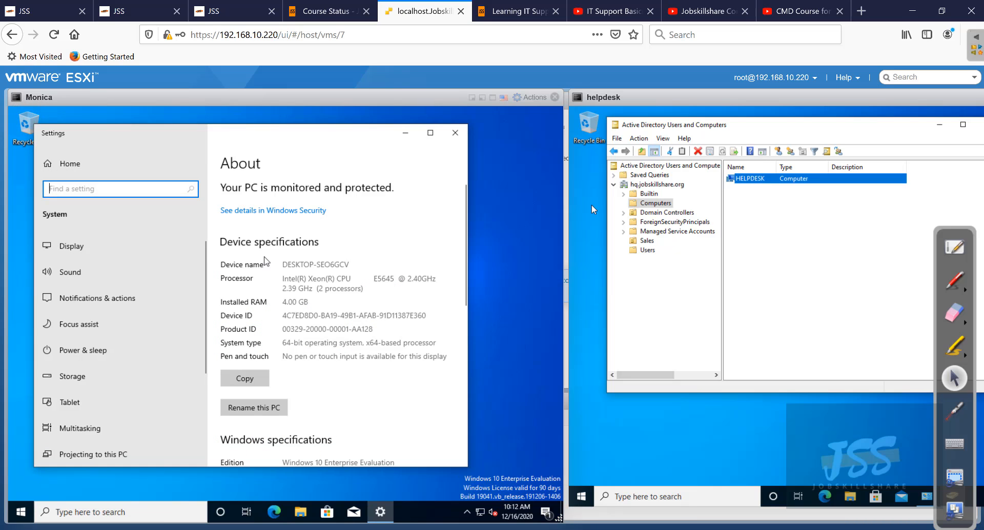
left_click_drag(282, 264, 361, 268)
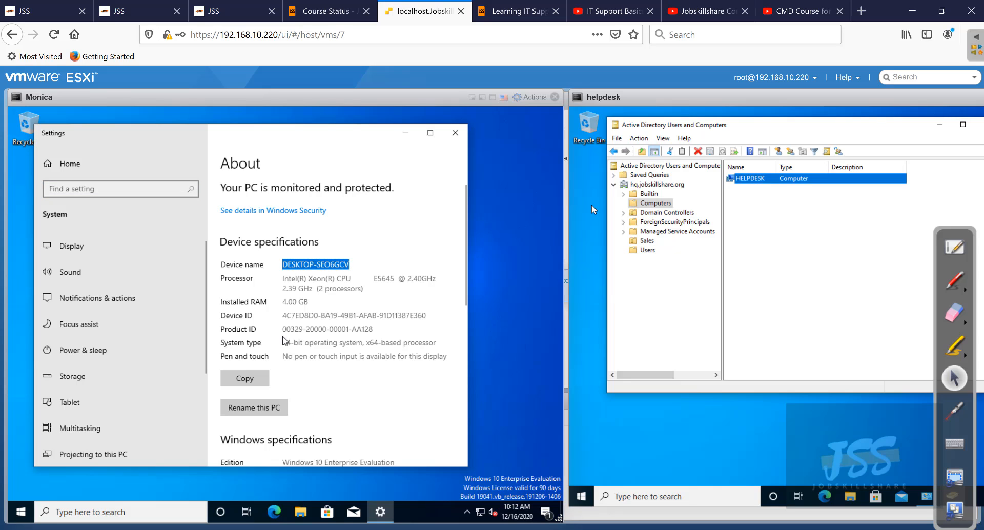
left_click(263, 409)
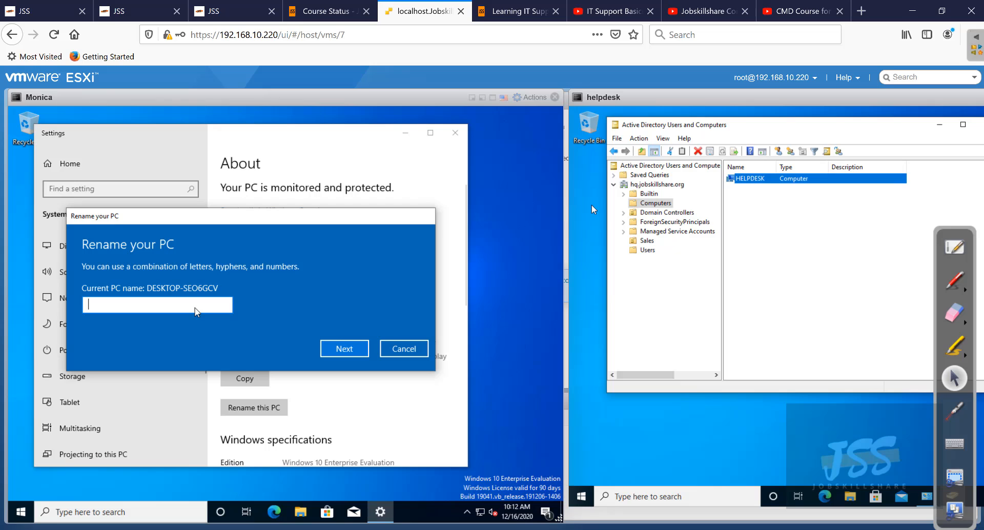
type("monica")
left_click(338, 352)
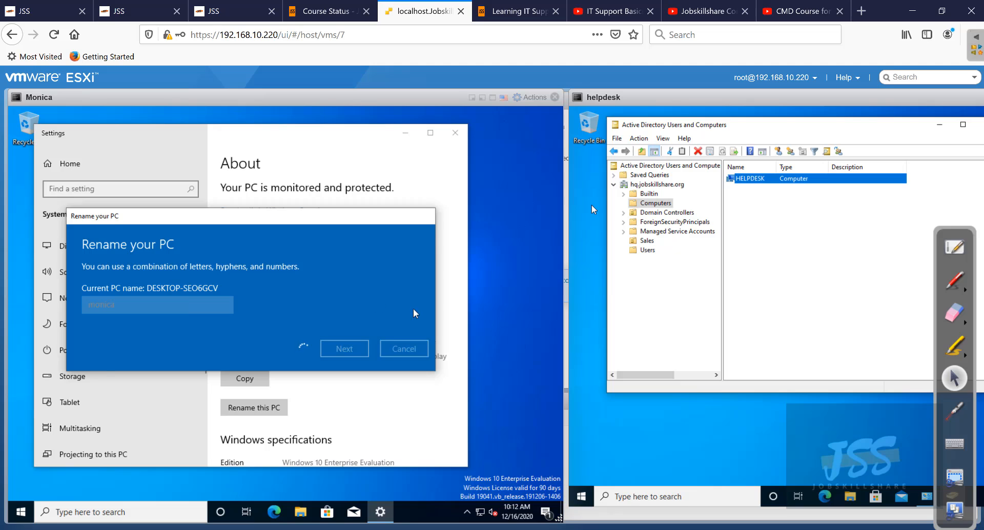
left_click(330, 325)
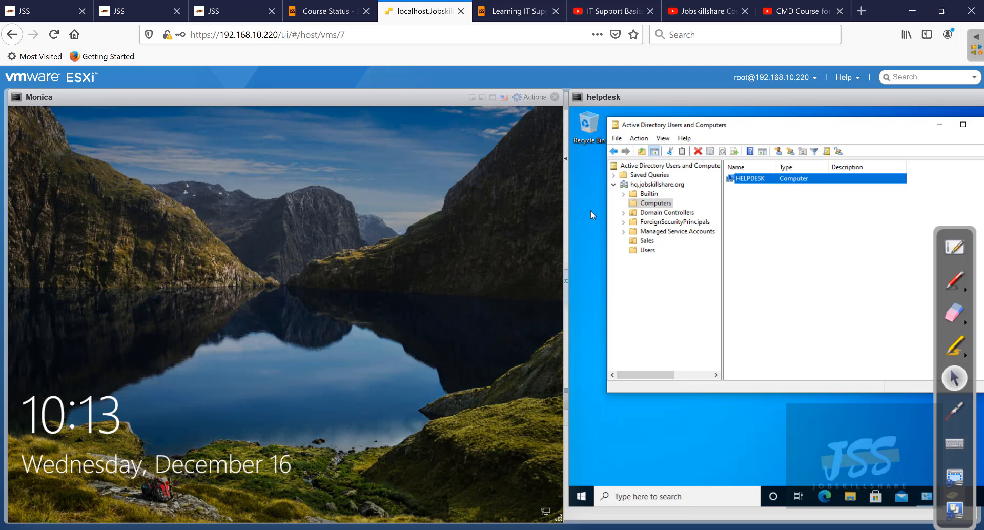
- Sign in to Monica as helpdesk with the account password, then deselect the HELPDESK computer account
left_click(193, 284)
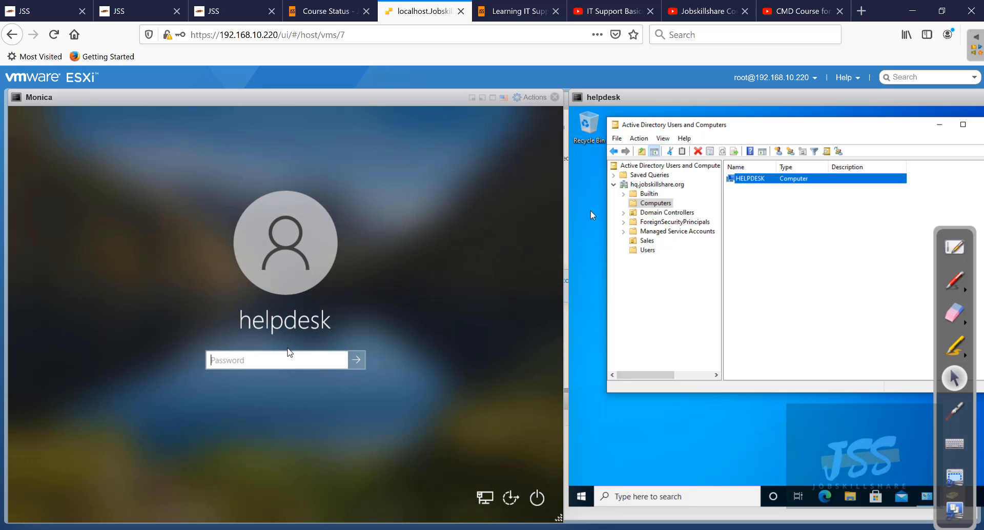
type("P@ssw0rd")
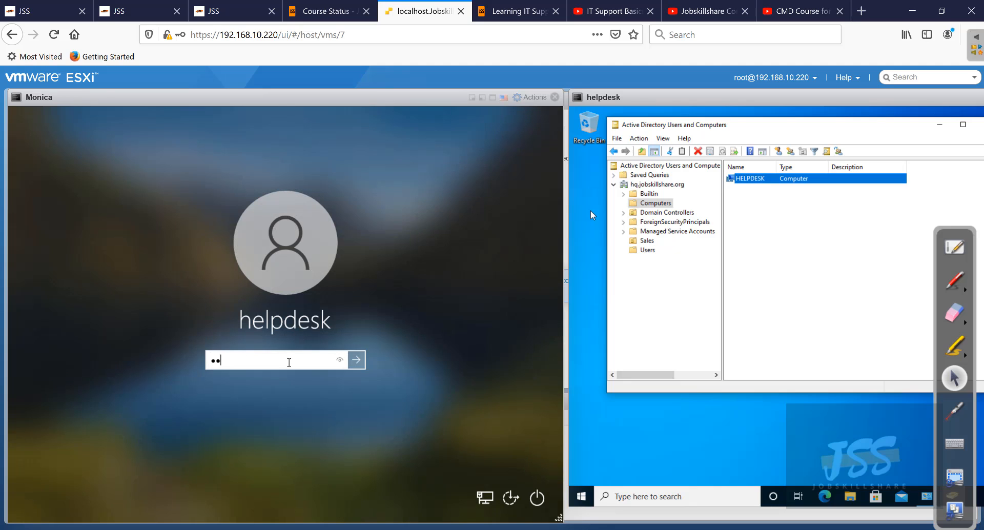
key("Return")
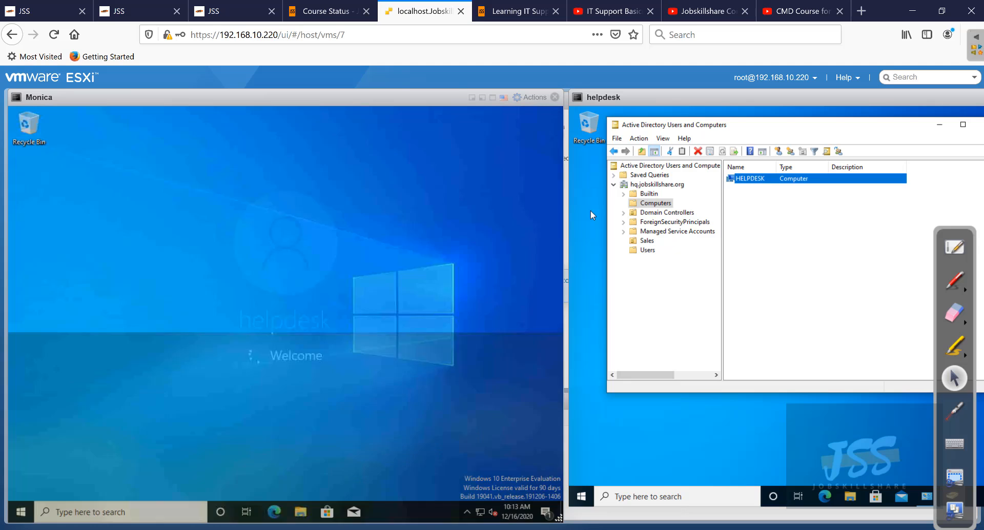
left_click(846, 242)
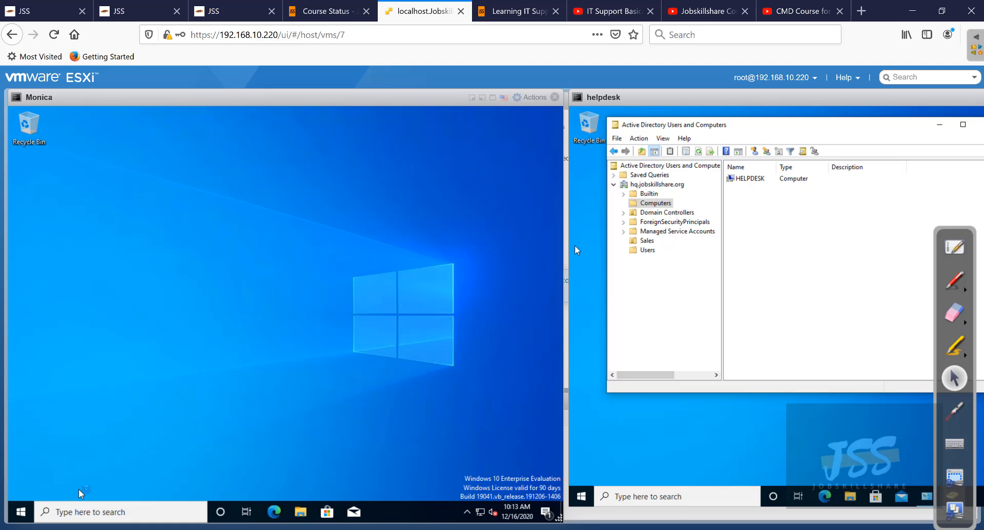
- Confirm Monica's About page shows the device name monica and open Advanced system settings
right_click(24, 515)
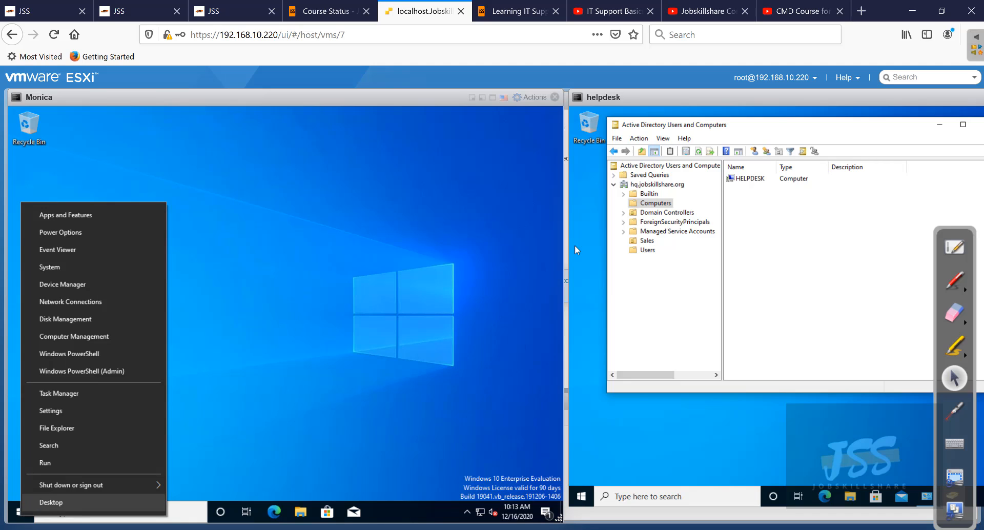
left_click(102, 272)
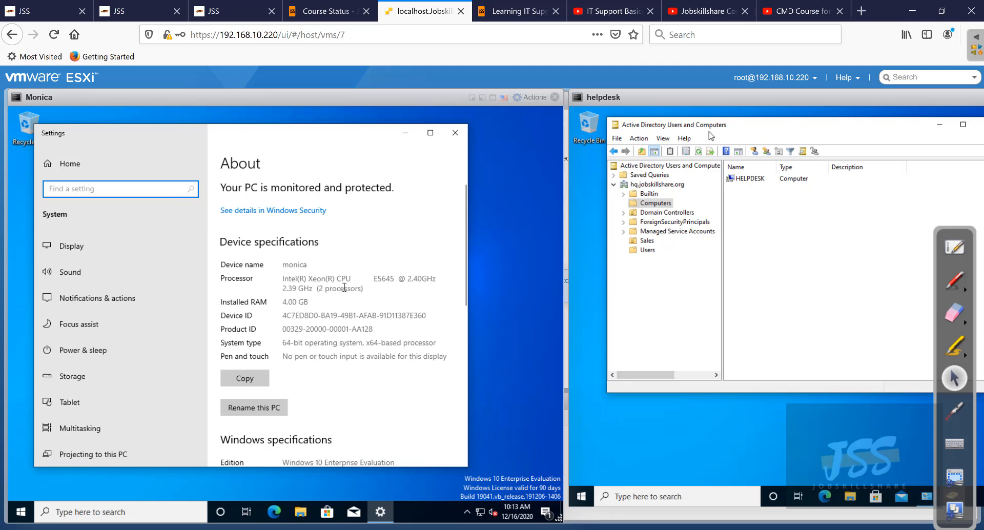
left_click_drag(319, 267, 283, 268)
scroll(287, 297, "down", 3)
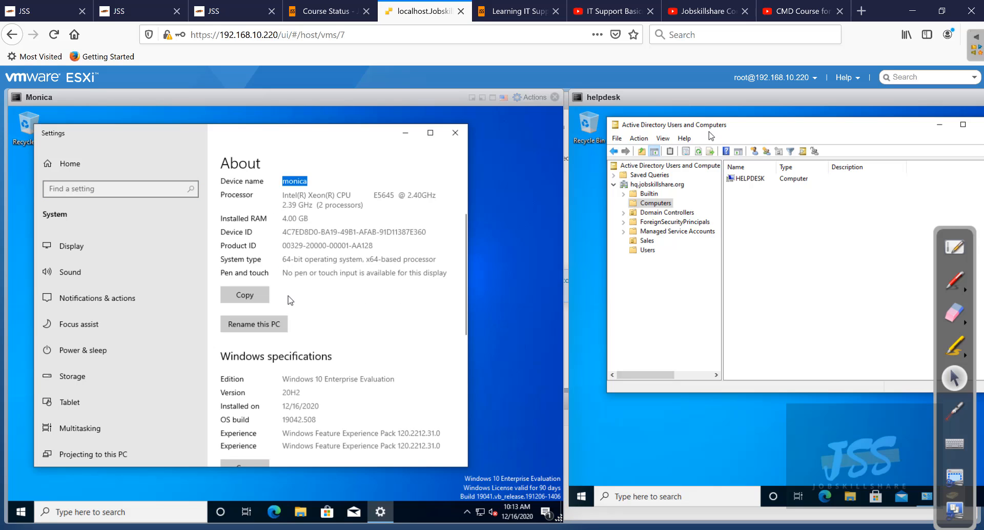
scroll(314, 311, "down", 10)
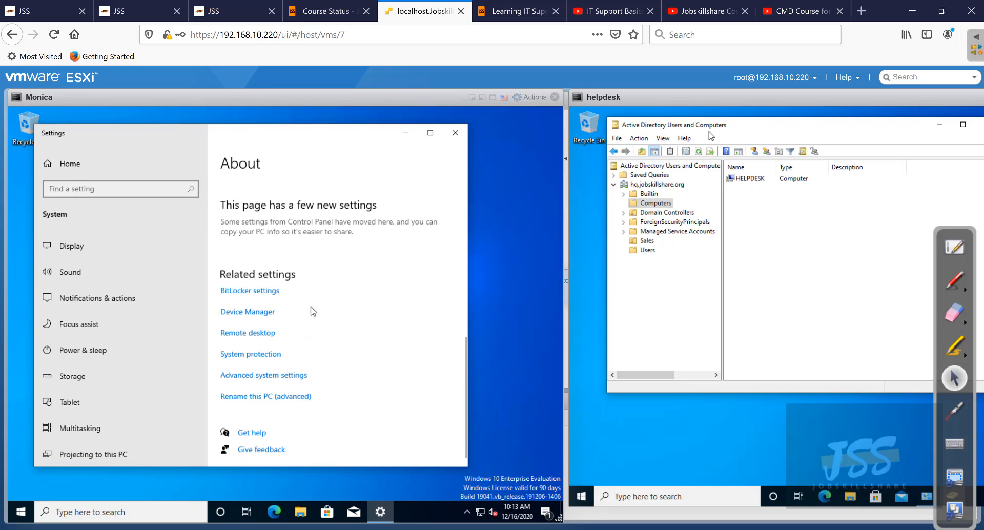
left_click(285, 375)
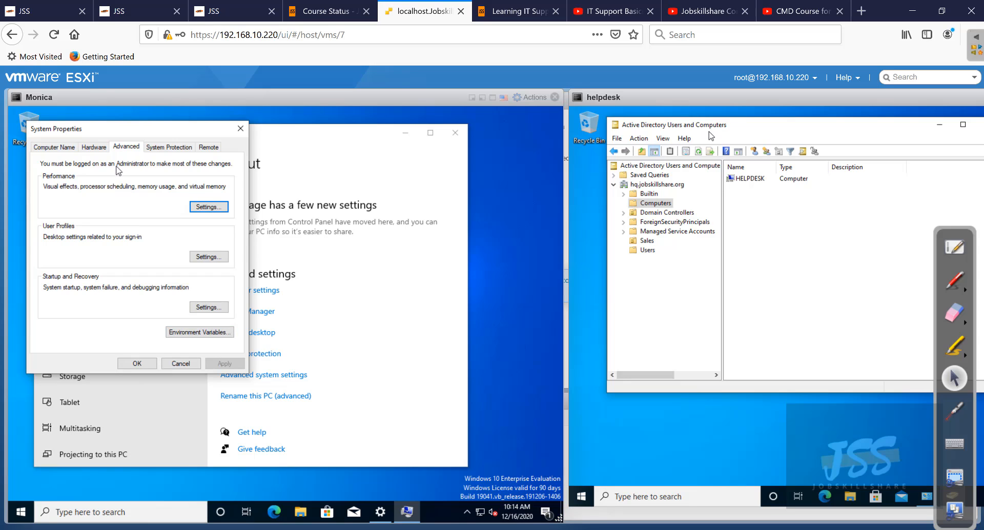
- Try joining Monica to the hq.jobskillshare.org domain from the Computer Name settings
left_click(67, 147)
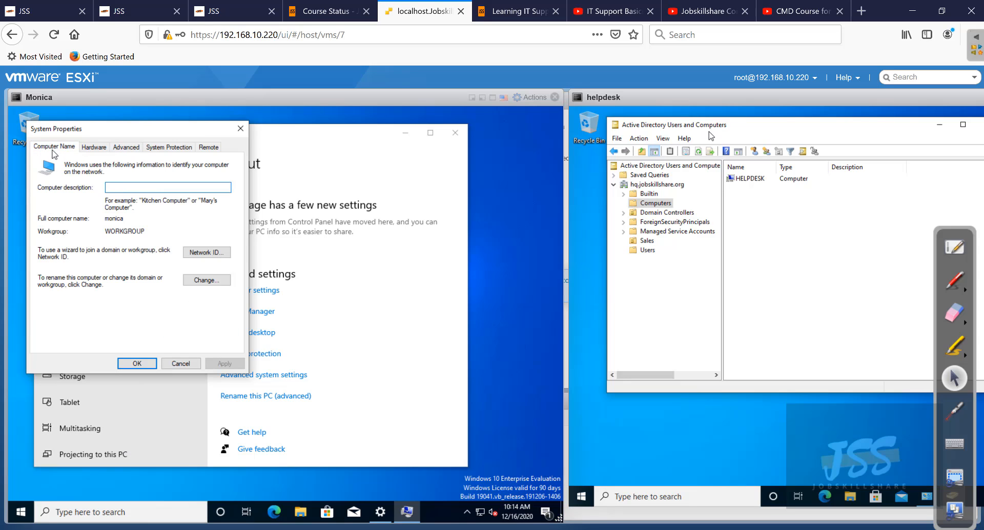
left_click(206, 280)
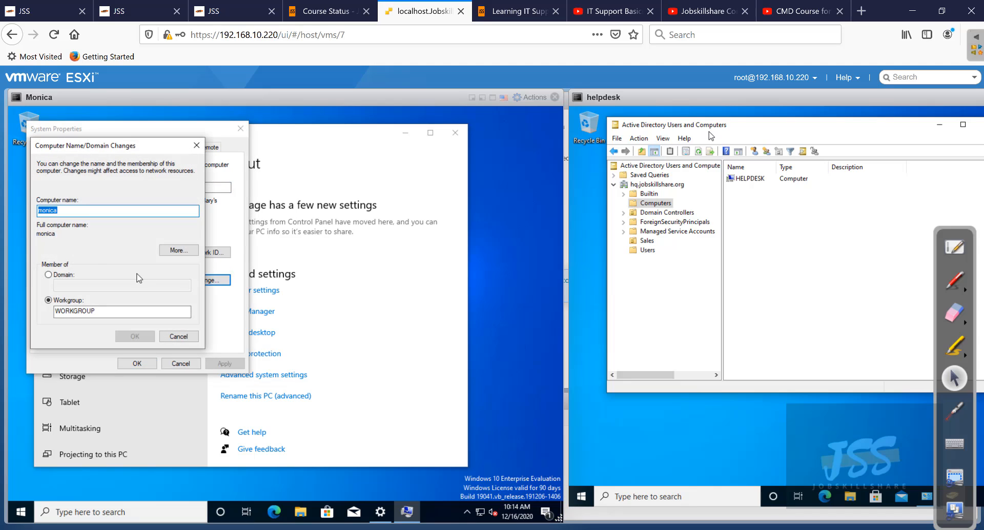
left_click(61, 274)
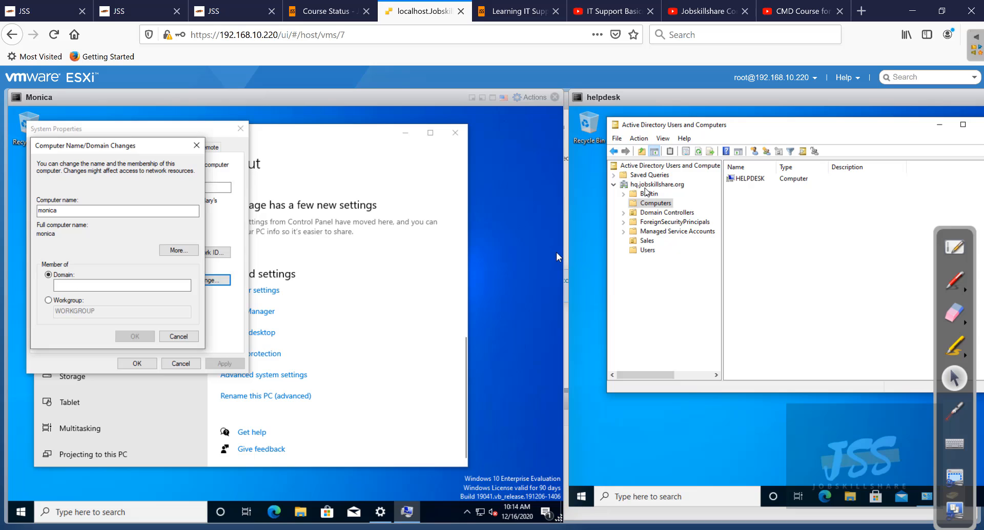
left_click(648, 186)
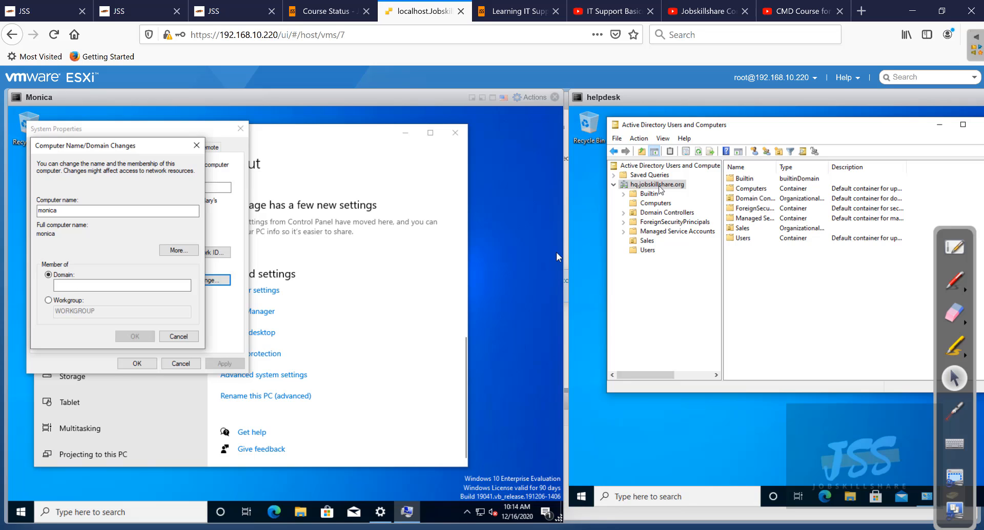
left_click(146, 285)
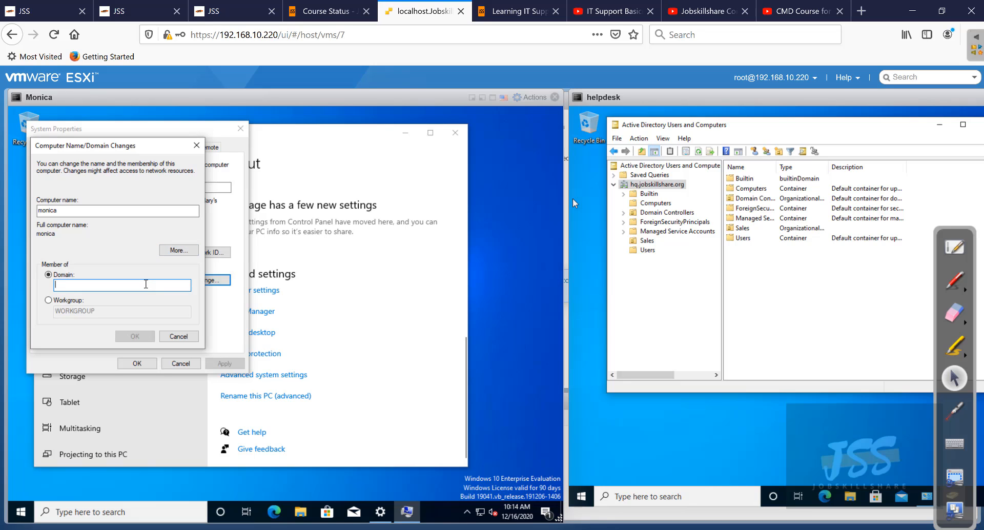
type("hq.jobskillshare.org")
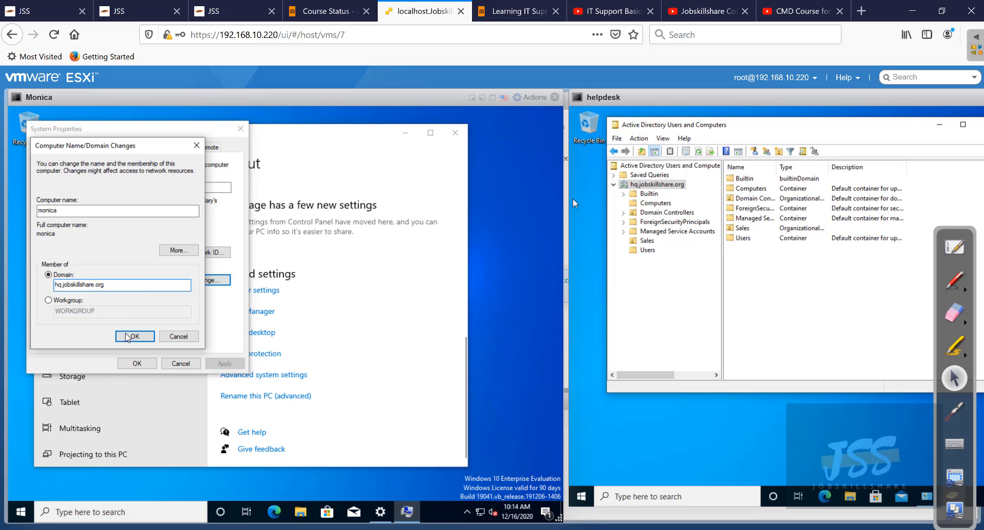
left_click(135, 336)
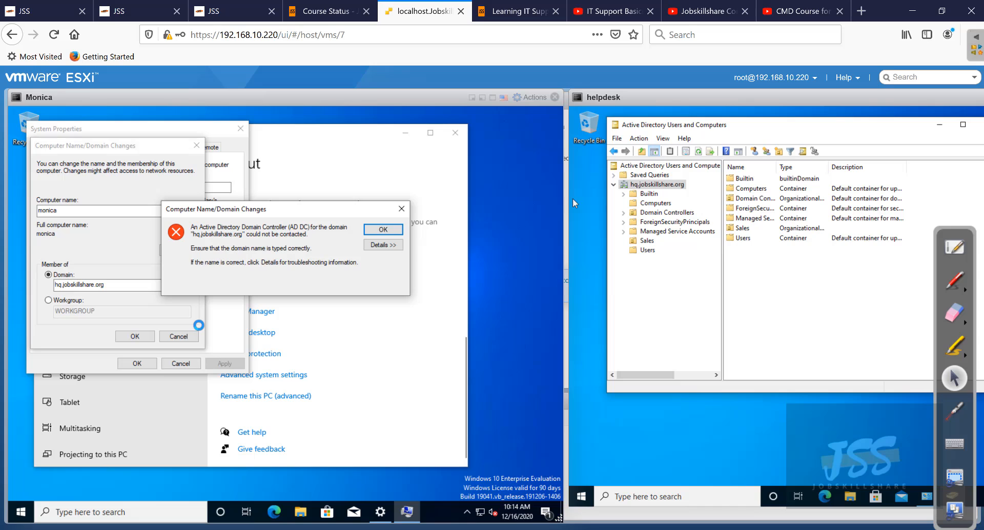
- Expand the domain-controller-unreachable error details showing DNS server 192.168.10.1
left_click(383, 245)
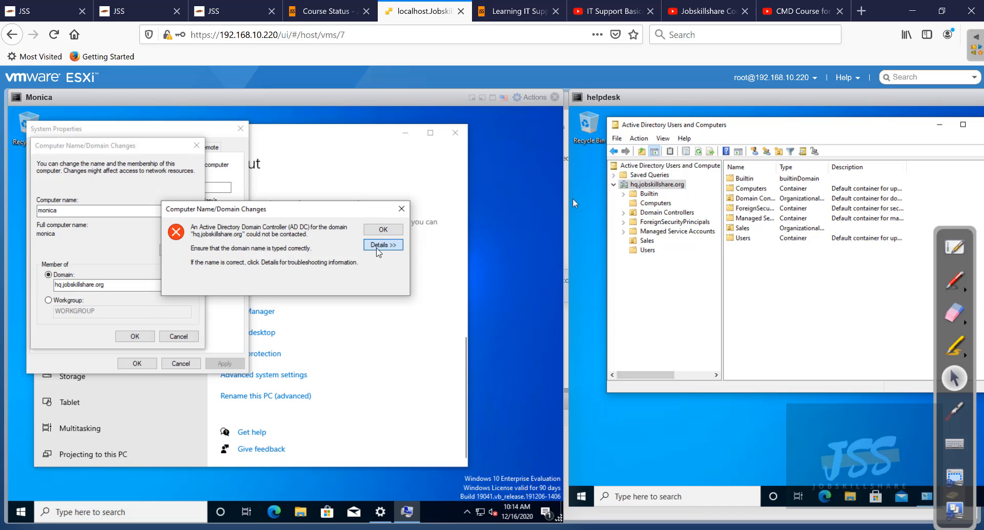
left_click_drag(402, 347, 397, 385)
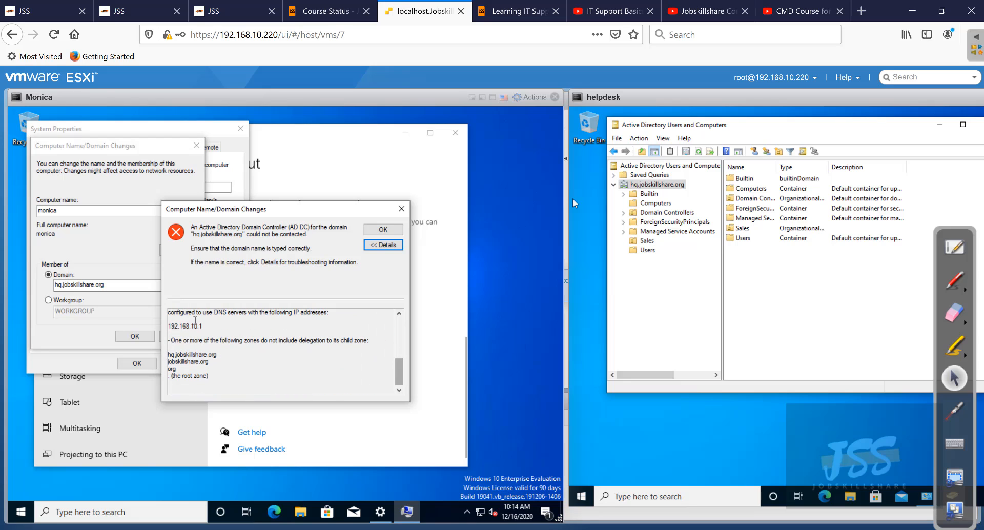
left_click_drag(171, 326, 214, 331)
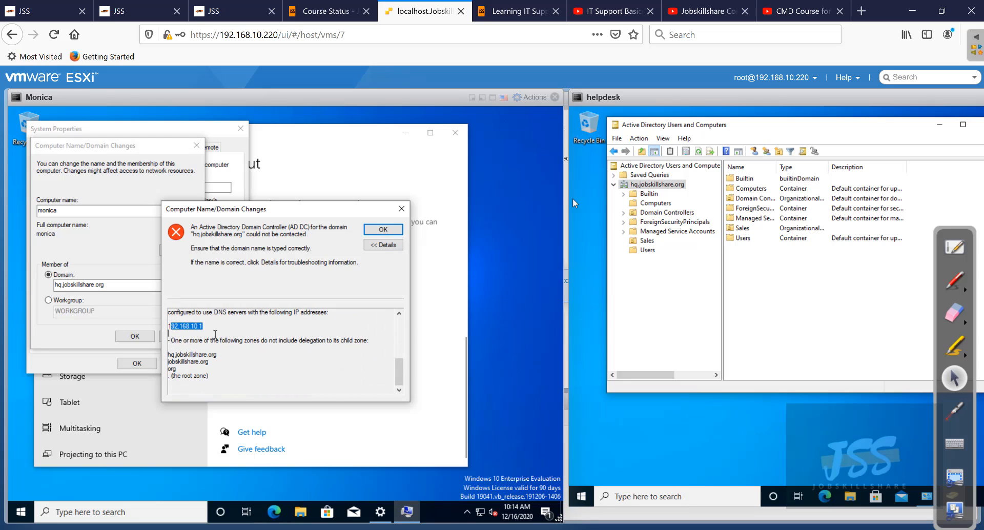
scroll(215, 333, "up", 1)
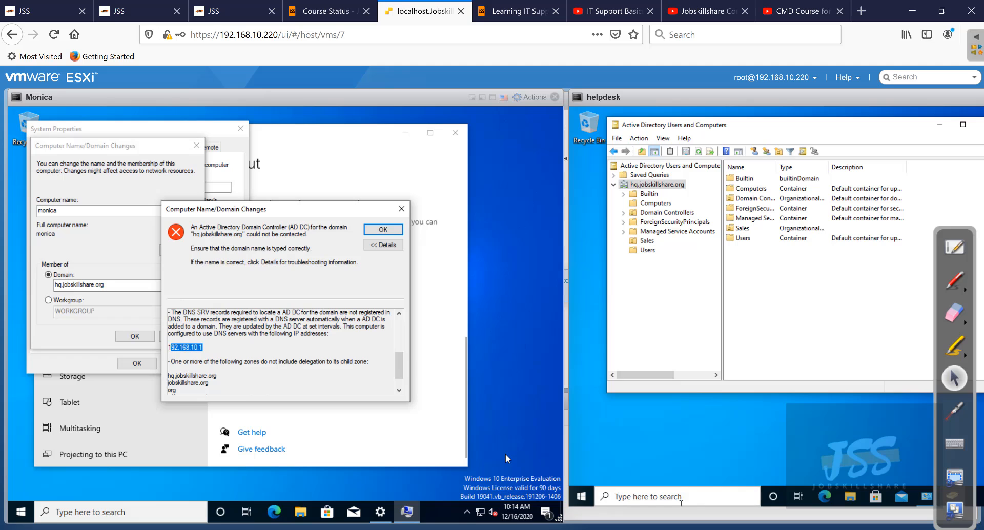
- Run ipconfig /all in helpdesk's Command Prompt and highlight the DNS Servers line listing 192.168.10.194
left_click(681, 499)
type("c")
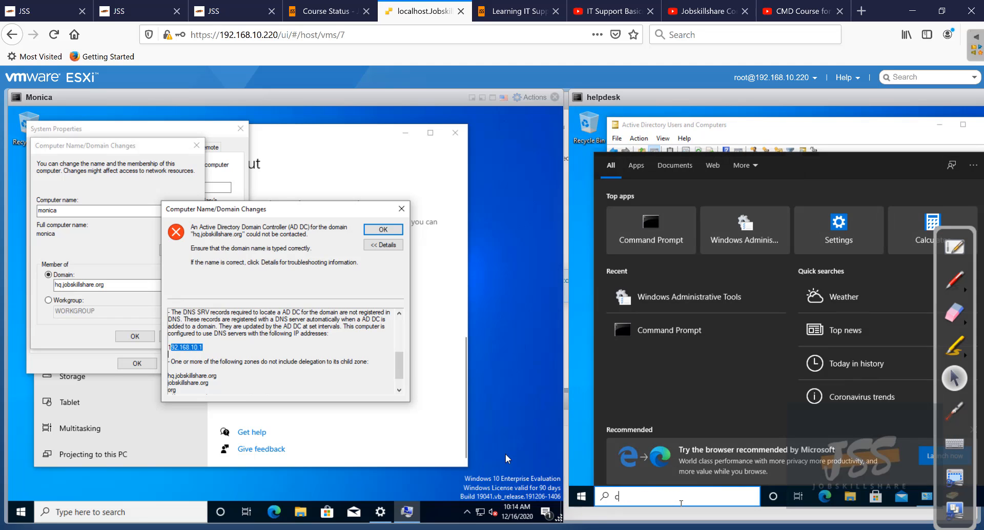
type("md")
key("Return")
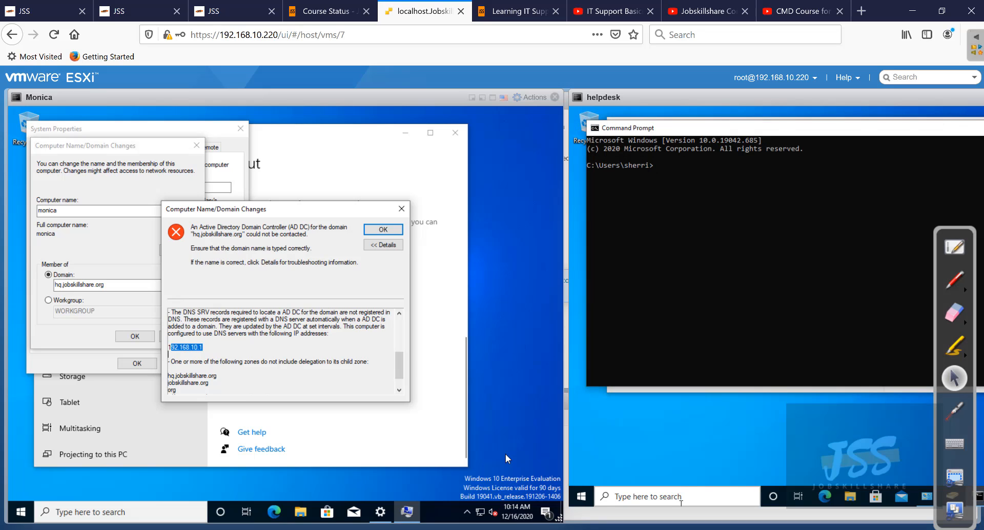
type("ipconfig /all")
key("Return")
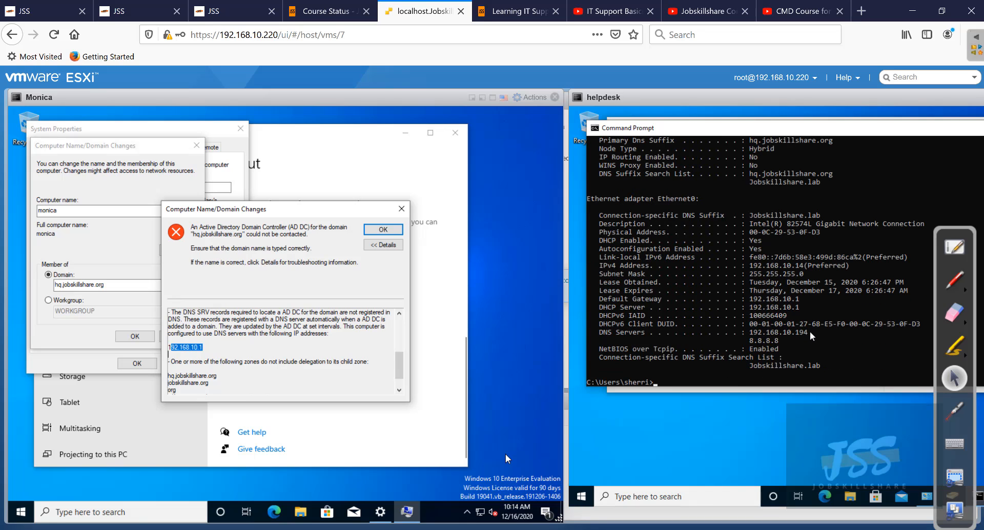
left_click_drag(812, 336, 597, 339)
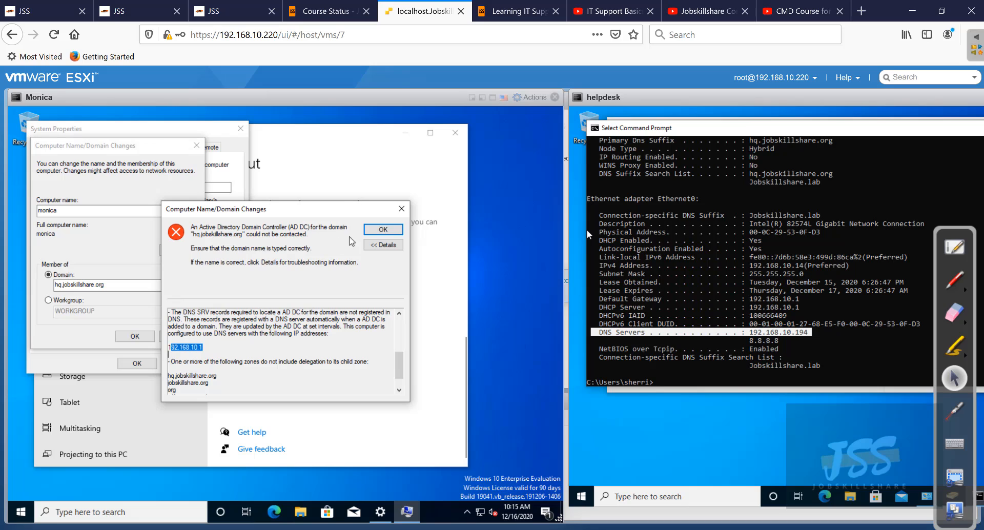
- Dismiss the domain error and open Monica's Ethernet0 adapter properties
left_click(402, 209)
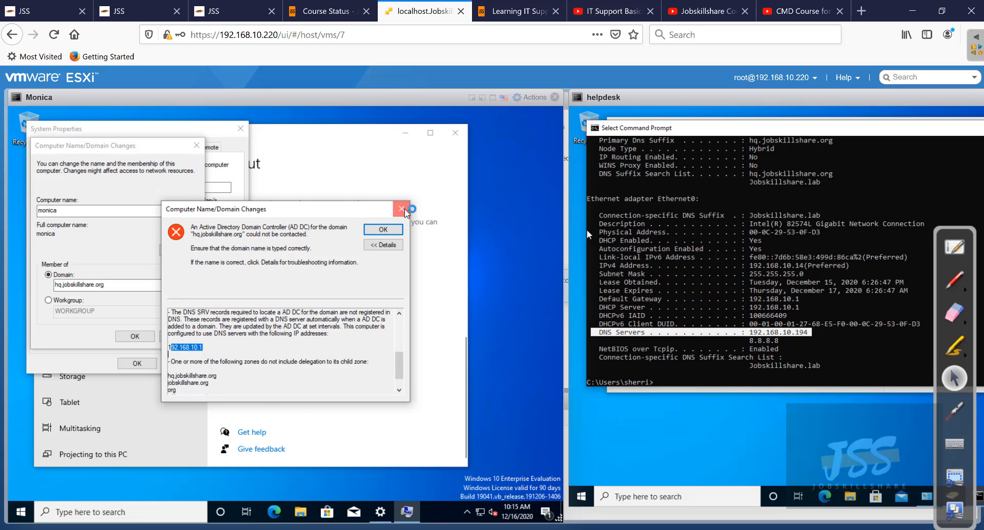
right_click(482, 514)
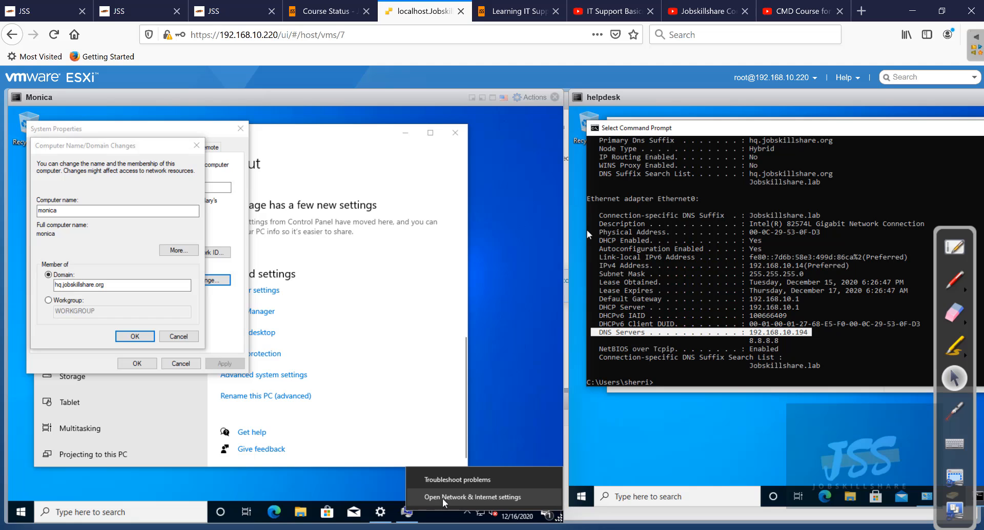
left_click(459, 499)
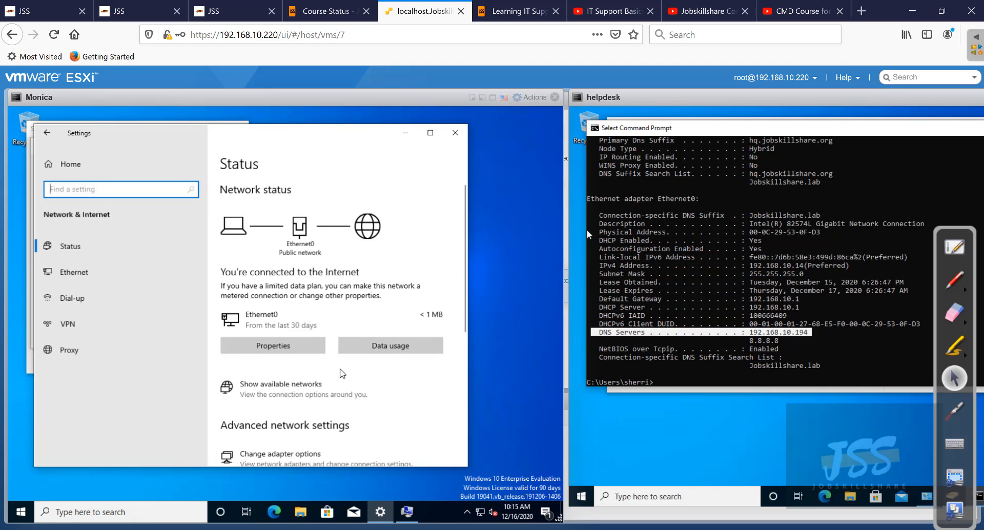
left_click(111, 267)
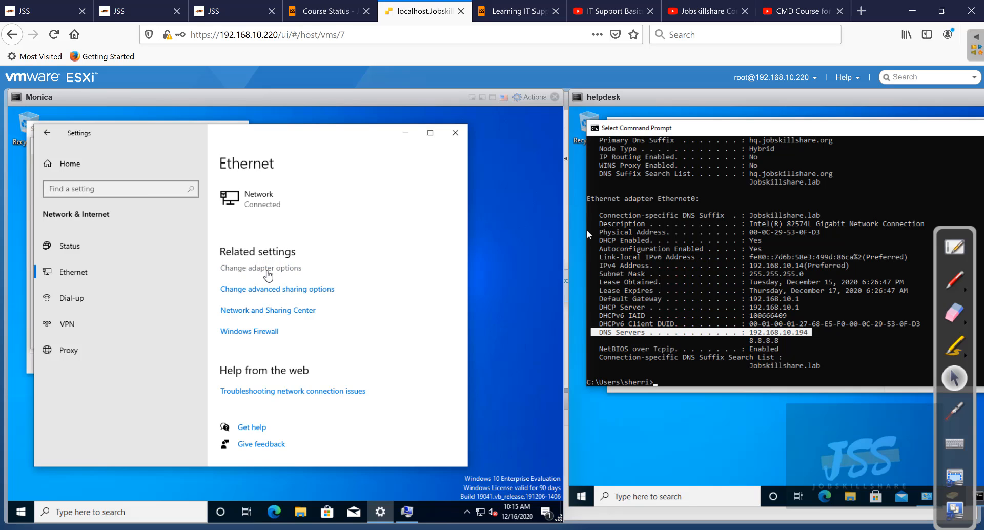
left_click(222, 269)
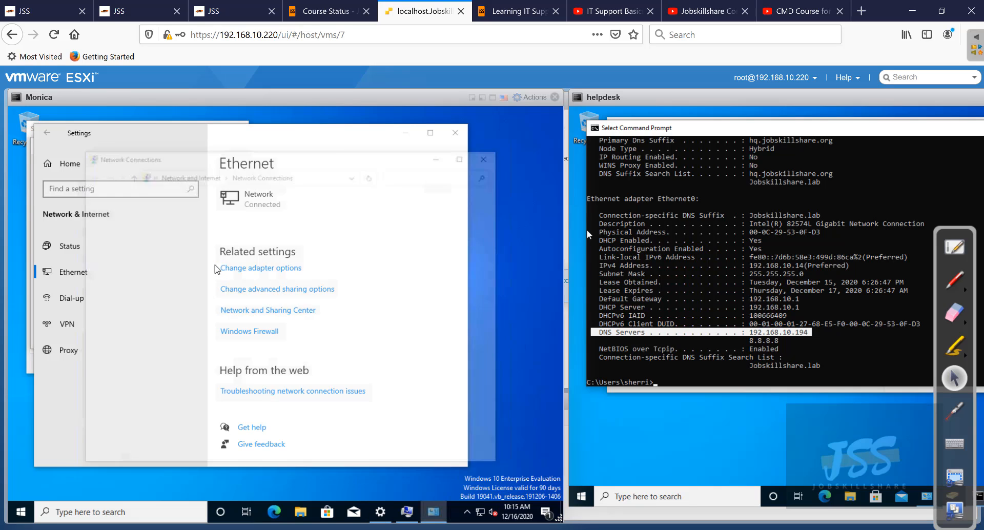
right_click(122, 220)
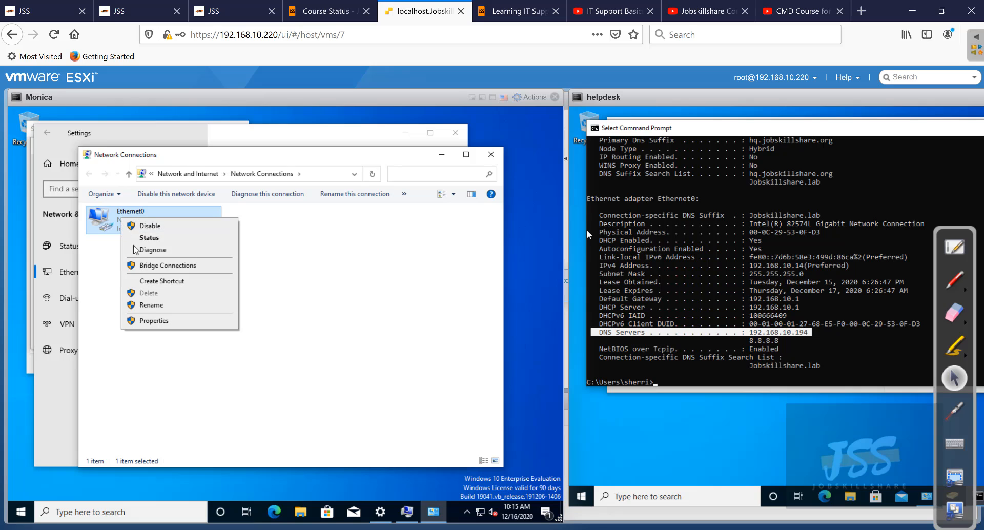
left_click(156, 321)
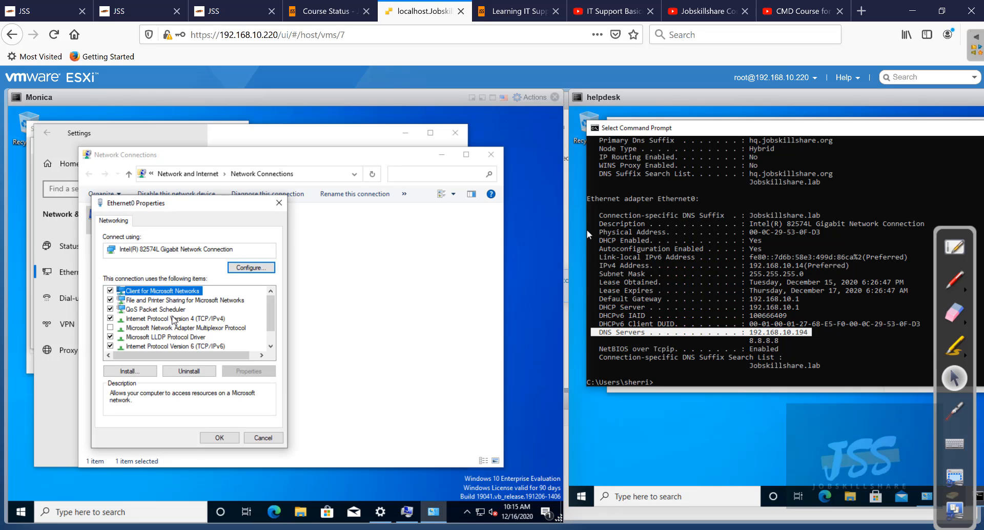
- Set Ethernet0's IPv4 DNS servers to 192.168.10.194 and 8.8.8.8, then close the adapter windows
left_click(172, 318)
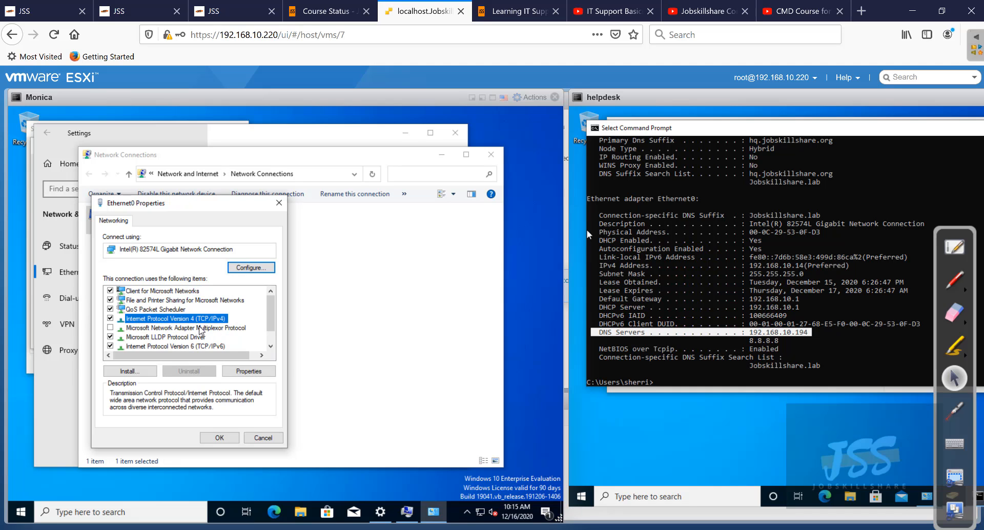
left_click(228, 370)
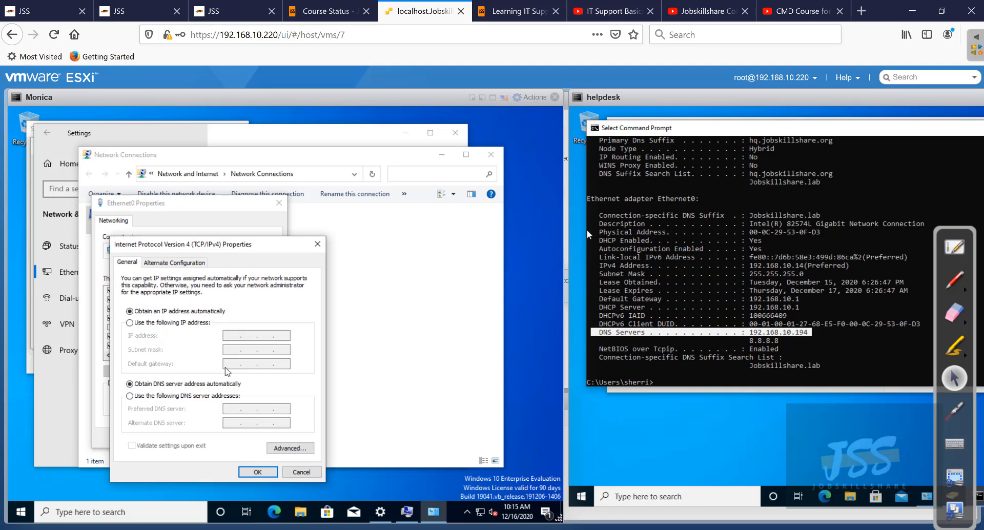
left_click(154, 396)
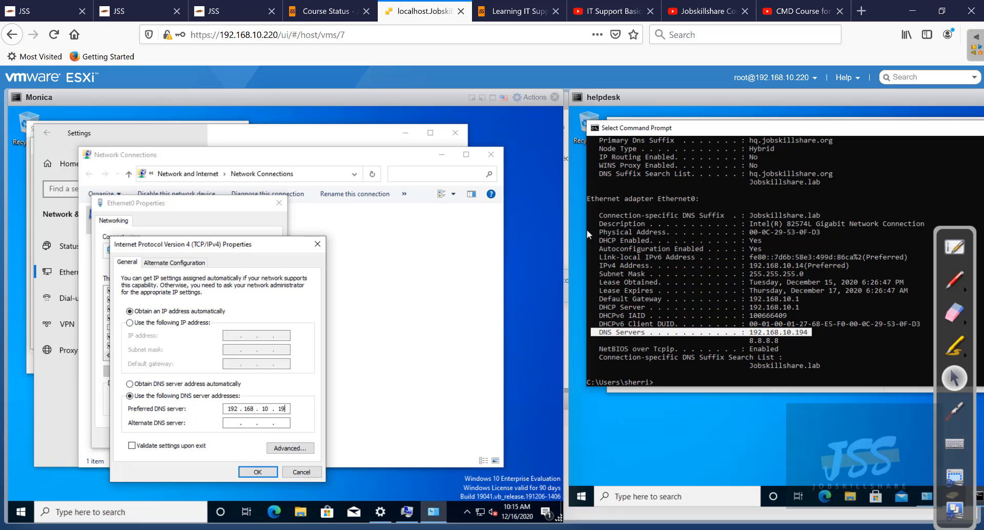
type("4")
type("8.8.")
type("8.8")
left_click(257, 471)
left_click(219, 437)
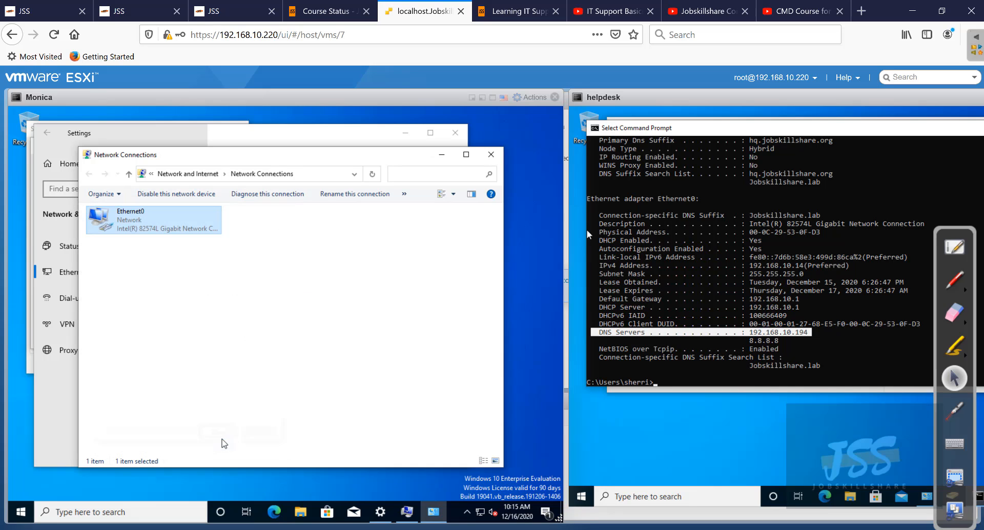
left_click(491, 154)
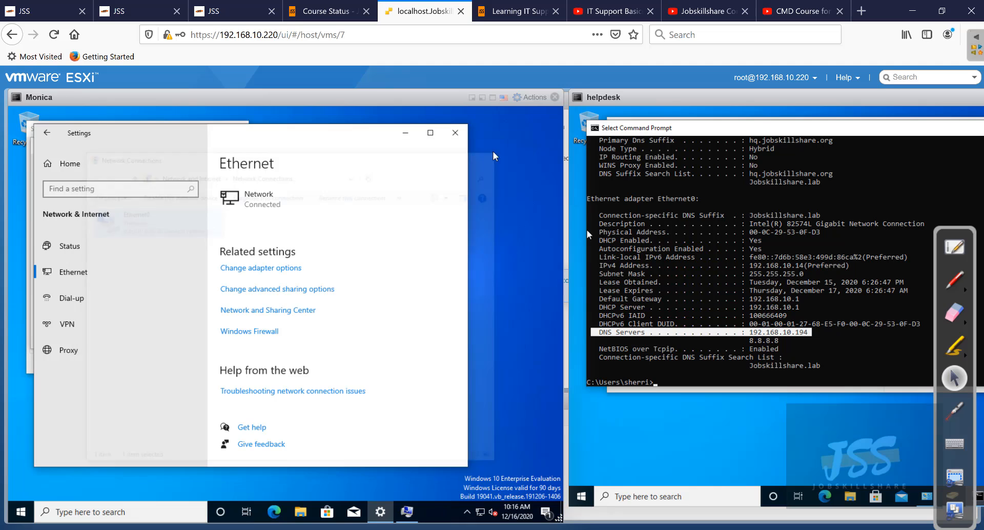
- Join Monica to hq.jobskillshare.org using the helpdesk domain account and password, acknowledging the welcome and restart notices
left_click(454, 133)
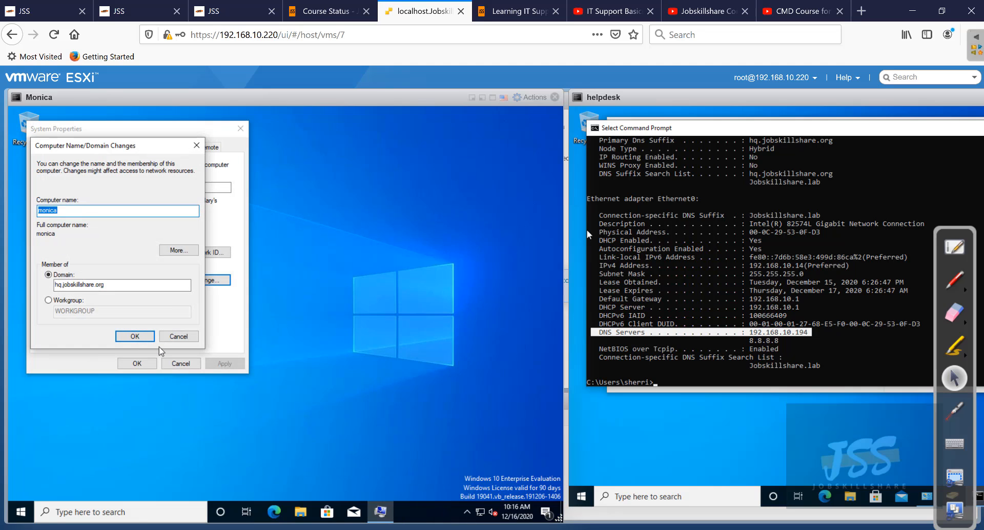
left_click(135, 338)
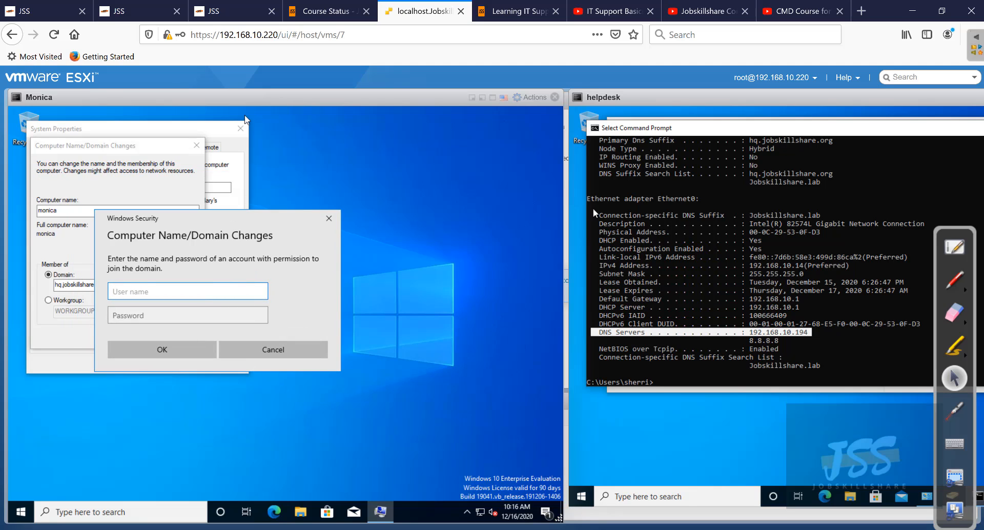
mouse_move(222, 112)
left_mouse_down()
mouse_move(276, 248)
mouse_move(230, 111)
left_mouse_up()
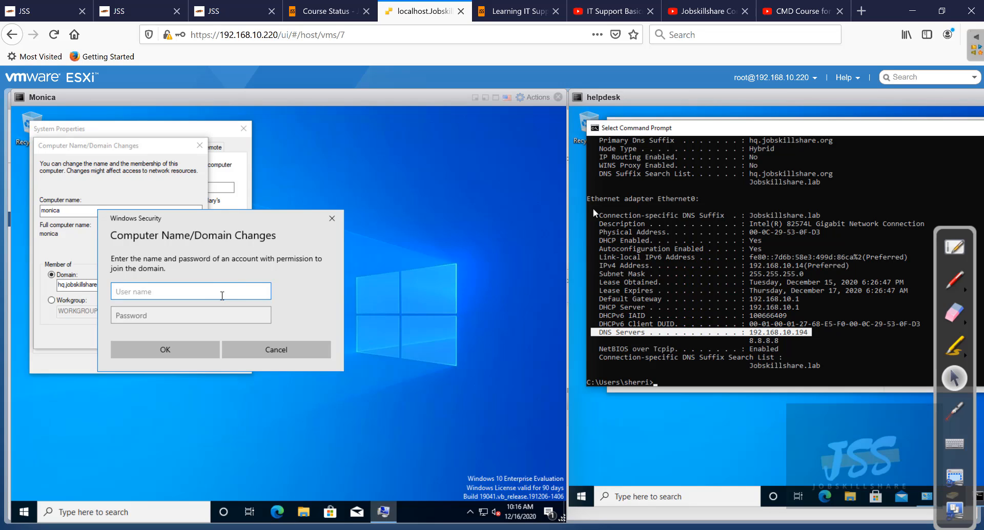
type("helpdesk")
key("Tab")
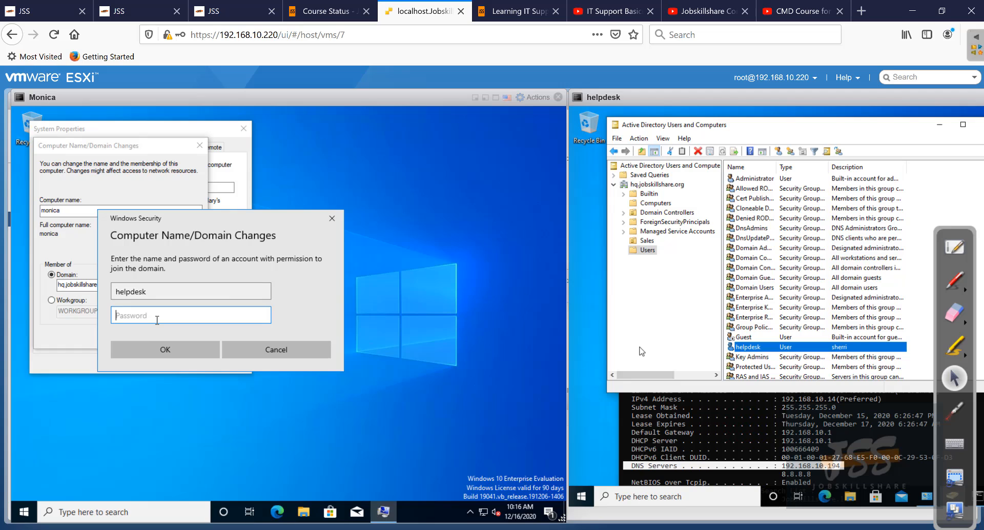
type("Password1")
key("Return")
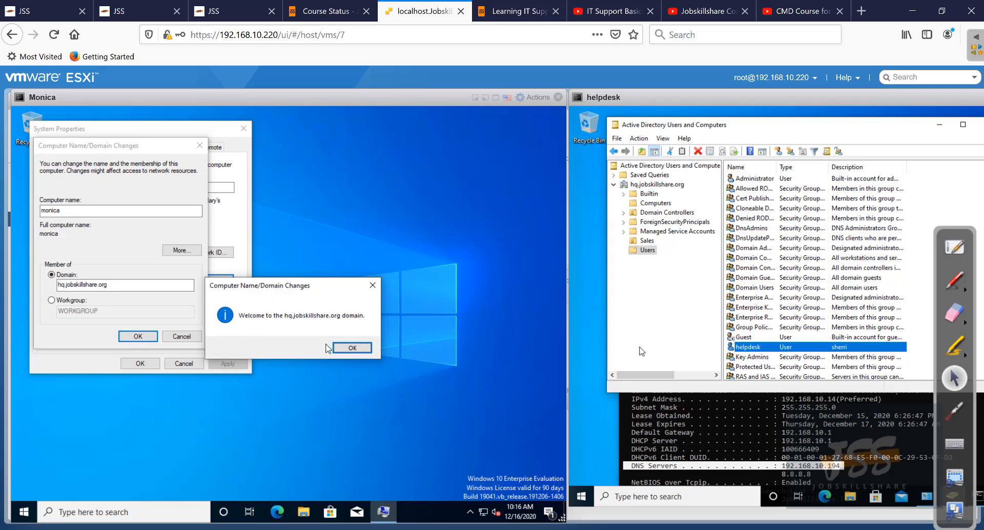
left_click(355, 351)
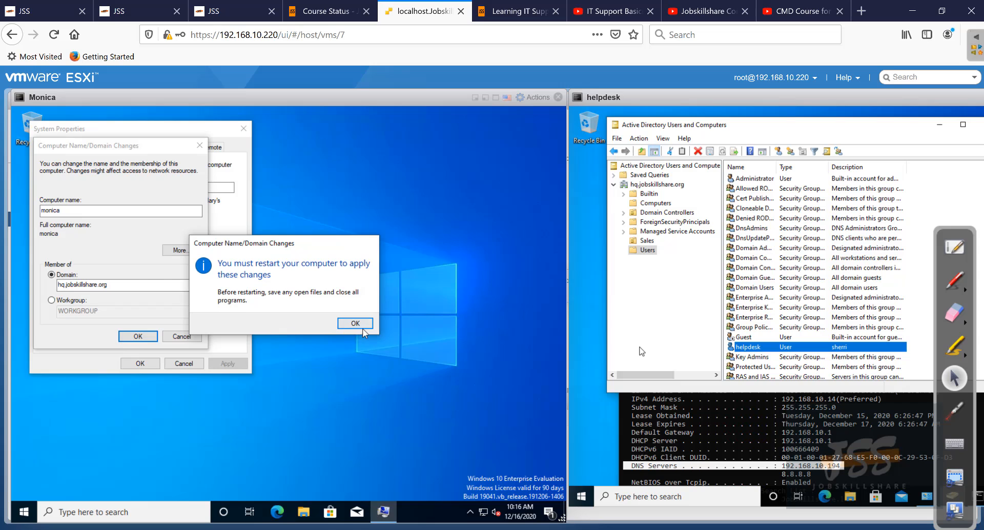
left_click(352, 322)
- Restart Monica and refresh helpdesk's Active Directory Computers container to show MONICA beside HELPDESK
left_click(157, 364)
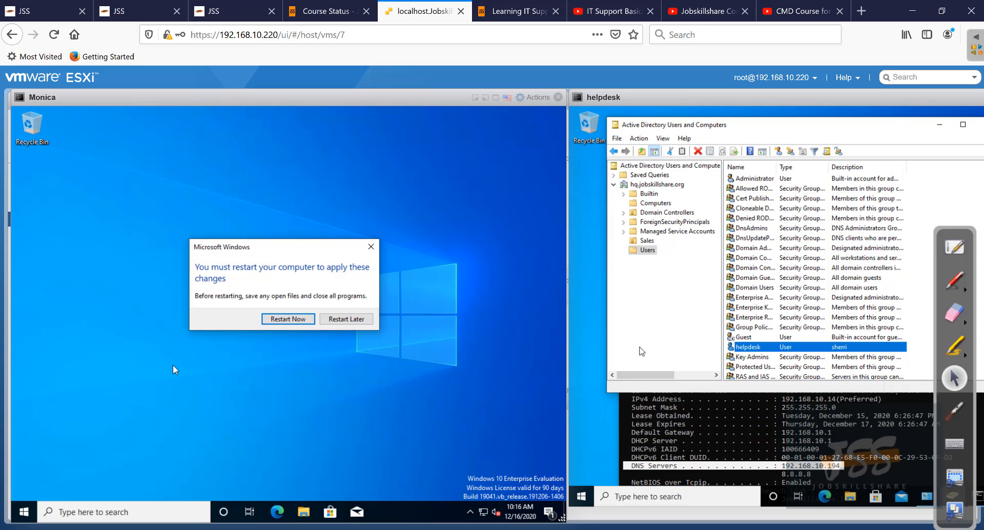
left_click(308, 318)
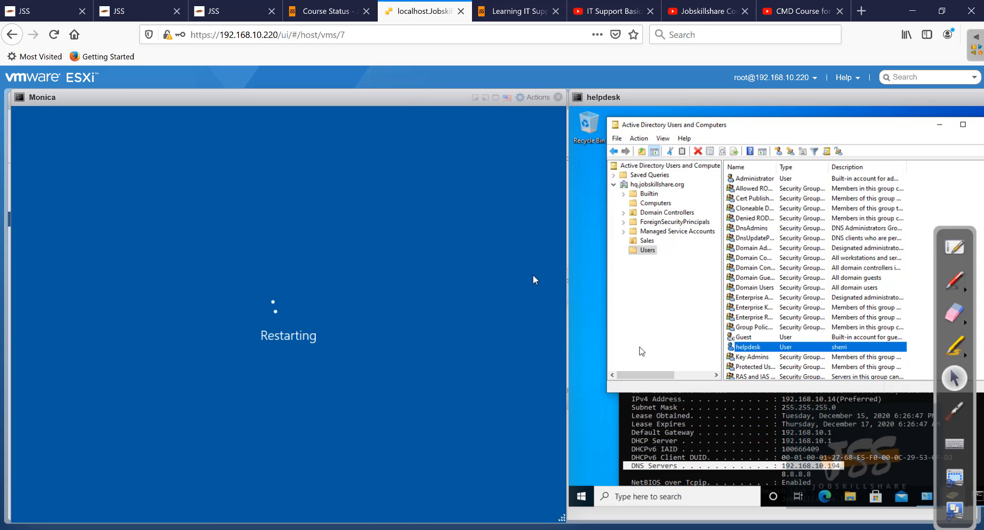
left_click(649, 242)
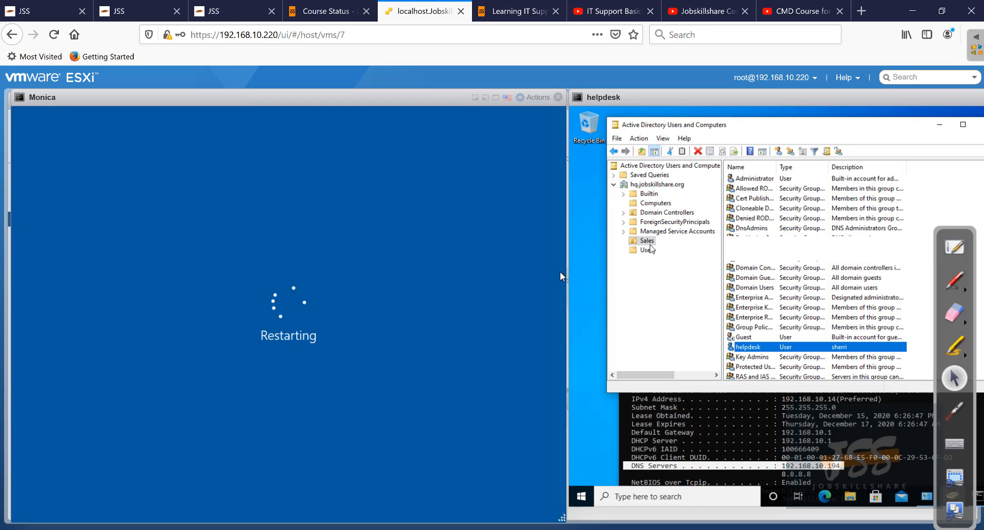
left_click(753, 208)
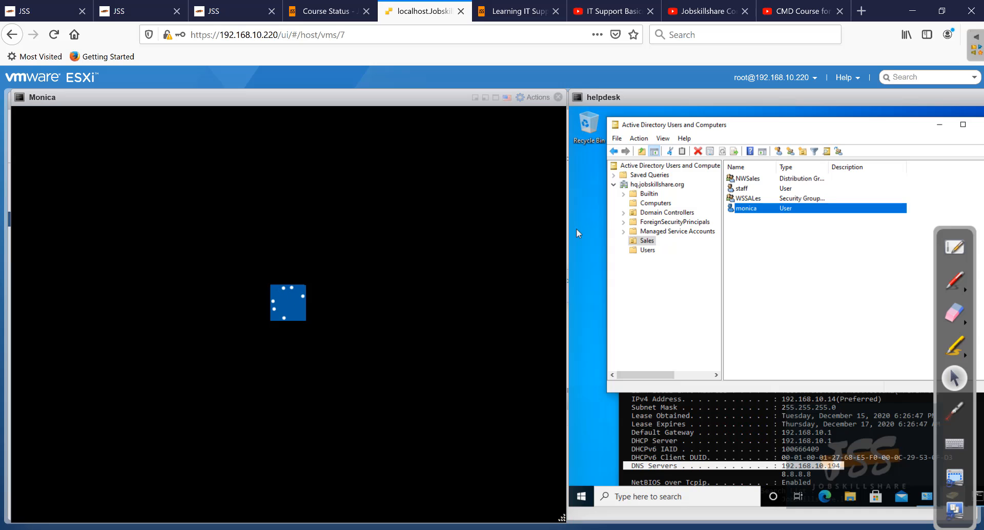
left_click(652, 203)
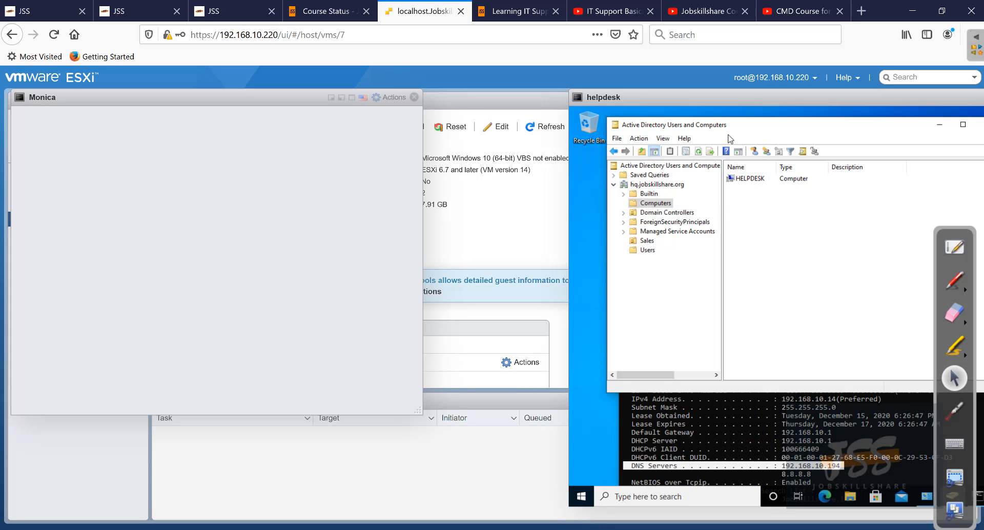
mouse_move(738, 129)
left_mouse_down()
mouse_move(700, 131)
mouse_move(726, 132)
left_mouse_up()
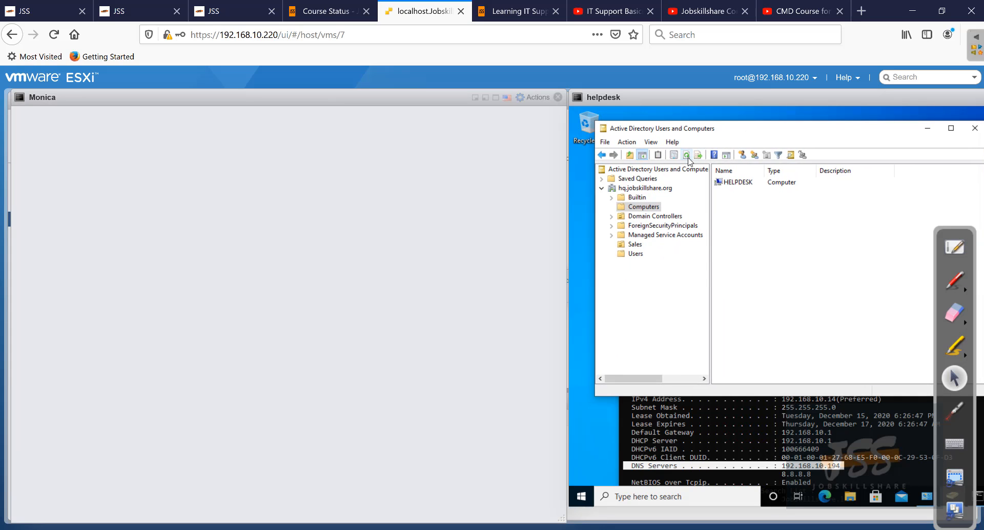
left_click(687, 155)
left_click(734, 193)
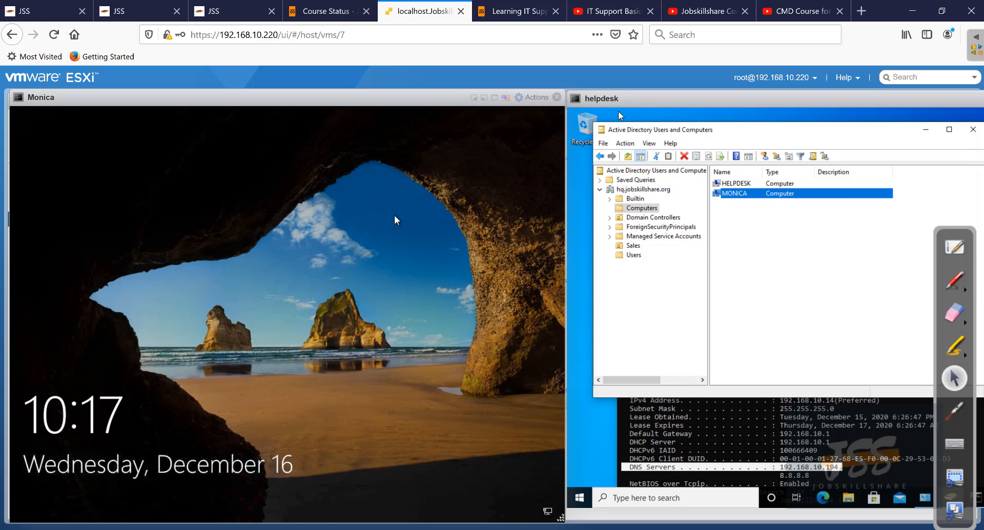
- Sign in to Monica as the domain user monica with its password
left_click(395, 220)
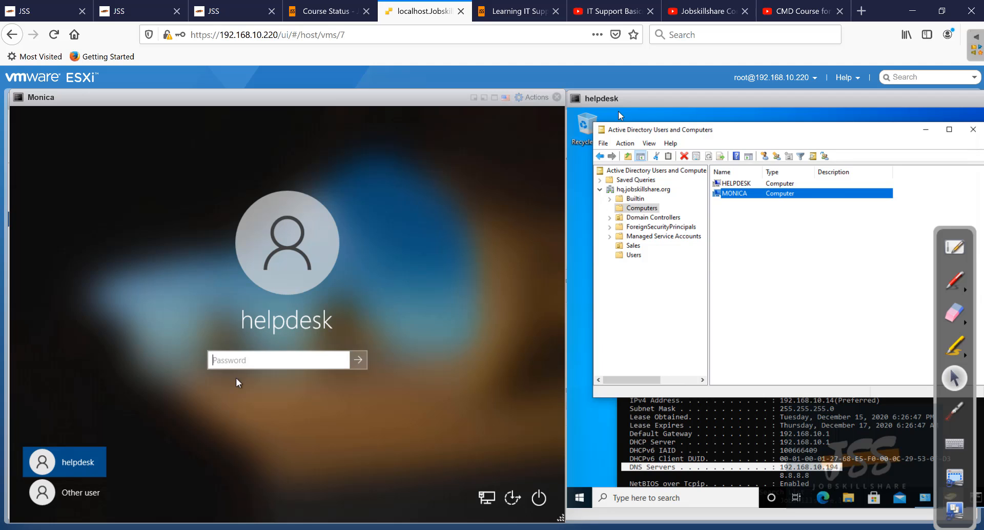
left_click(75, 500)
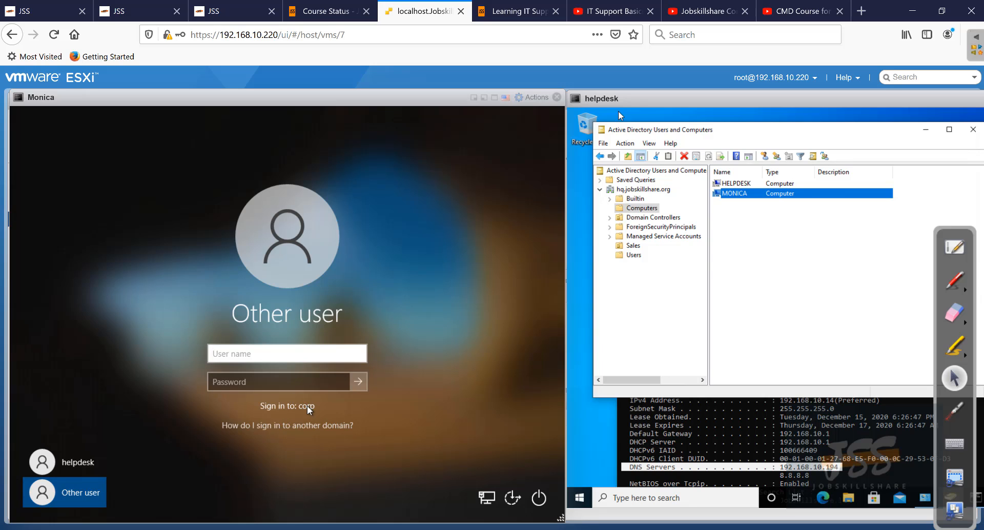
left_click(279, 354)
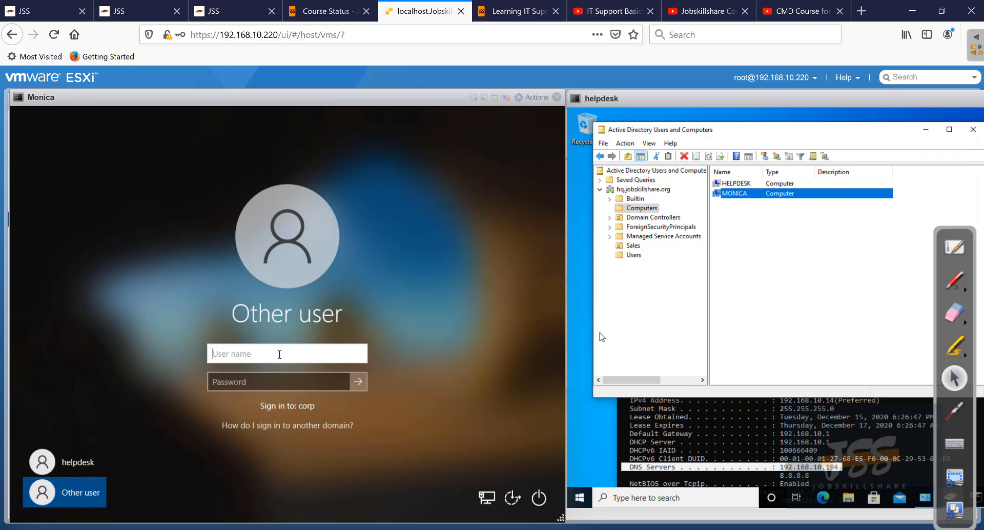
type("monica")
key("Tab")
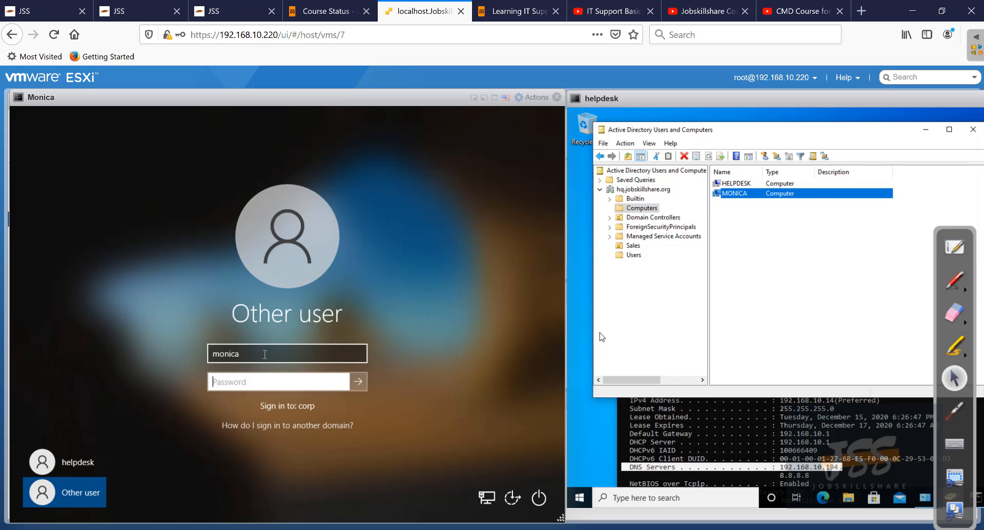
type("P●●●●●●●")
key("Return")
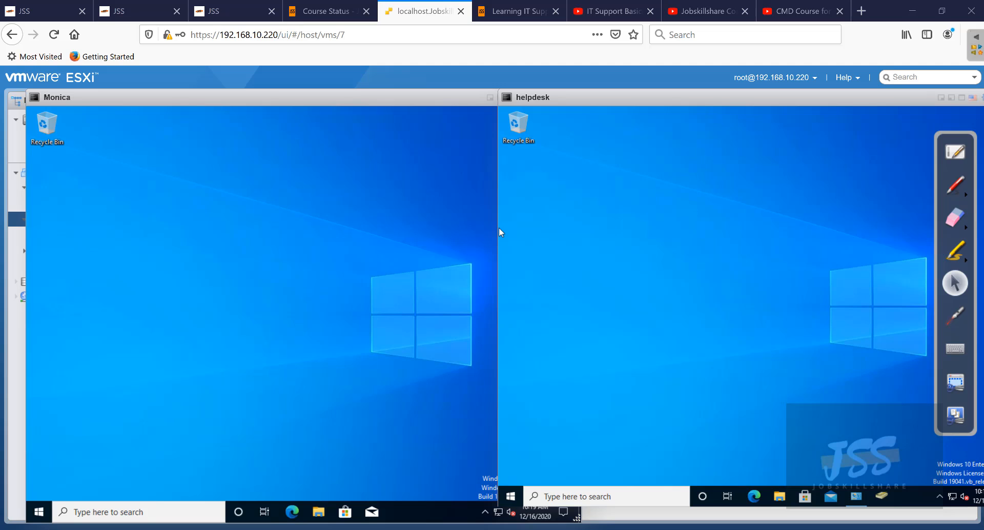
left_click(948, 190)
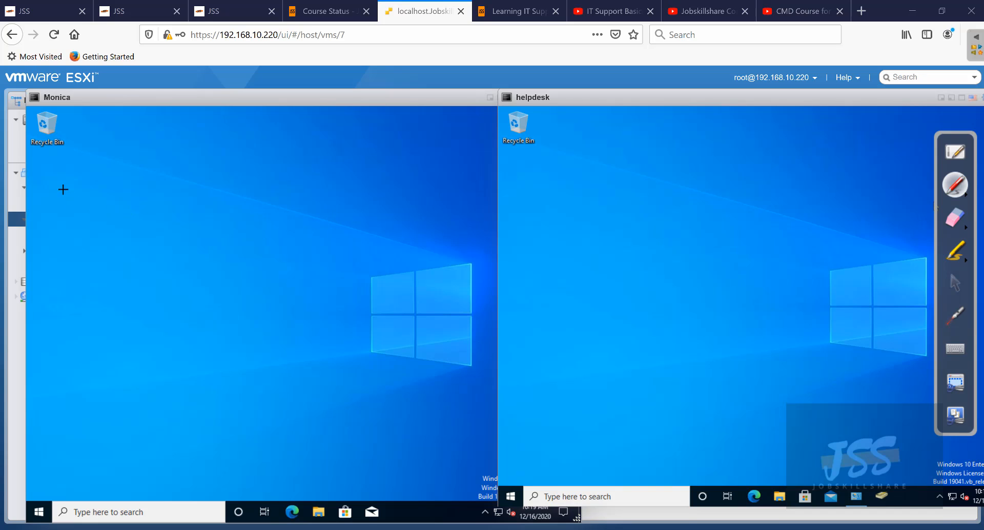
mouse_move(61, 189)
left_mouse_down()
mouse_move(71, 198)
mouse_move(66, 189)
mouse_move(91, 194)
mouse_move(98, 178)
mouse_move(107, 188)
mouse_move(133, 179)
left_mouse_up()
mouse_move(153, 161)
left_mouse_down()
mouse_move(152, 180)
mouse_move(194, 181)
left_mouse_up()
- Draw an arrow from helpdesk to Monica, then show the Jobskillshare course page
left_click(583, 167)
mouse_move(383, 234)
left_mouse_down()
mouse_move(220, 220)
mouse_move(246, 239)
left_mouse_up()
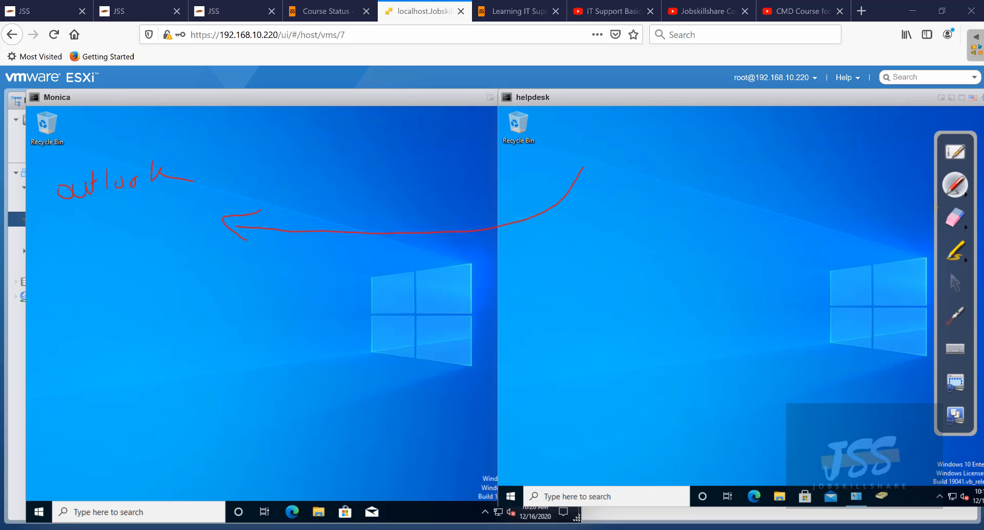
left_click(956, 283)
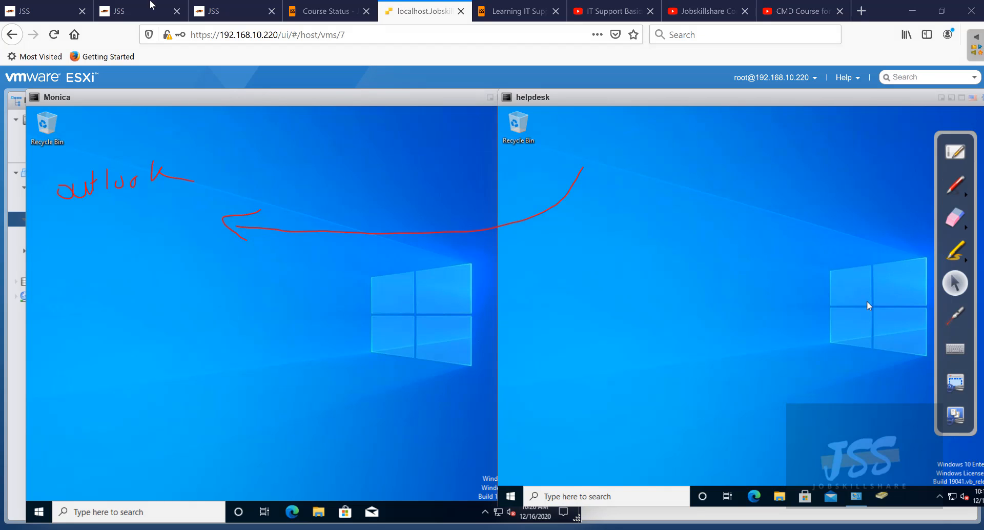
left_click(229, 13)
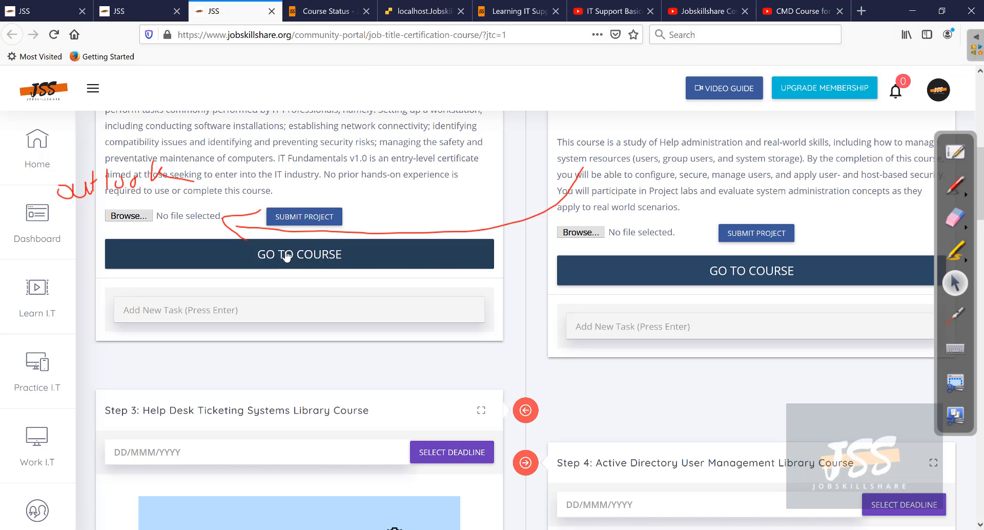
- Open the IT Fundamentals V1.0 Course Status page and scroll the outline down to Module 15 and Project for Certificate
scroll(285, 244, "up", 6)
scroll(285, 242, "down", 3)
left_click(326, 11)
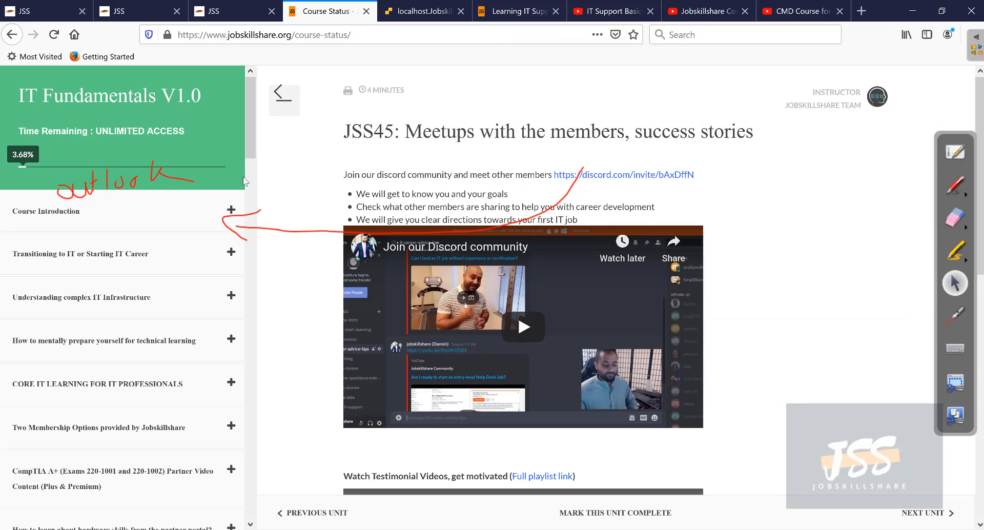
scroll(138, 324, "down", 15)
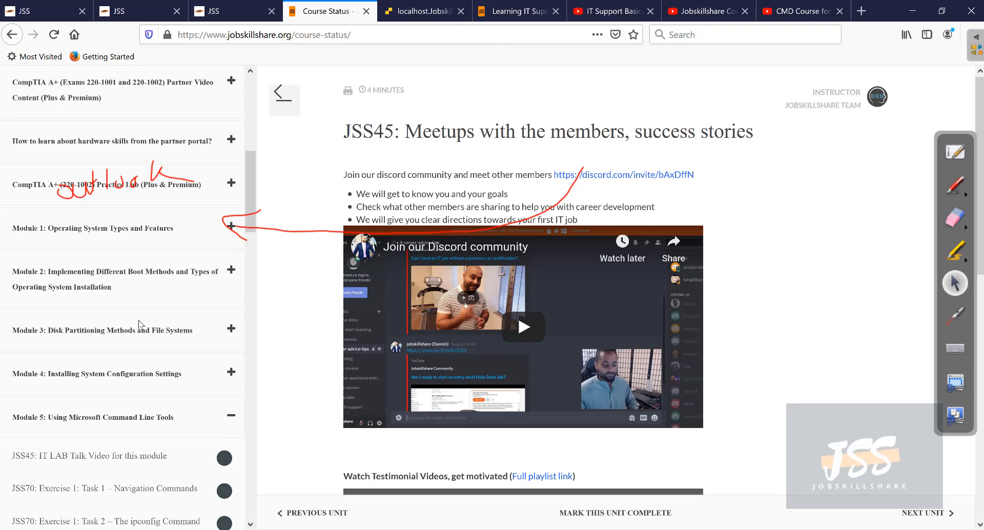
scroll(132, 323, "down", 5)
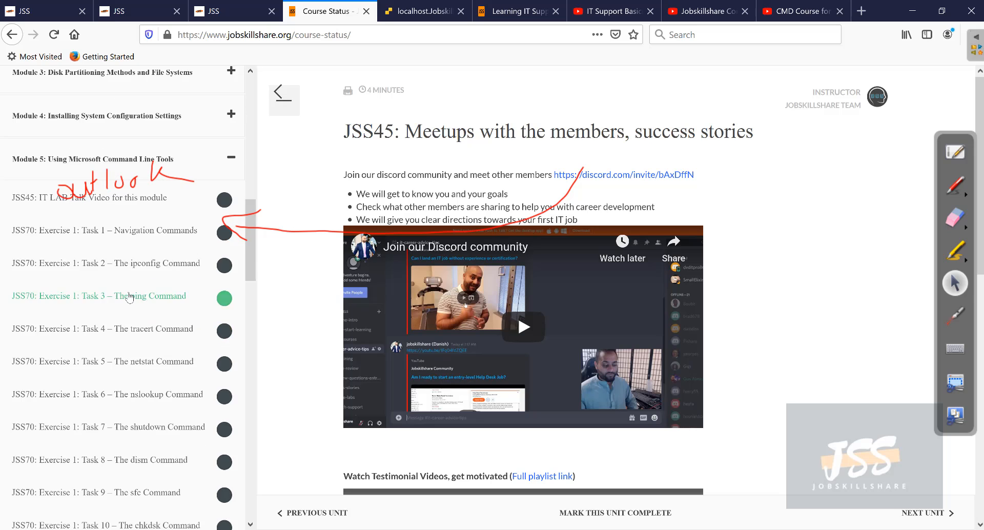
scroll(130, 301, "down", 9)
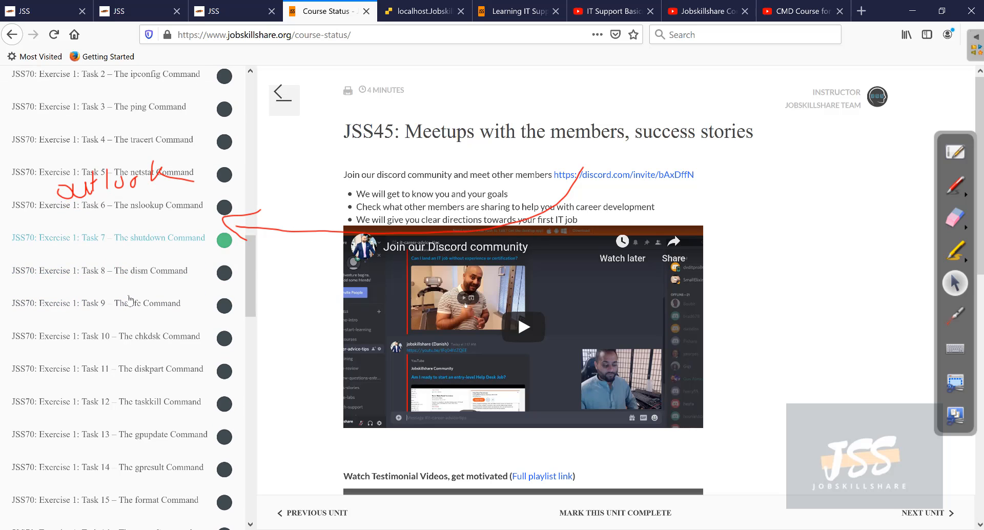
scroll(130, 300, "down", 8)
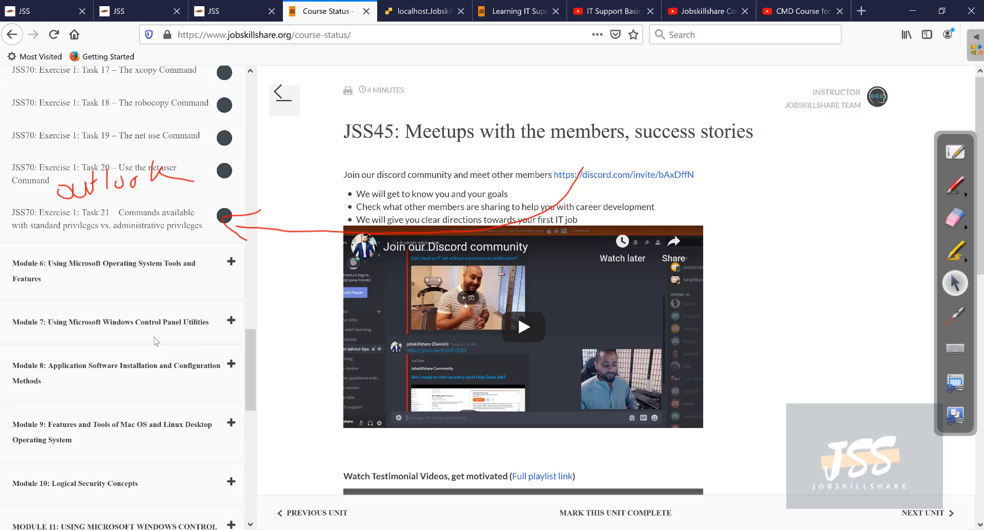
scroll(132, 296, "down", 5)
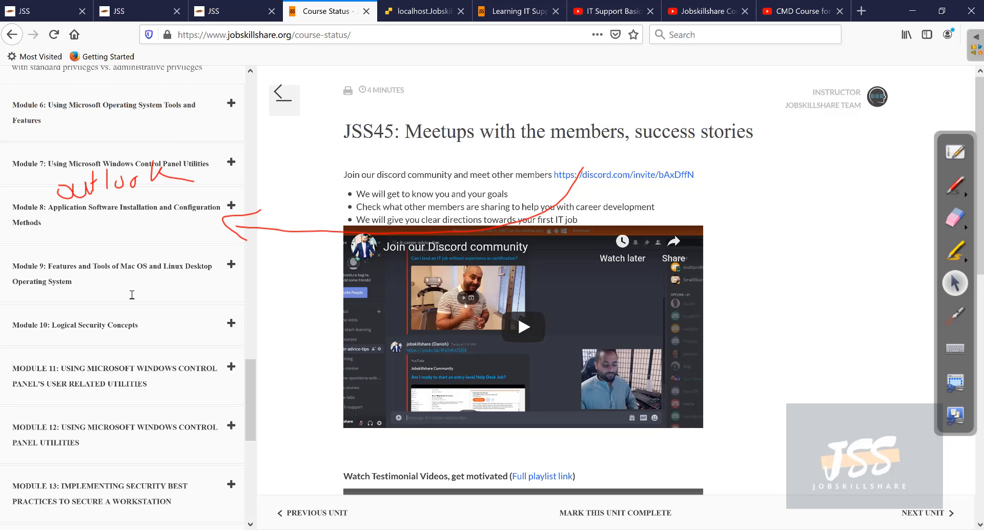
scroll(148, 316, "down", 3)
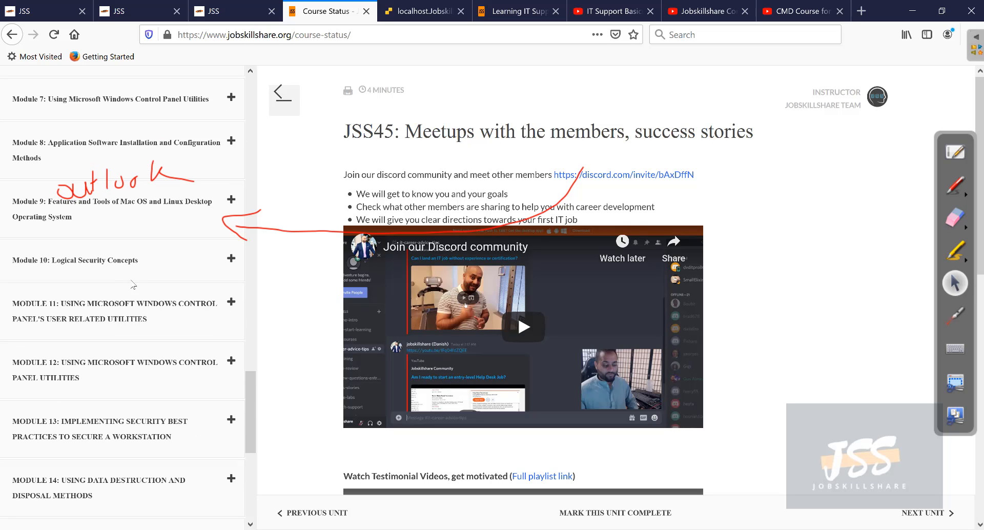
scroll(139, 317, "down", 3)
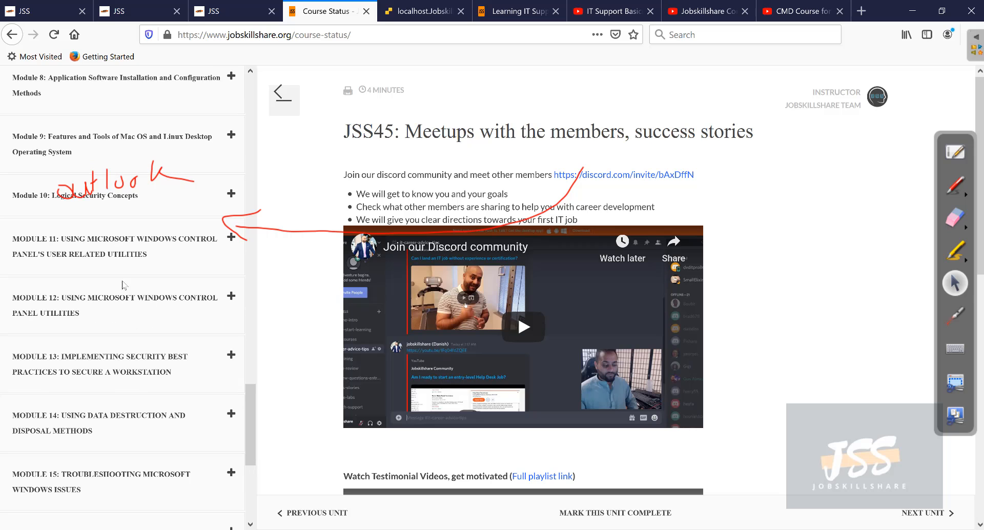
scroll(123, 328, "down", 6)
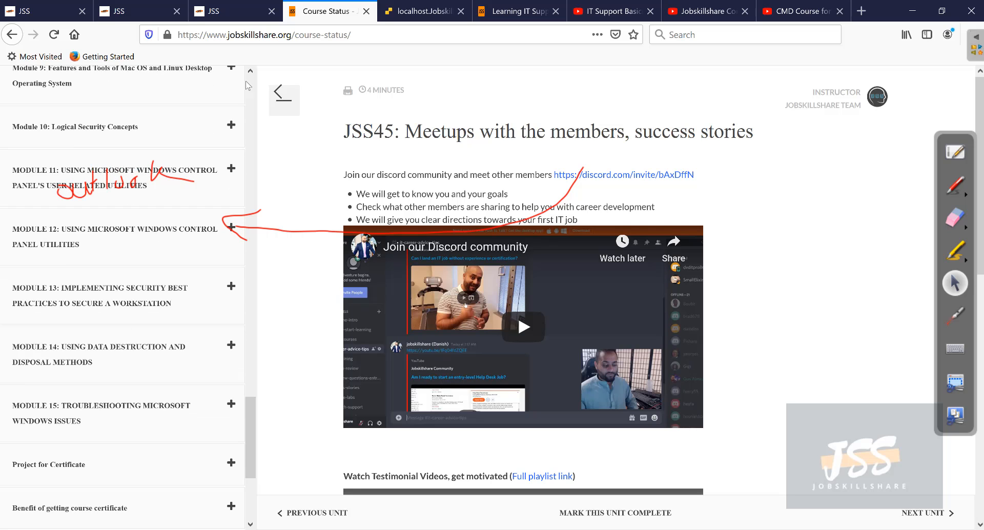
- Return to the localhost ESXi tab, clear all the red annotation ink and switch back to the arrow tool
left_click(421, 11)
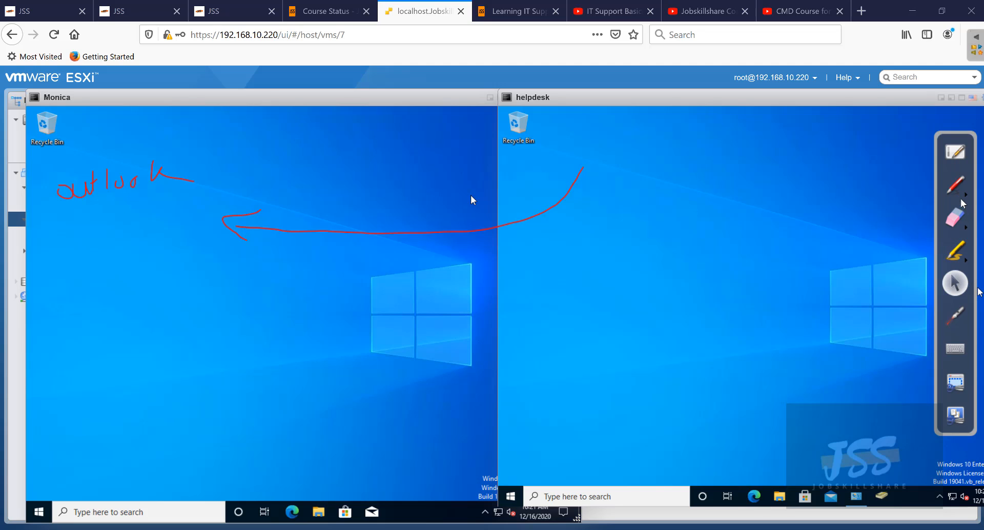
left_click(966, 229)
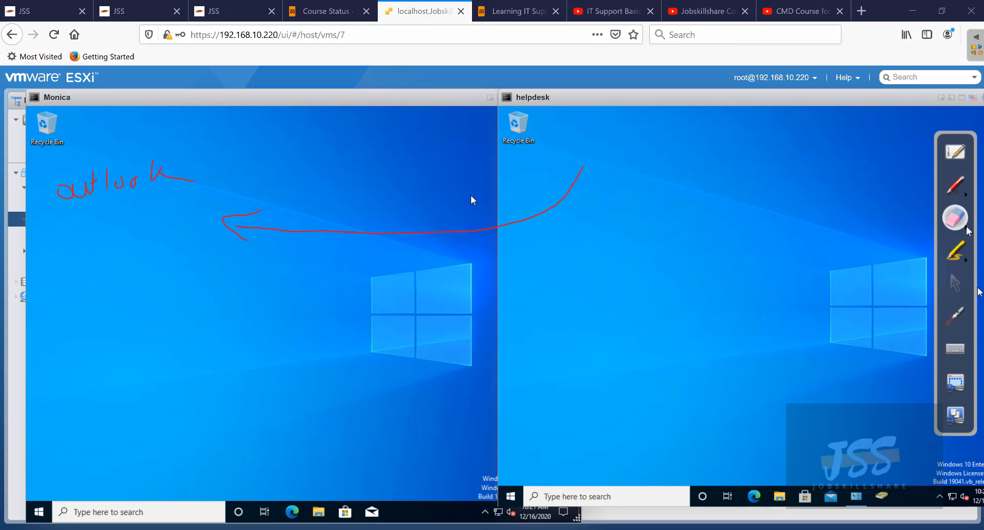
left_click(966, 227)
left_click(918, 229)
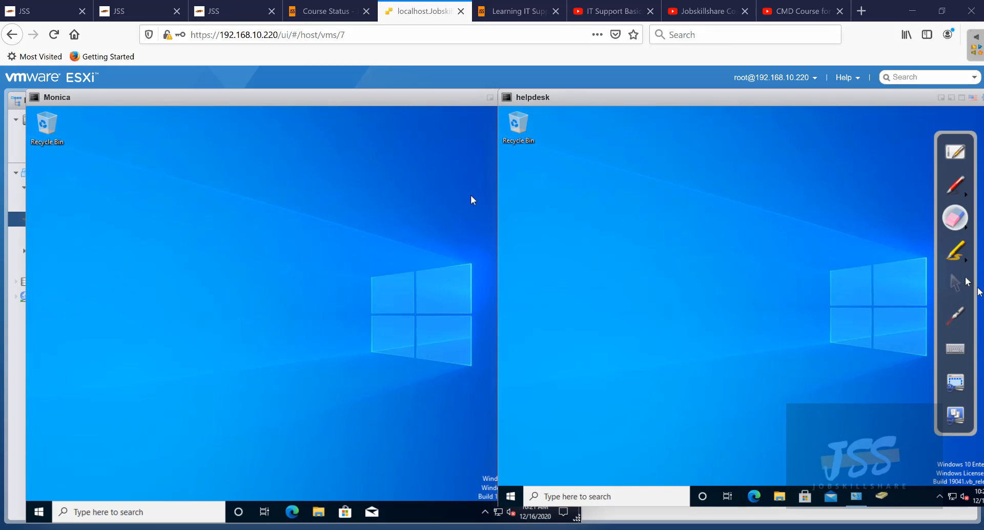
left_click(965, 281)
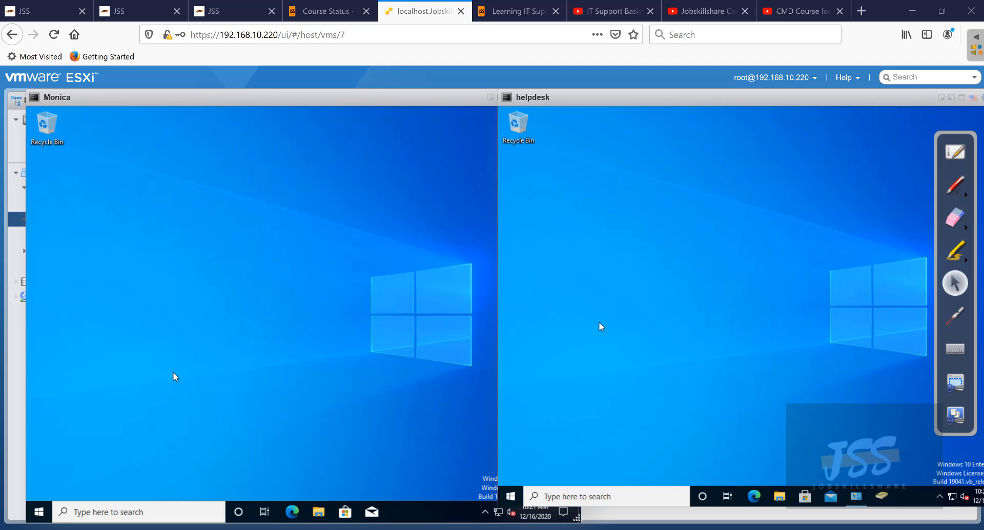
- Bring Monica's and helpdesk's consoles forward in turn, ending with helpdesk in front
left_click(356, 189)
left_click(586, 213)
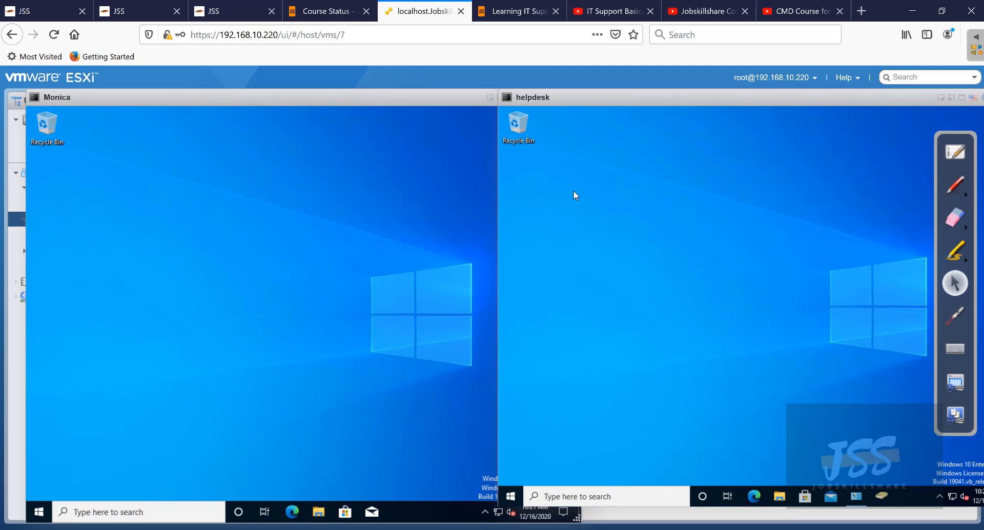
left_click(411, 227)
left_click(632, 220)
- Launch Remote Desktop Connection on helpdesk via an 'rdp' search and draw a red arrow toward Monica
left_click(617, 500)
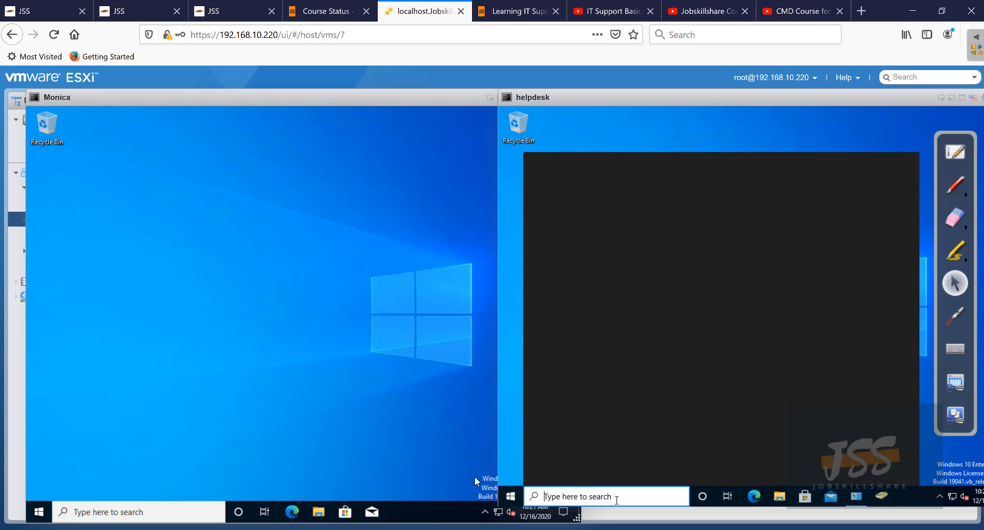
type("rdp")
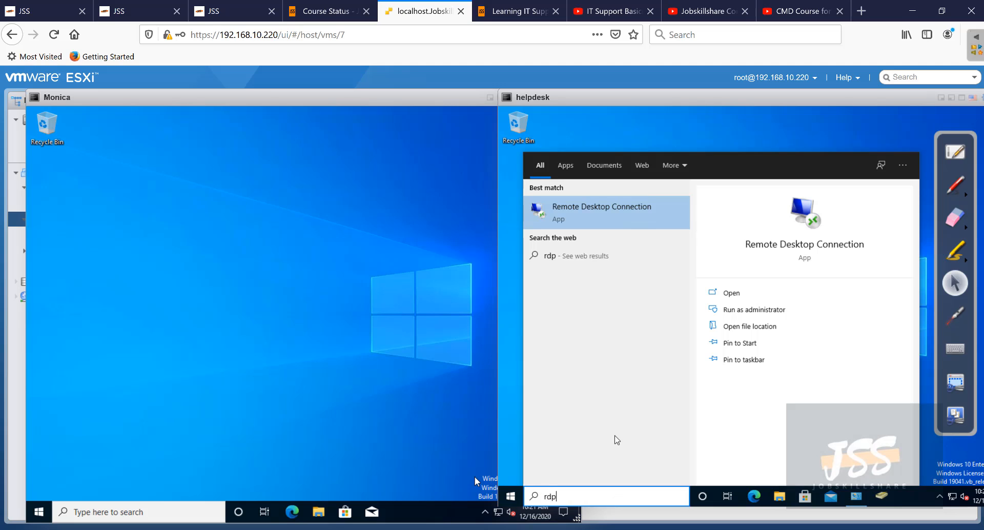
left_click(610, 210)
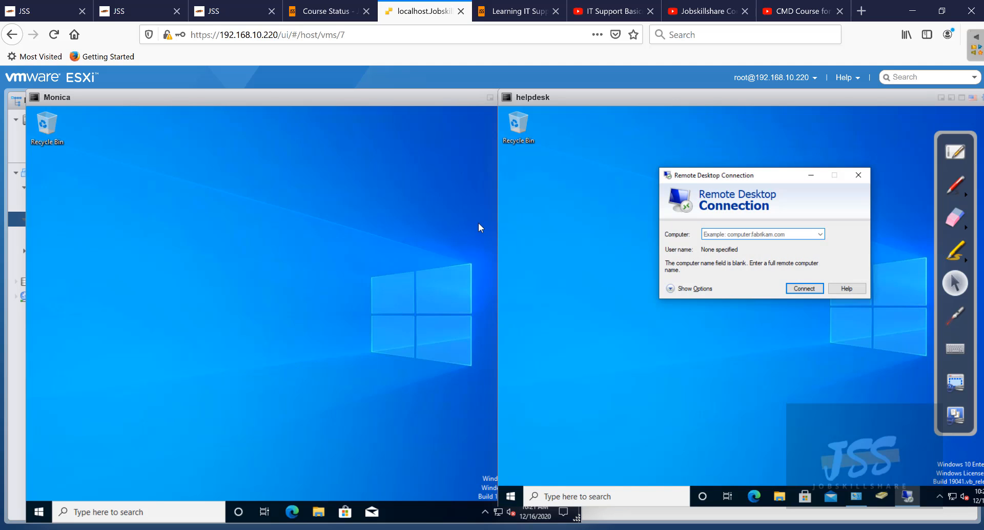
left_click(955, 184)
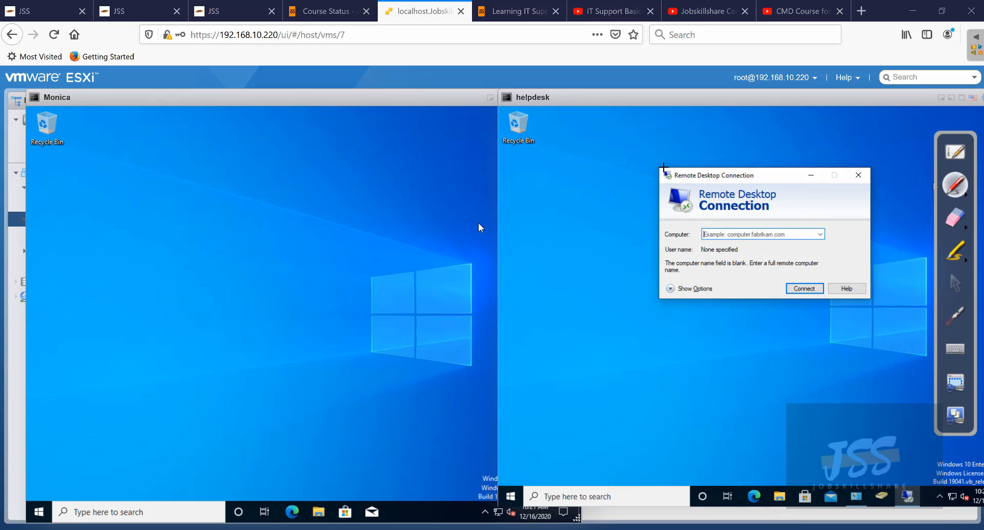
mouse_move(671, 173)
left_mouse_down()
mouse_move(646, 153)
mouse_move(479, 126)
mouse_move(301, 159)
mouse_move(187, 248)
mouse_move(221, 244)
left_mouse_up()
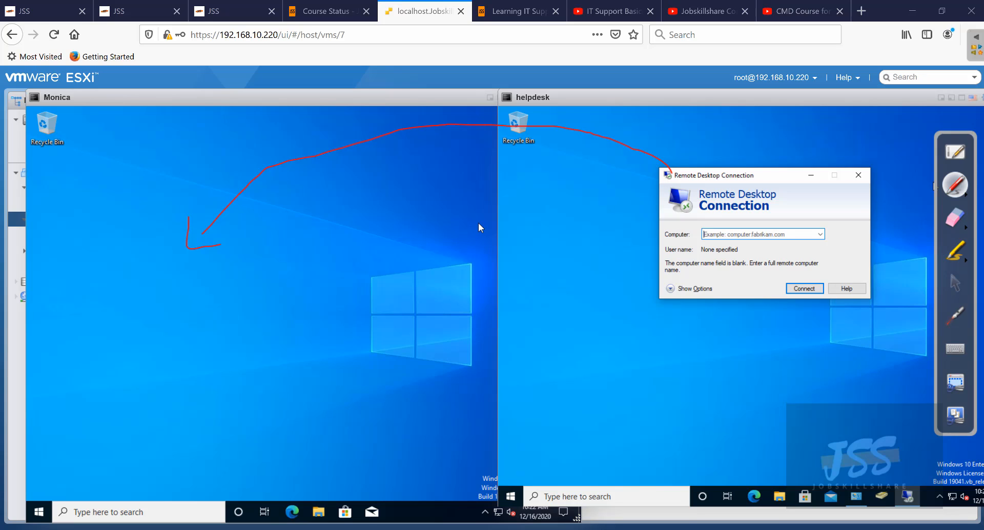
left_click(956, 283)
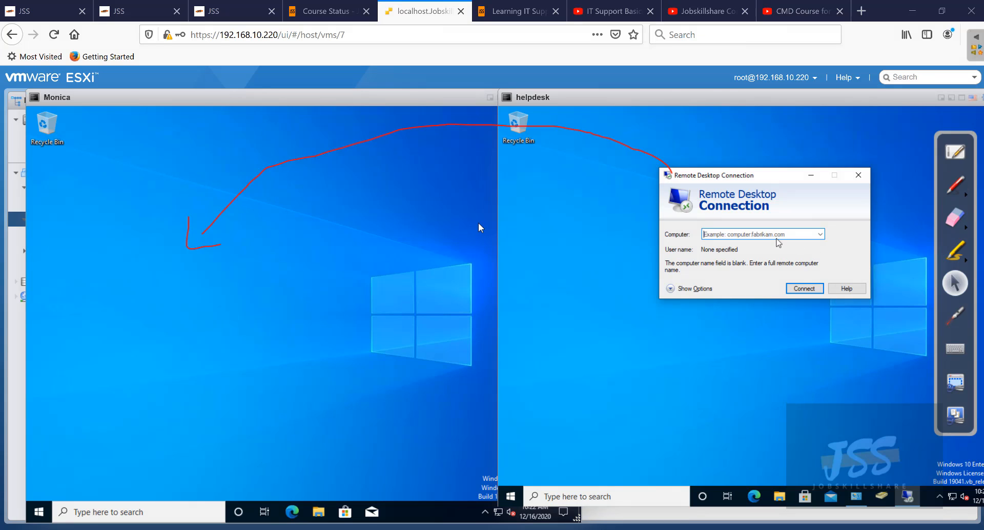
- Enter monica as the remote computer and connect
left_click(777, 235)
type("monica")
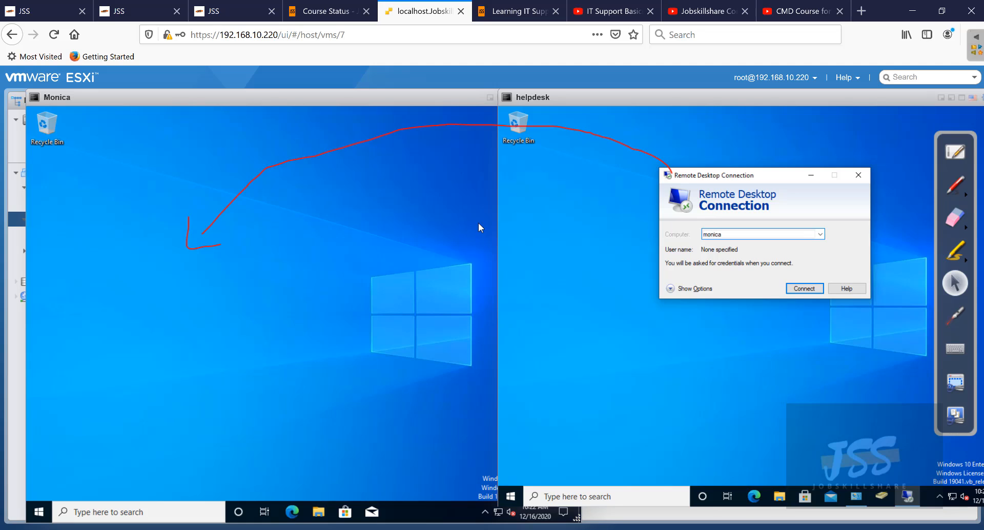
key("Return")
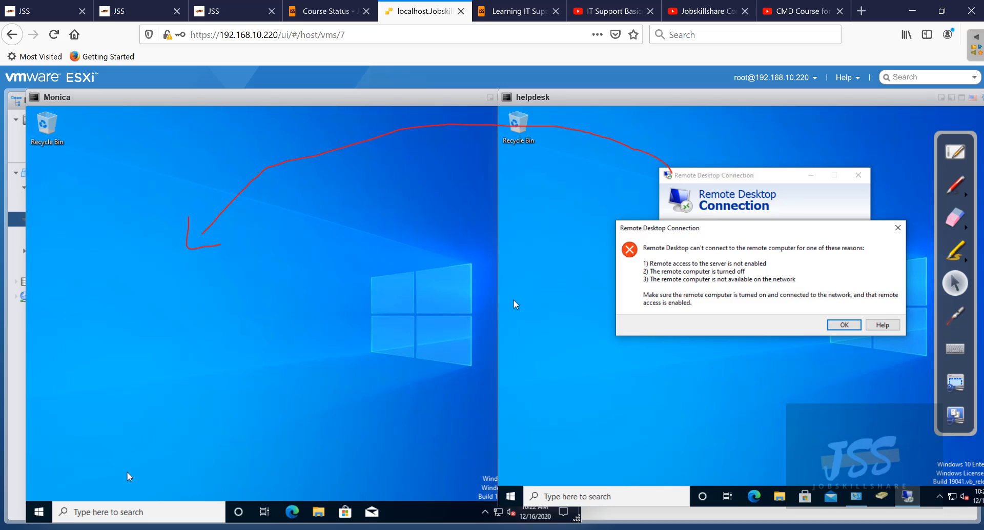
- Open Command Prompt on Monica and run ipconfig to show its IP address
left_click(131, 511)
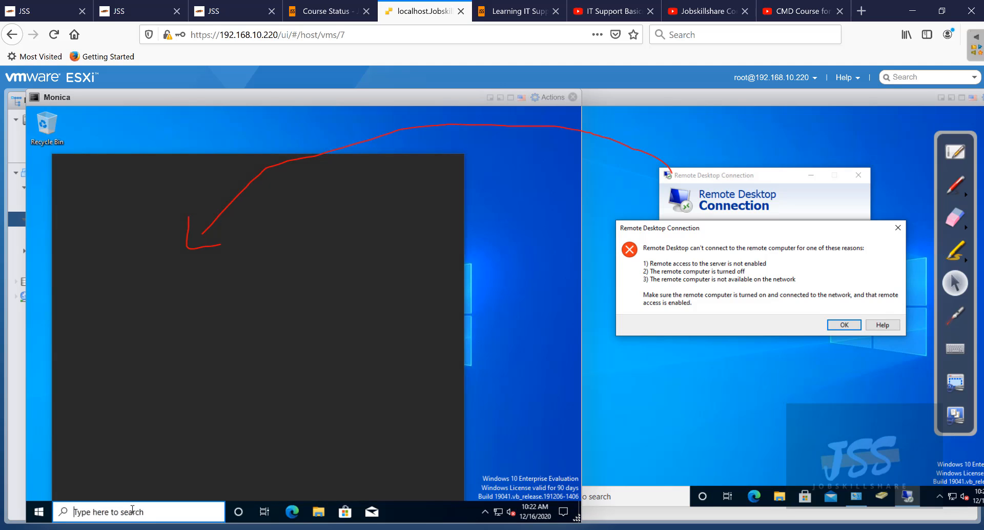
type("cmd")
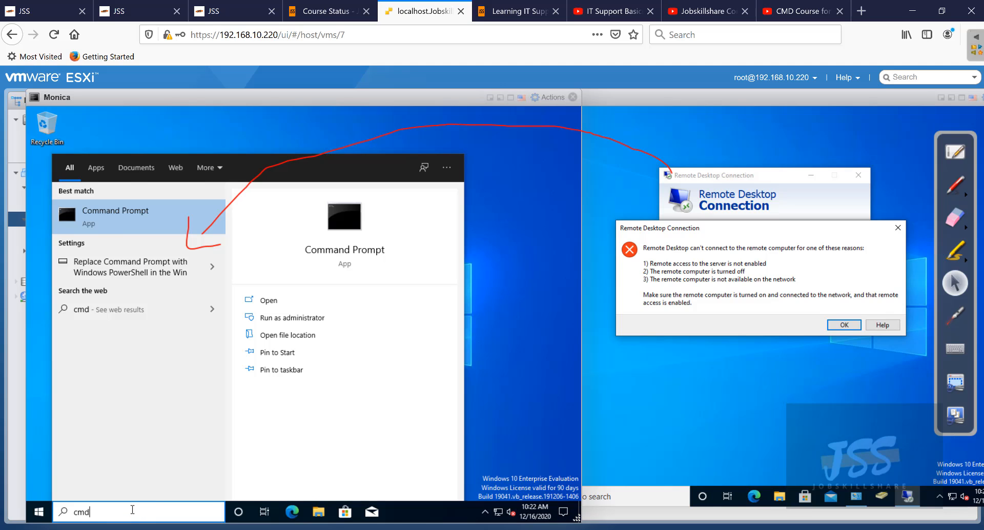
key("Return")
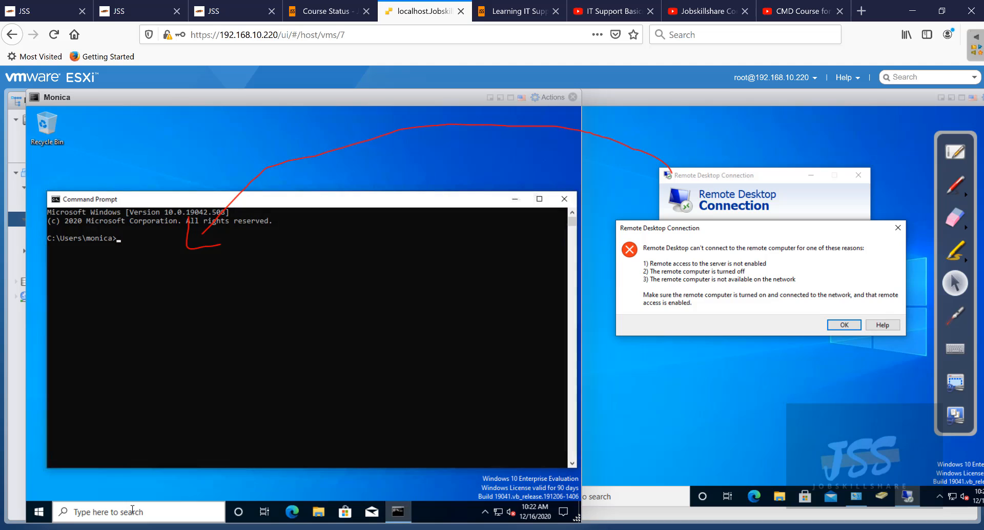
type("ipcnfig")
key("BackSpace")
key("BackSpace")
key("Return")
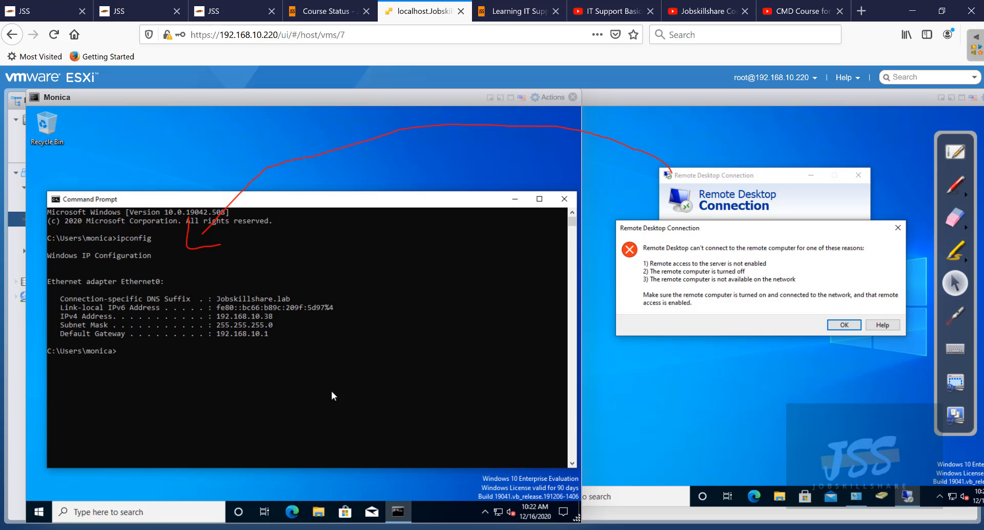
- Highlight Monica's IPv4 address 192.168.10.38 in the ipconfig output
left_click_drag(302, 314, 260, 315)
left_click_drag(226, 319, 214, 322)
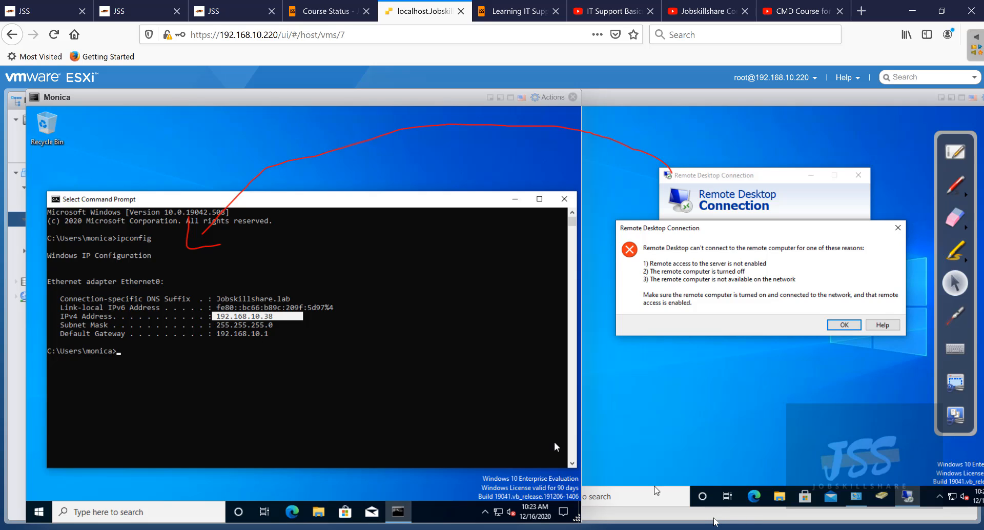
left_click(670, 496)
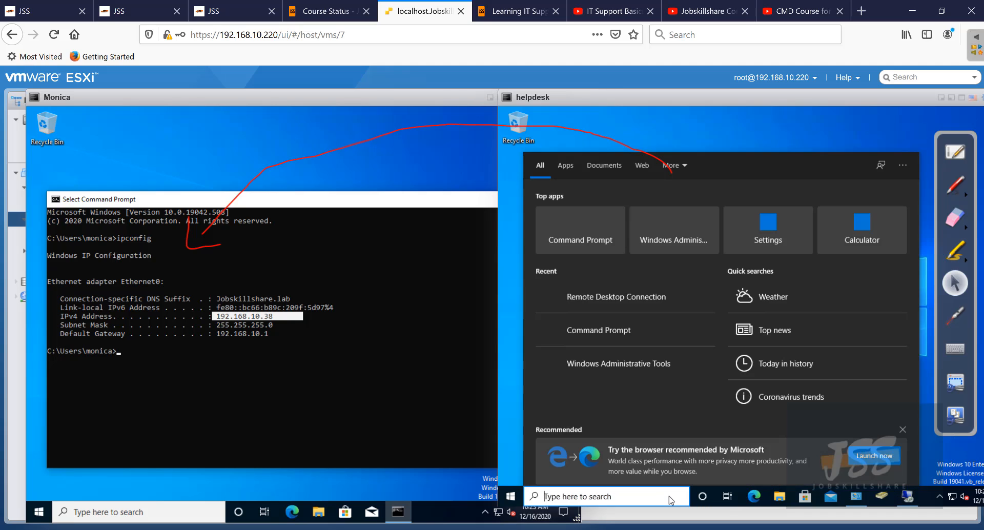
- Open Command Prompt on helpdesk and run ping monica
type("cmd")
key("Return")
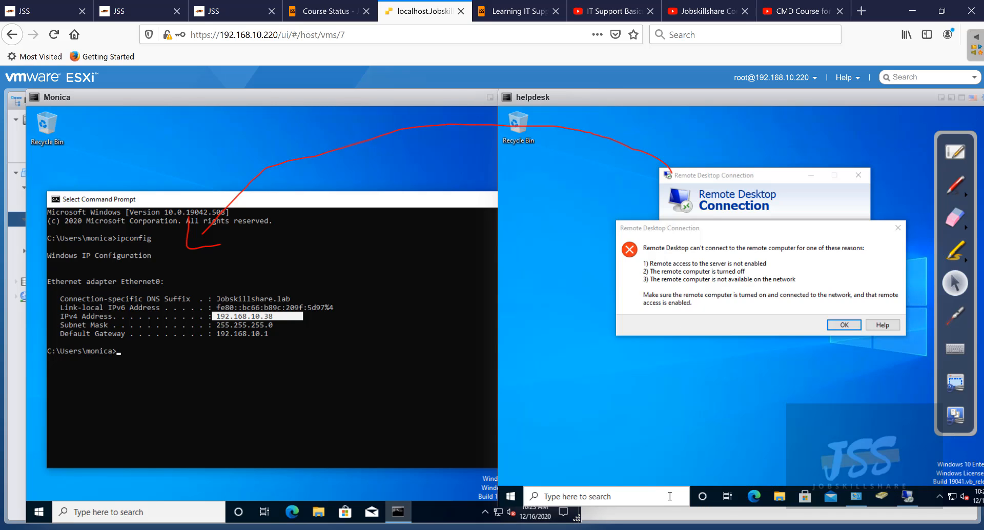
type("pi")
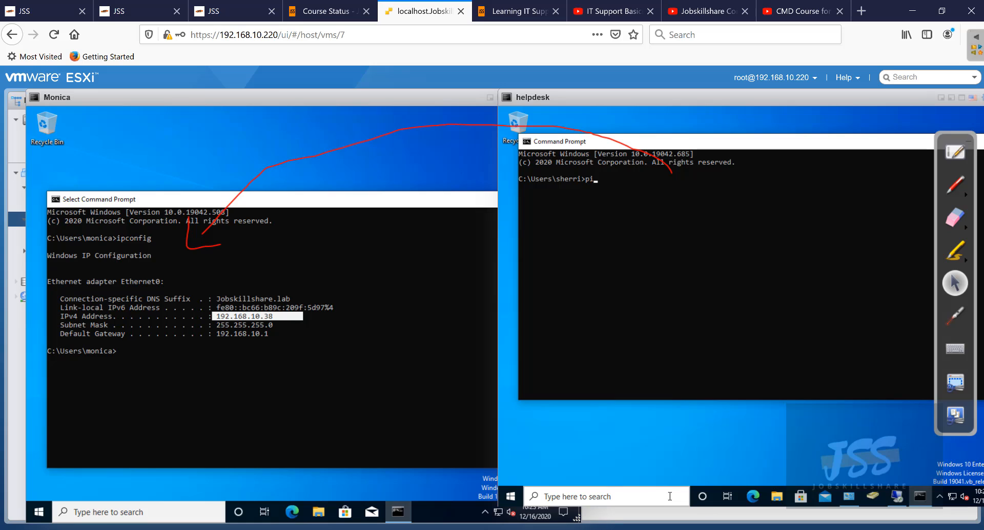
type("ng monica")
key("Return")
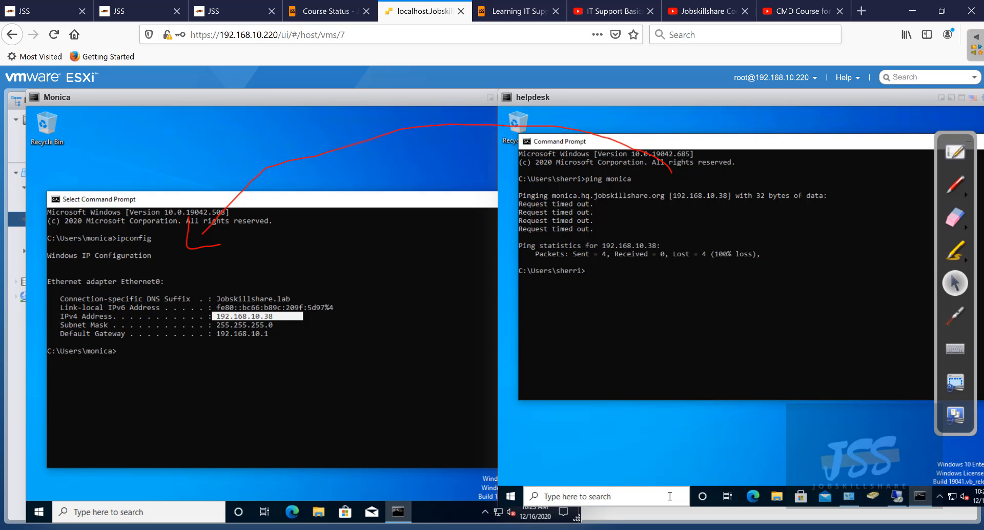
- Ping 192.168.10.39, stop it, then ping 192.168.10.38 instead
type("ping 192.168.10.39")
key("Return")
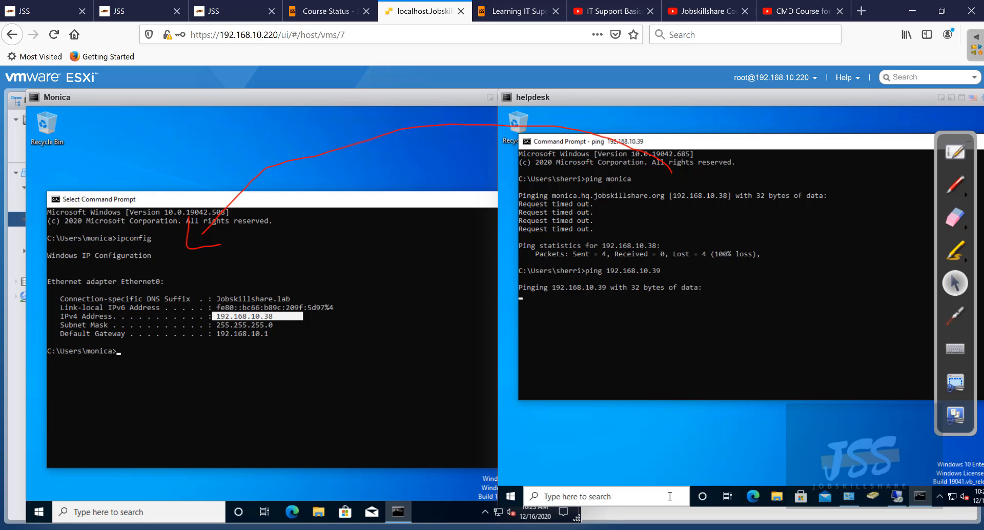
key("ctrl+c")
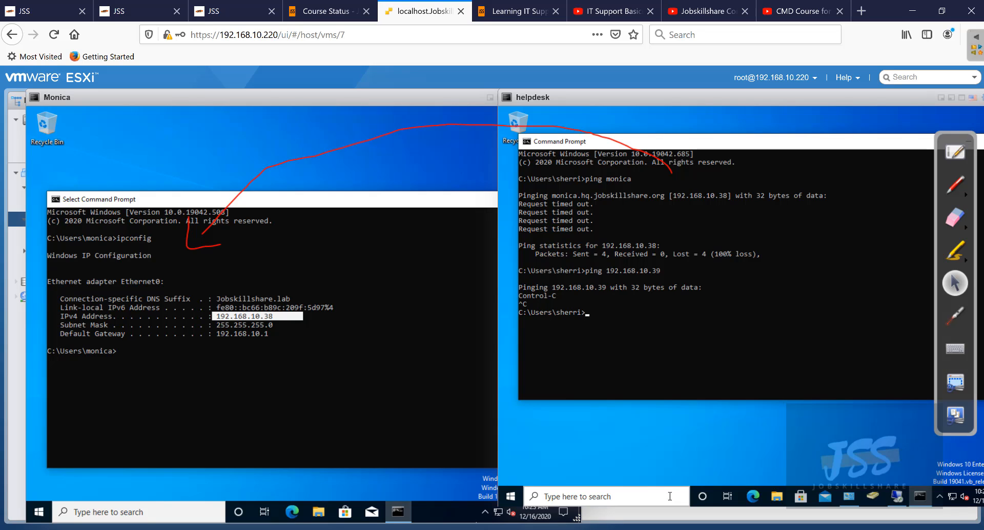
key("Up")
key("BackSpace")
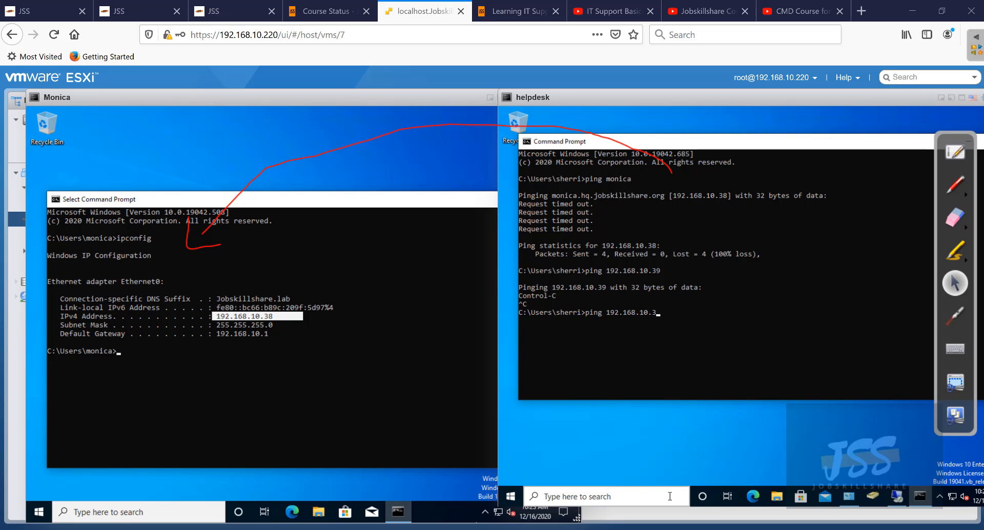
left_click(712, 313)
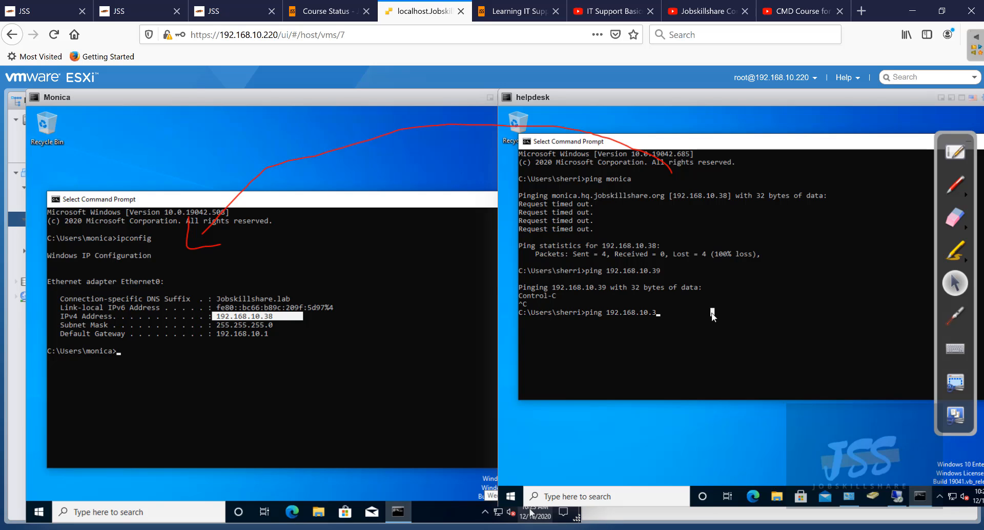
type("8")
key("Return")
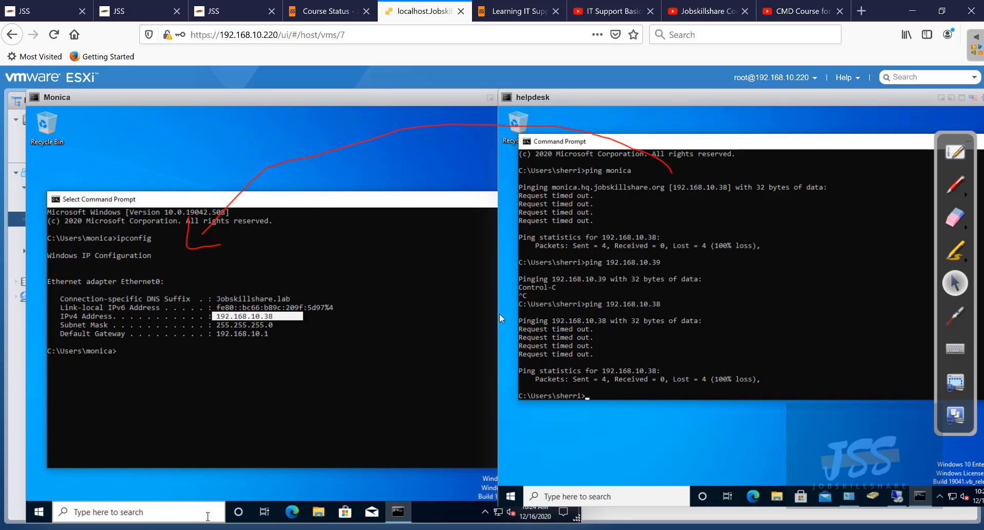
- Open Monica's Windows Defender Firewall on/off settings, authenticating with the administrator user name and password
left_click(207, 512)
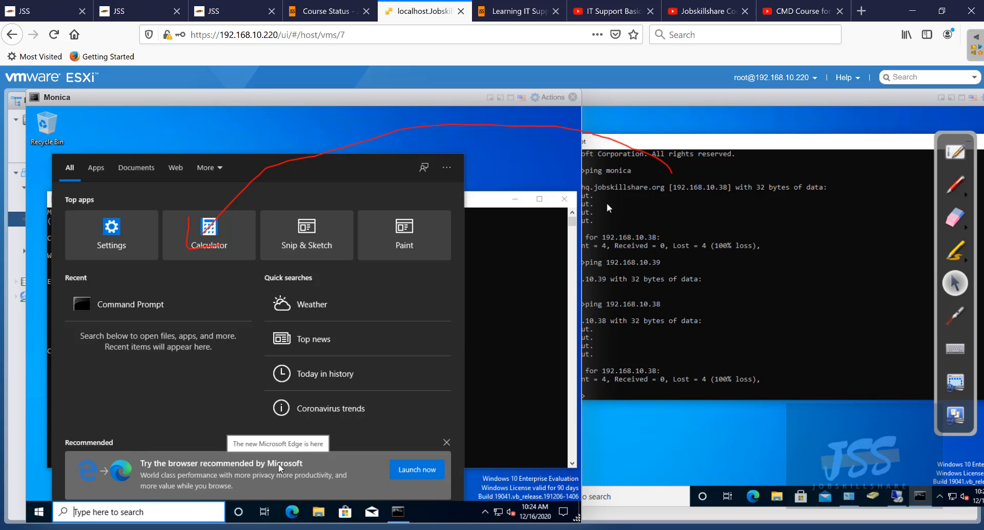
type("firewall")
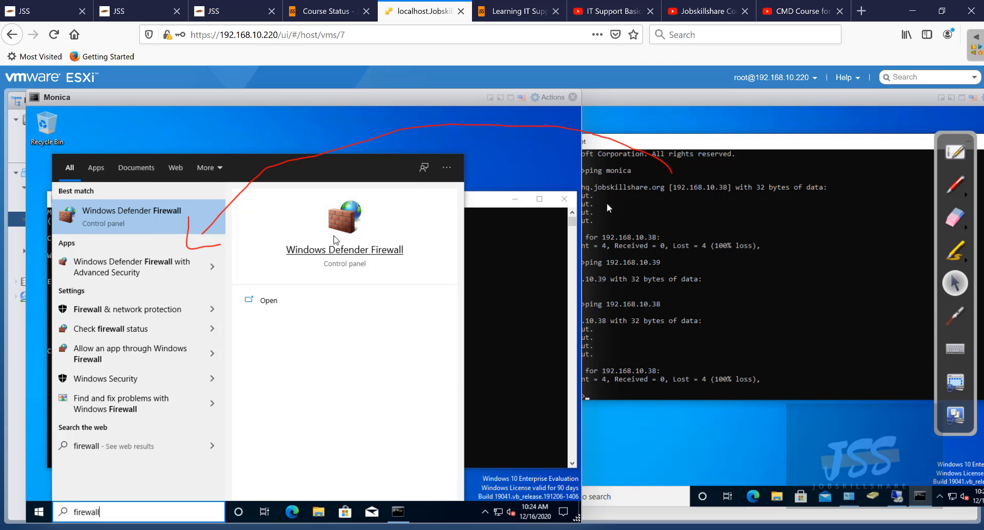
key("Escape")
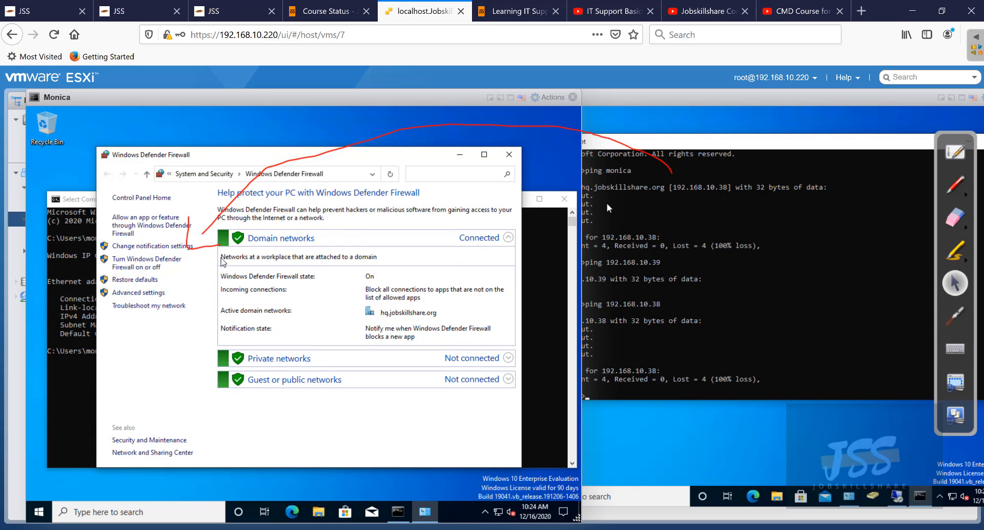
left_click(160, 263)
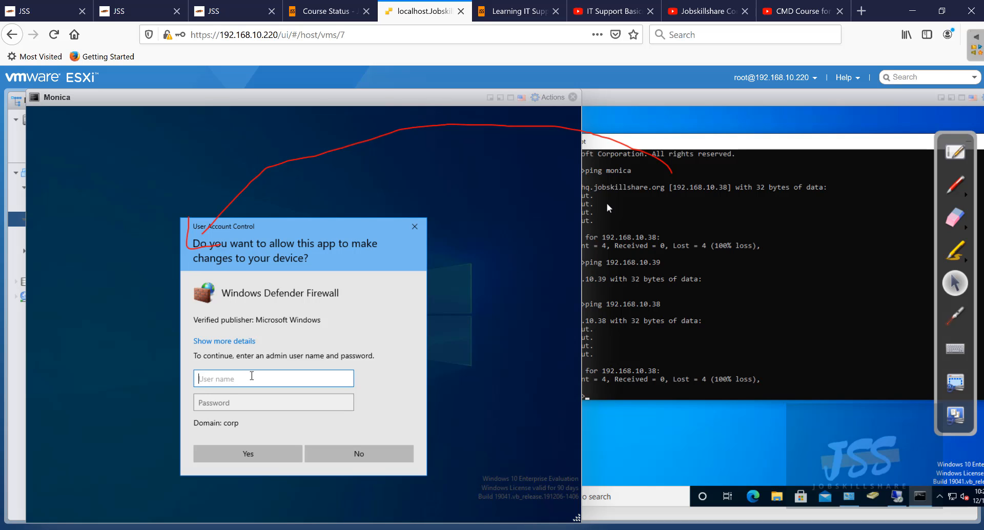
type("helpdesk")
key("Tab")
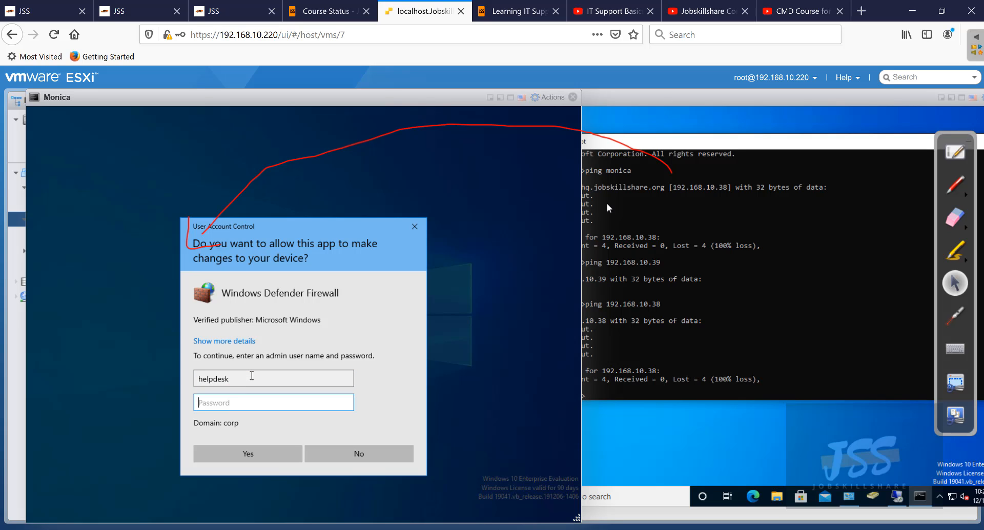
type("P@ssw0rd")
key("Return")
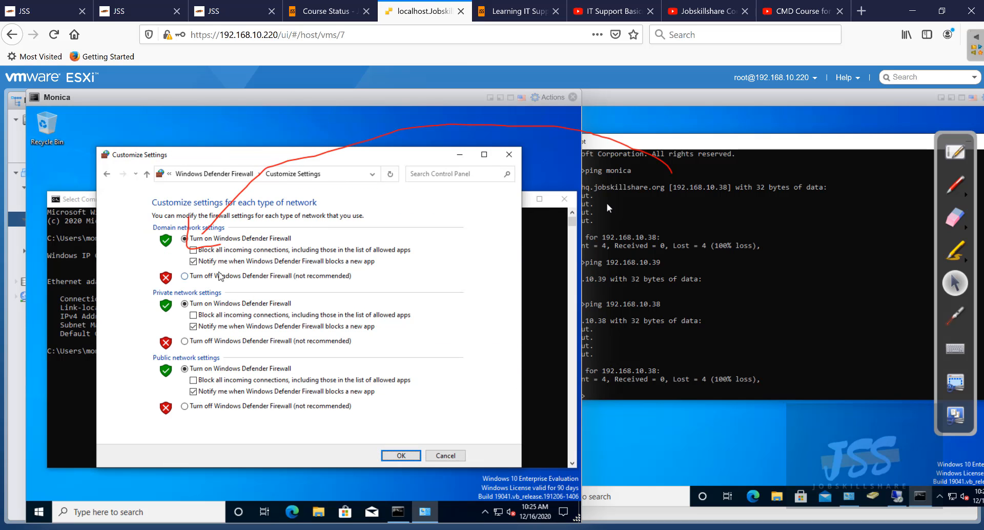
- Turn off the firewall for domain, private and public networks and confirm
left_click(224, 276)
left_click(228, 341)
left_click(237, 405)
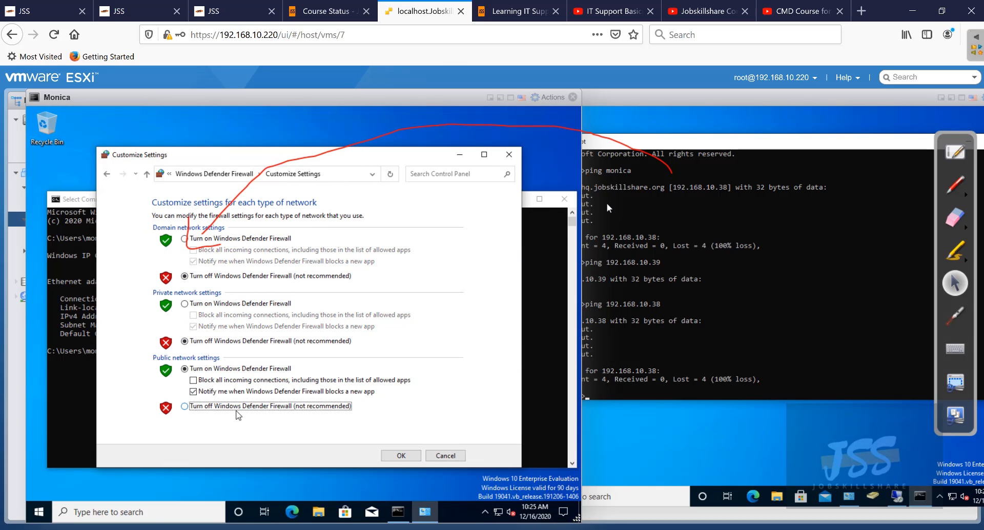
left_click(400, 455)
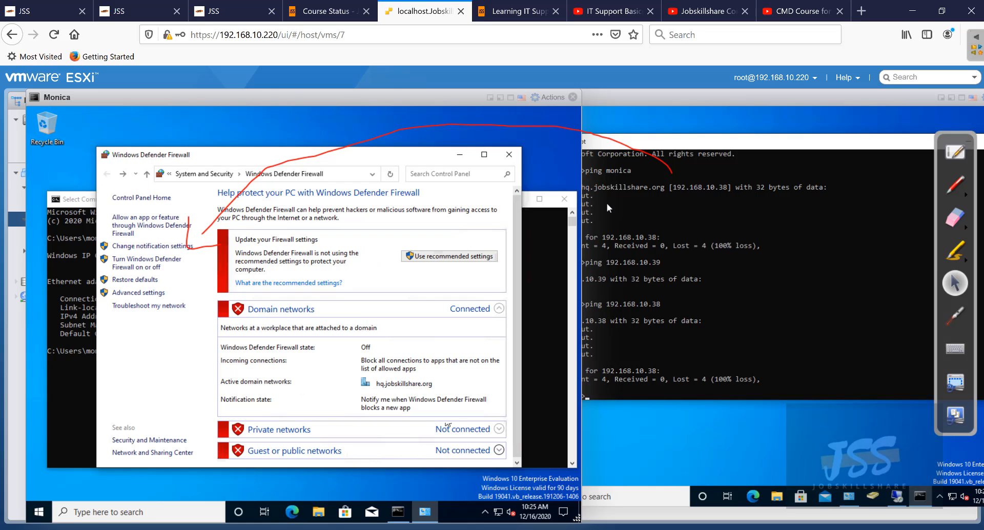
- On helpdesk, rerun ping 192.168.10.38 and then ping monica, both now replying
left_click(625, 399)
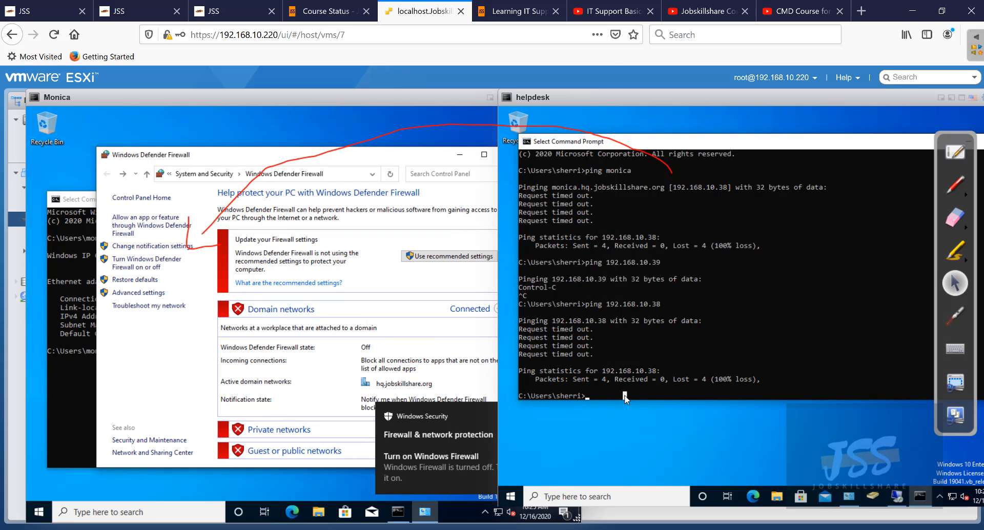
key("Up")
key("Return")
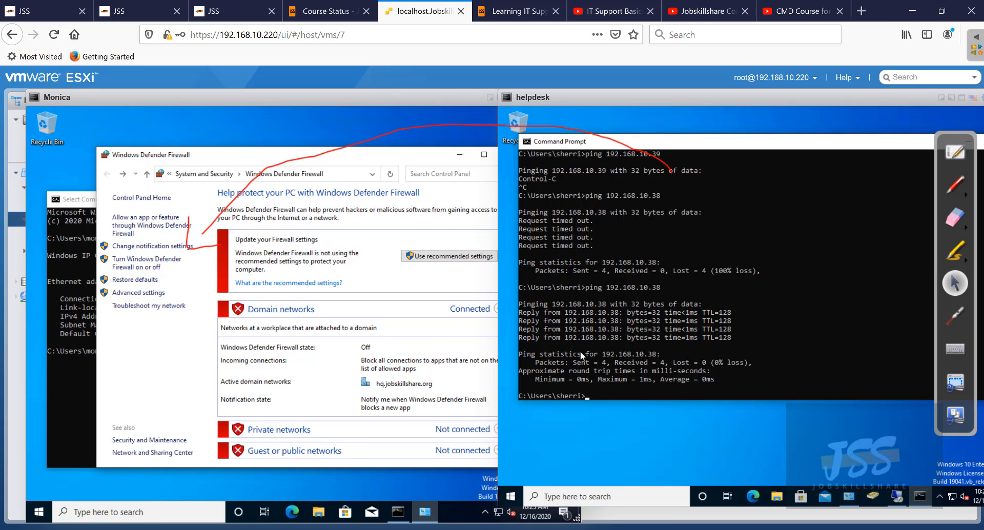
key("Up")
key("BackSpace")
key("BackSpace")
key("BackSpace")
key("BackSpace")
key("BackSpace")
key("BackSpace")
key("BackSpace")
key("BackSpace")
key("BackSpace")
key("BackSpace")
key("BackSpace")
key("BackSpace")
key("BackSpace")
type("monica")
key("Return")
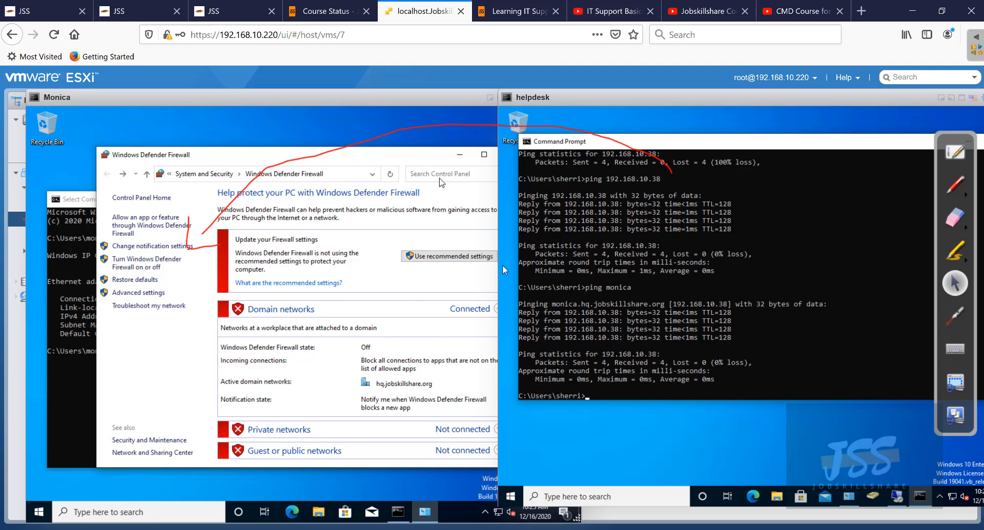
left_click_drag(425, 161, 391, 164)
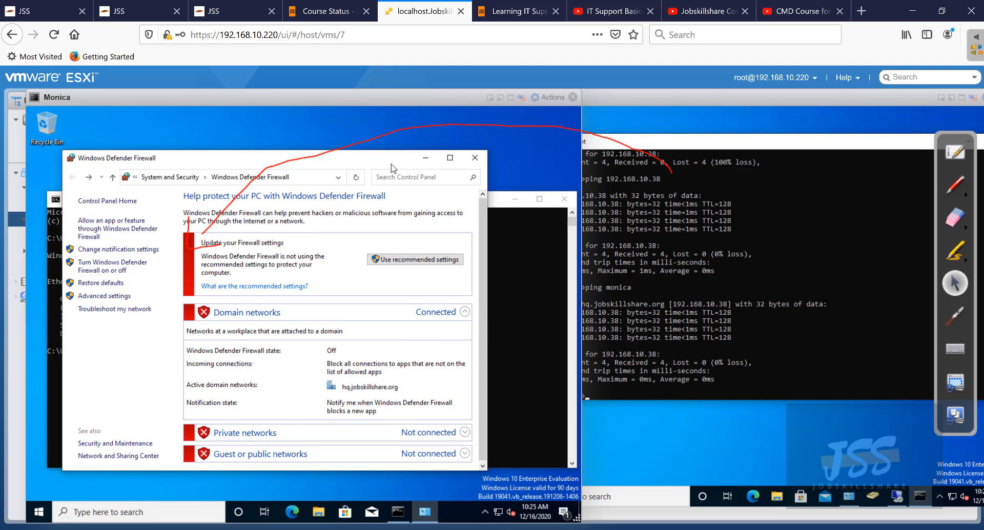
- Close Monica's firewall window and helpdesk's Command Prompt, then retry helpdesk's Remote Desktop connection to monica
left_click(475, 157)
left_click(629, 114)
left_click_drag(645, 137, 502, 180)
left_click(872, 182)
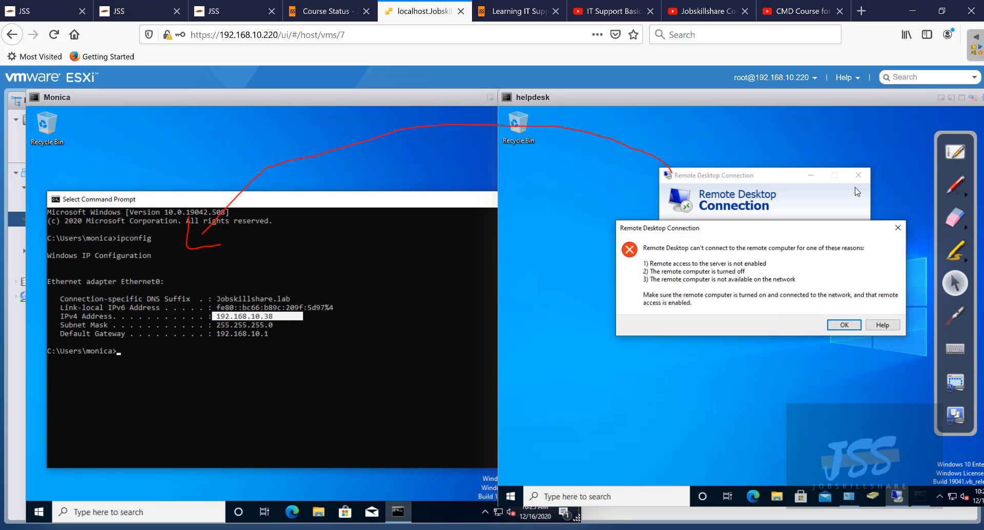
left_click(853, 326)
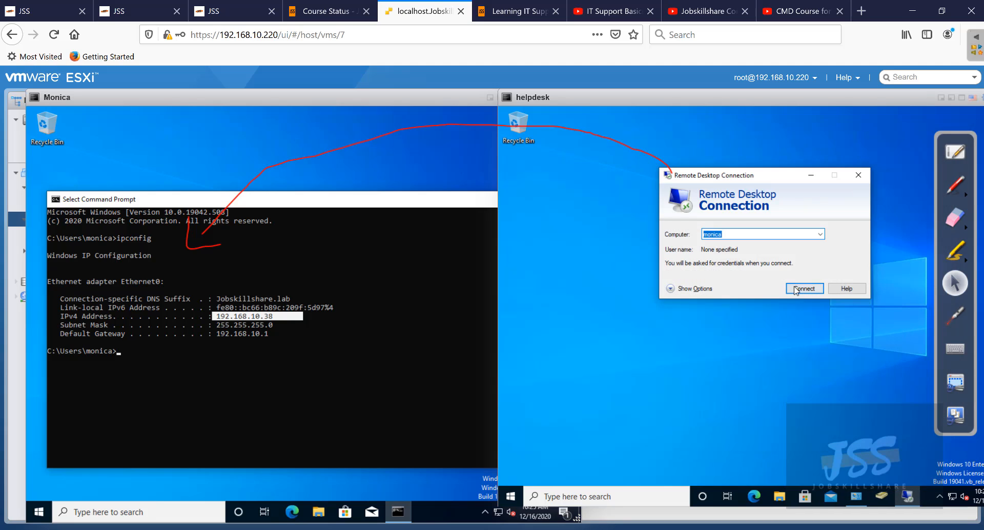
left_click(797, 288)
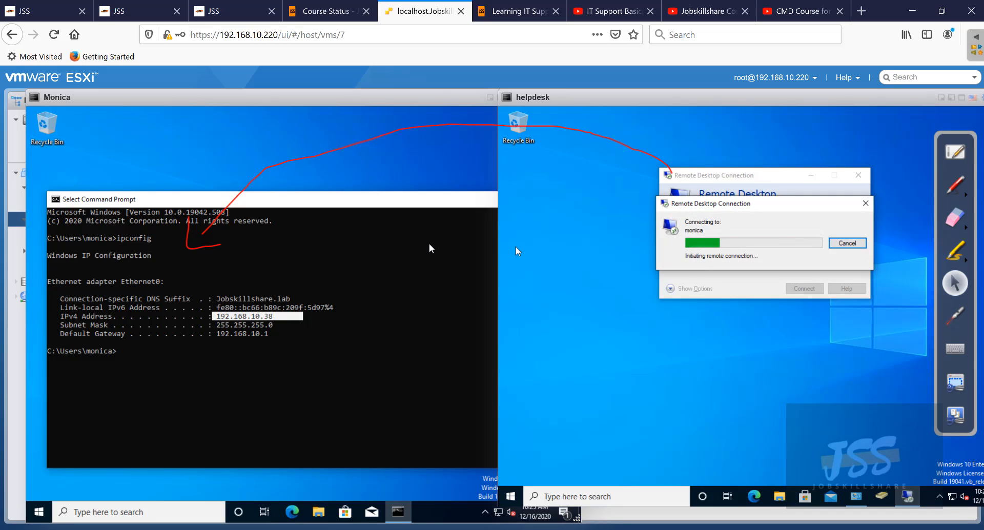
- Close Monica's Command Prompt and start a Windows search on Monica
left_click(355, 205)
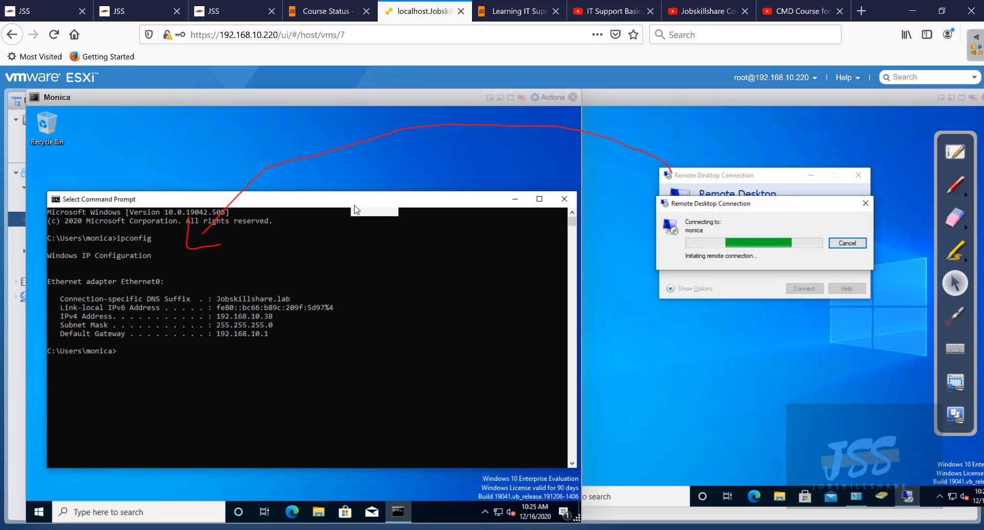
left_click(564, 199)
left_click(617, 190)
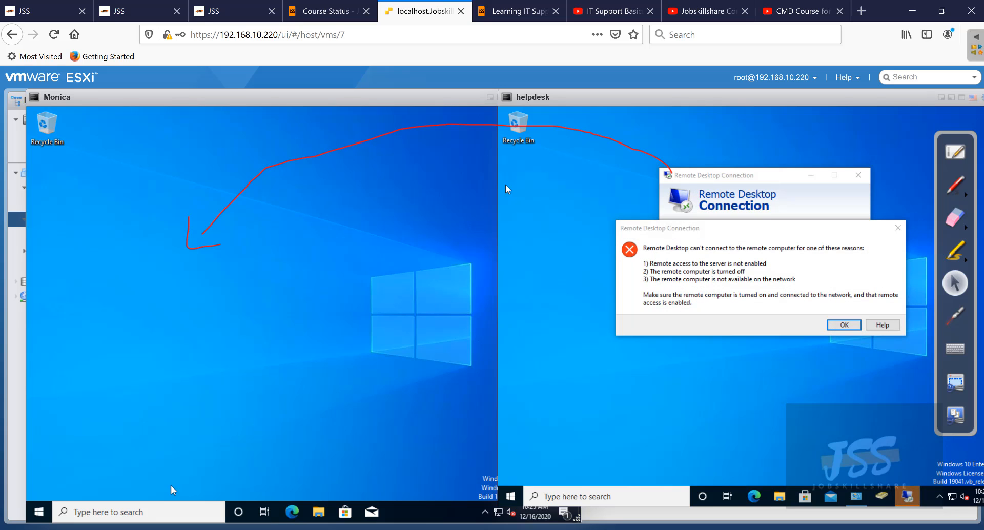
left_click(173, 507)
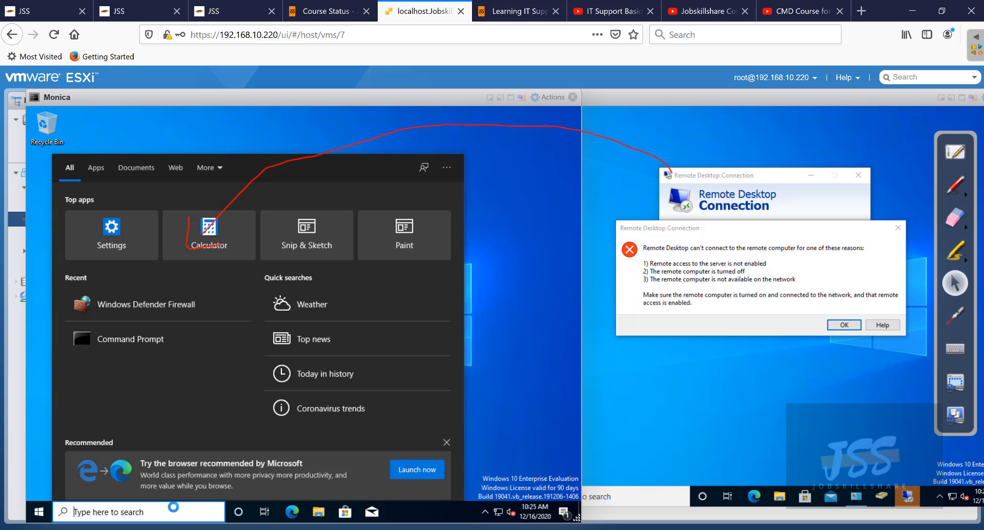
- Open Monica's advanced system properties from System settings, entering administrator credentials
right_click(50, 510)
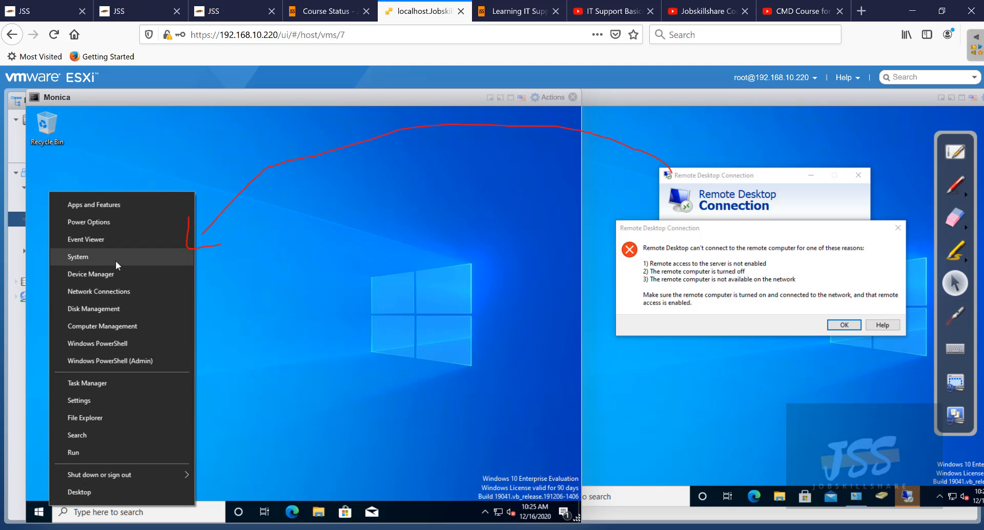
left_click(115, 260)
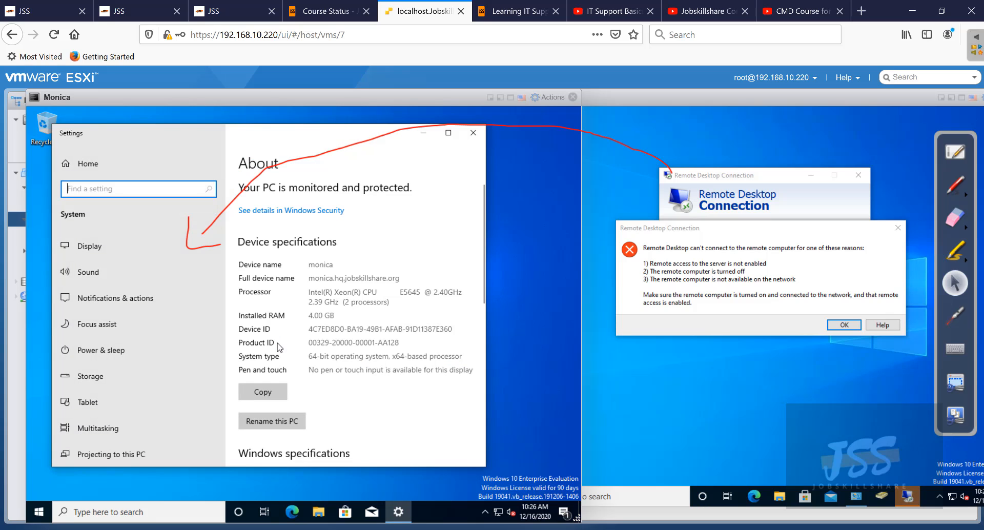
scroll(277, 346, "down", 5)
scroll(277, 347, "down", 5)
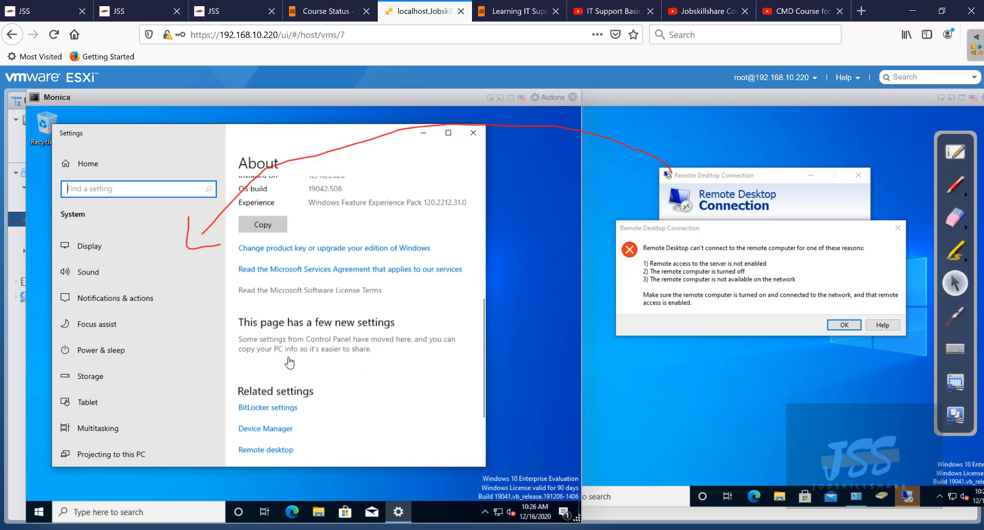
left_click(263, 376)
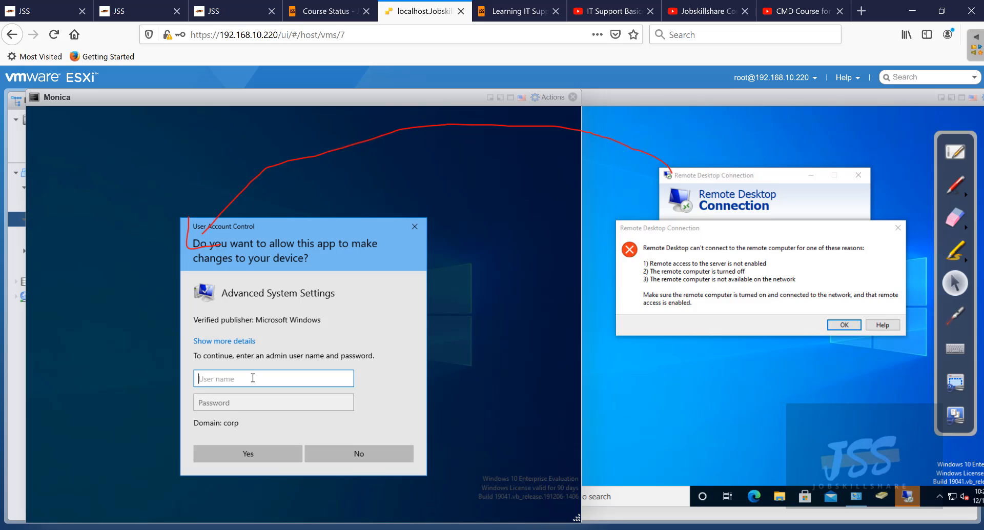
type("helkpde")
key("BackSpace")
key("BackSpace")
key("BackSpace")
key("Tab")
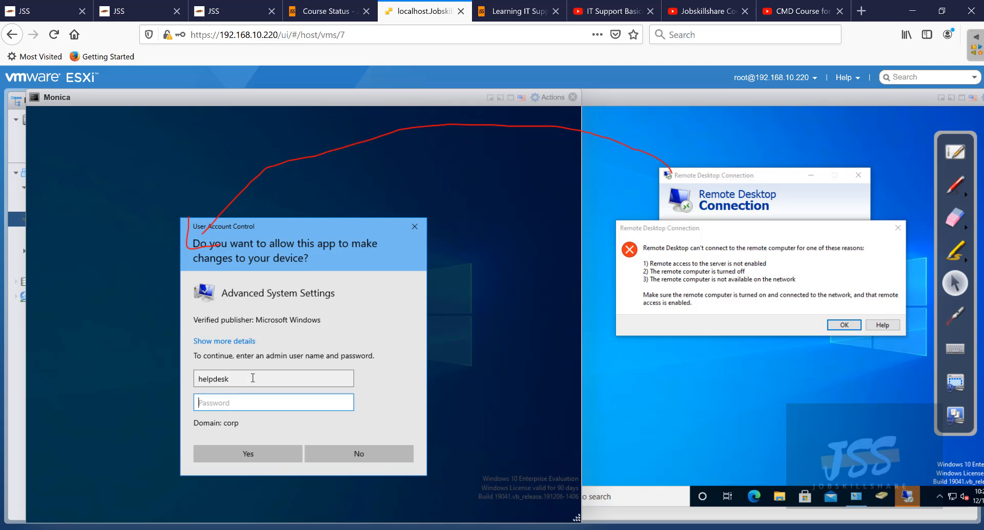
type("P")
key("Return")
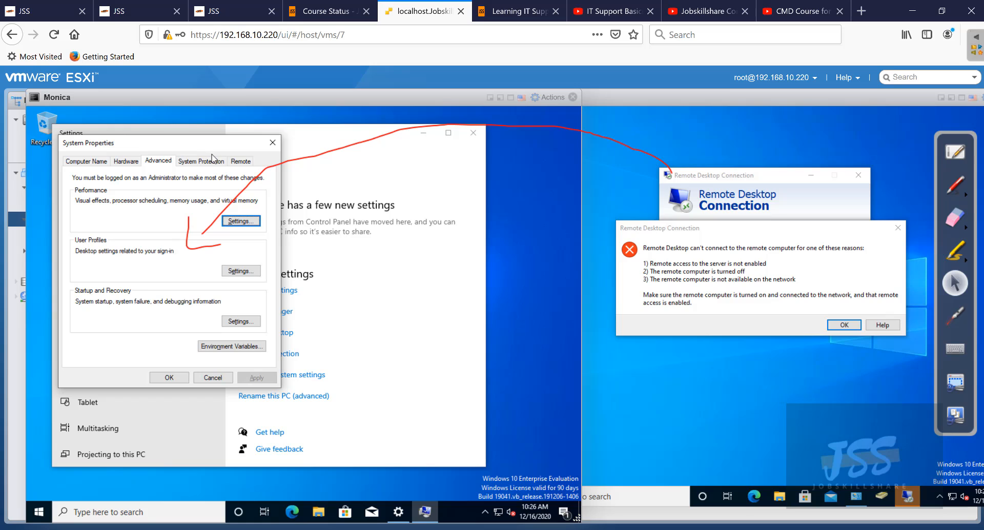
- On the Remote tab, allow remote connections to Monica and apply the change
left_click(235, 160)
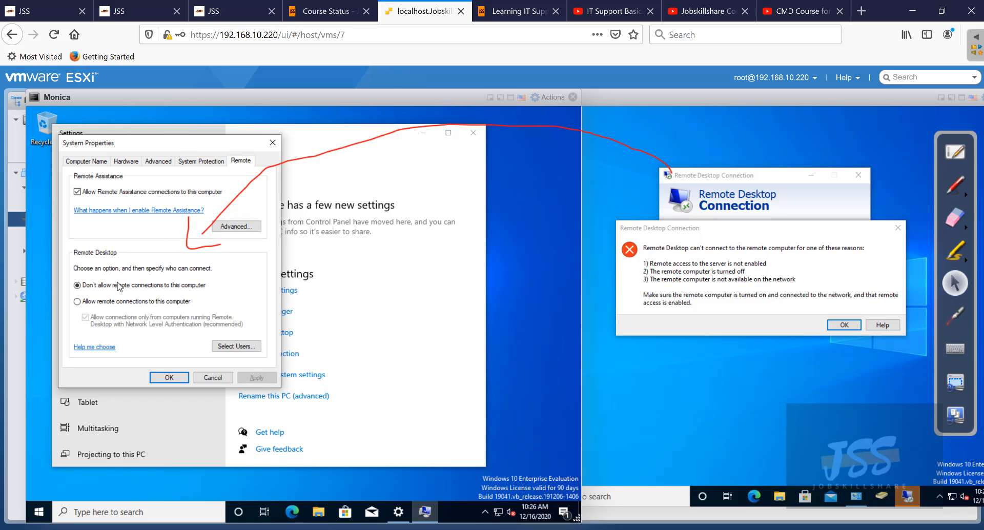
left_click(153, 301)
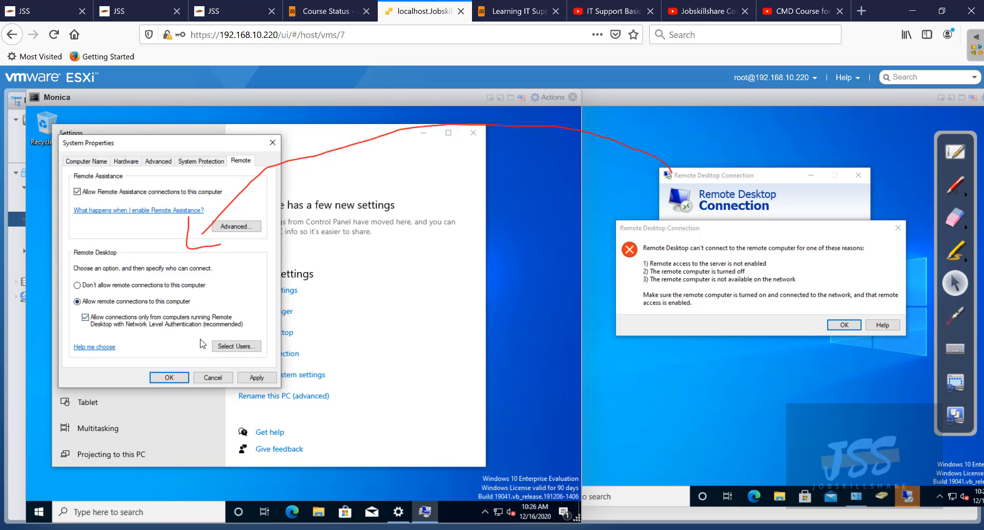
left_click(253, 378)
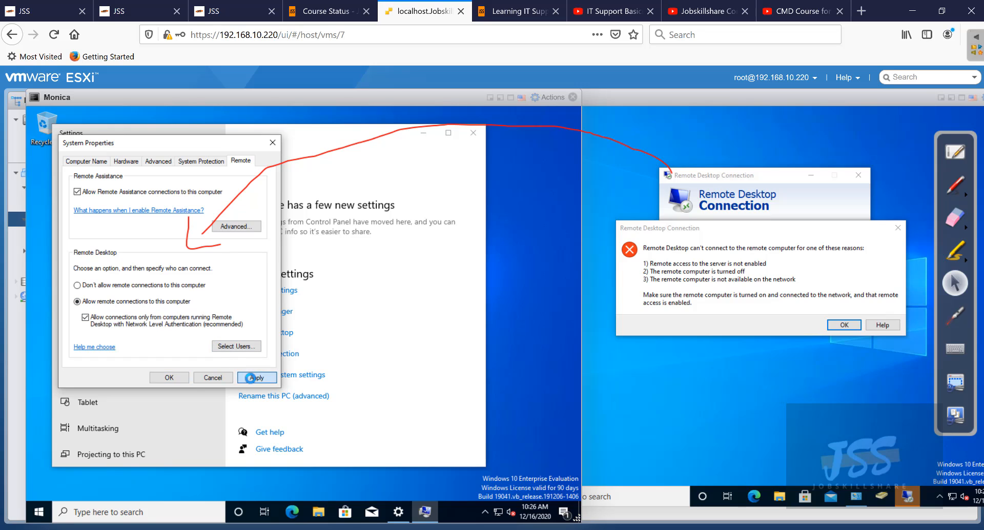
left_click(168, 377)
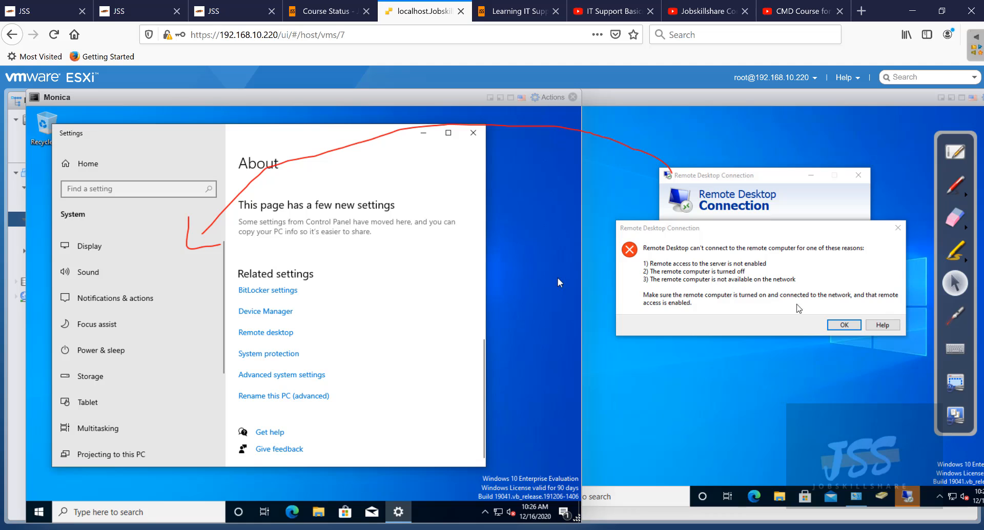
left_click(837, 333)
- Dismiss helpdesk's error and reconnect to monica; cancel Monica's Remote desktop settings admin prompt
left_click(838, 331)
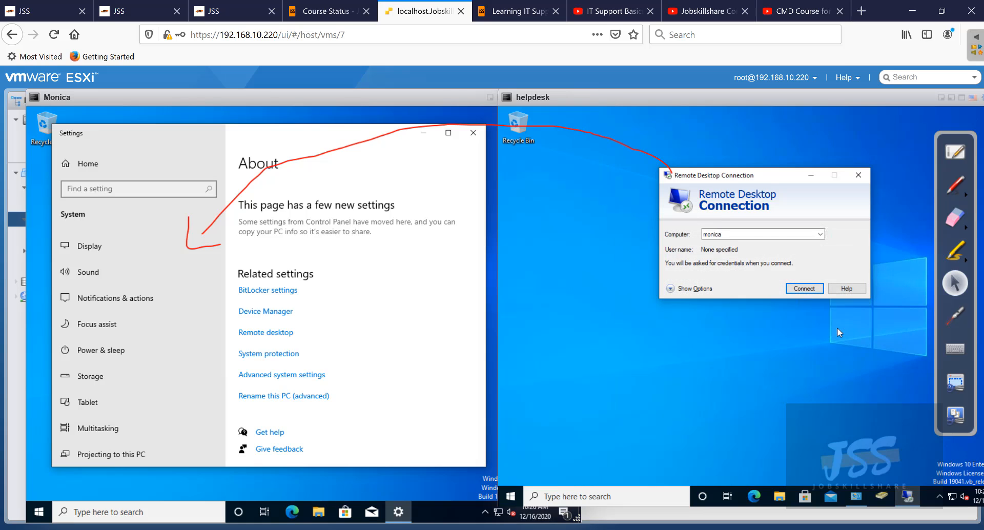
left_click(811, 290)
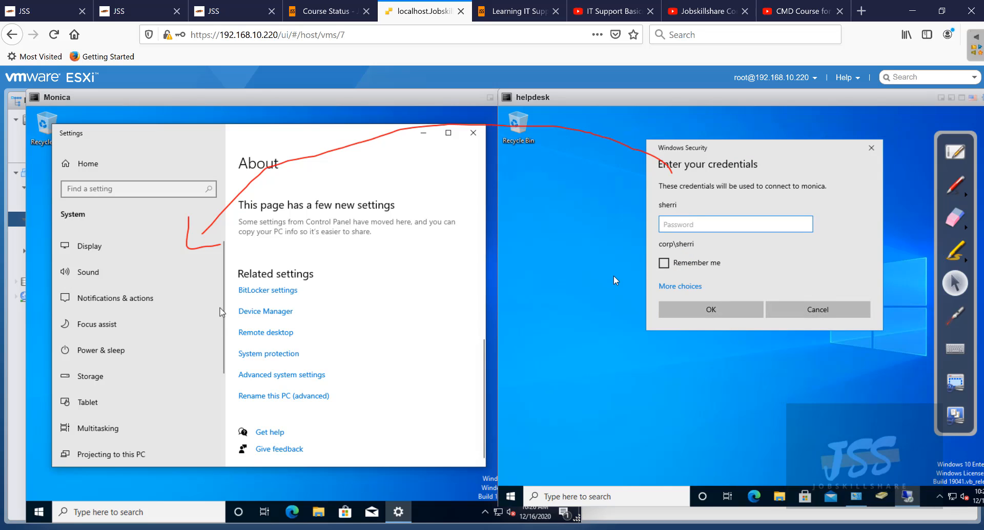
left_click(295, 398)
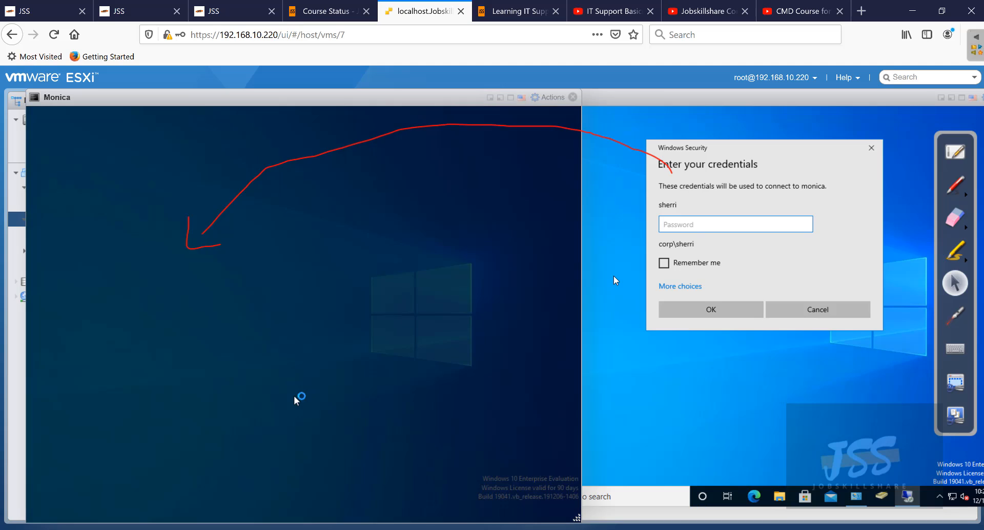
left_click(415, 226)
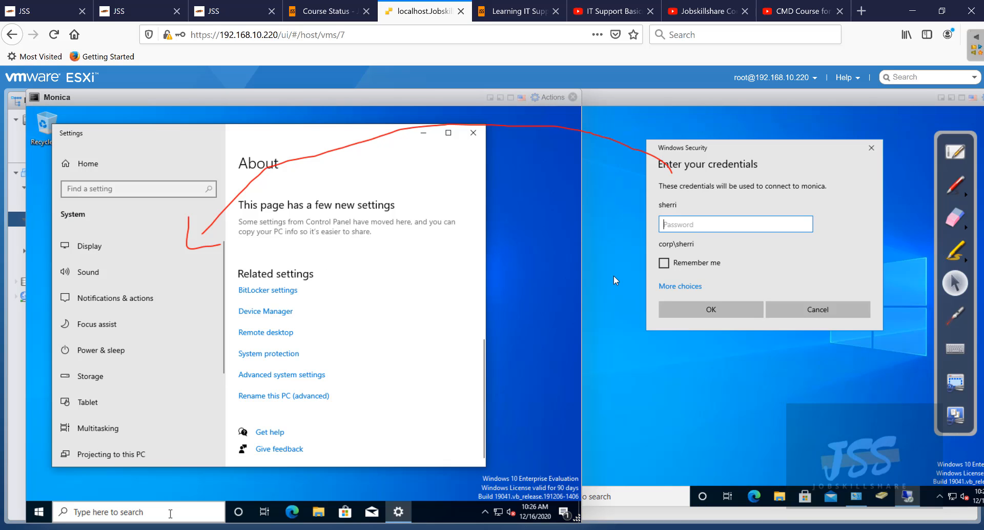
- Check that Monica's Remote desktop settings show Enable Remote Desktop On, then close Settings
left_click(167, 515)
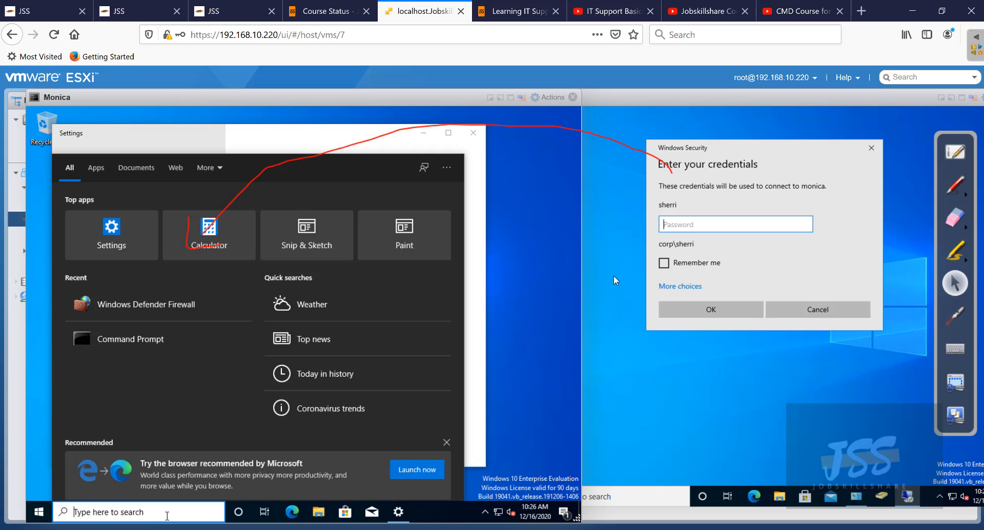
type("remote")
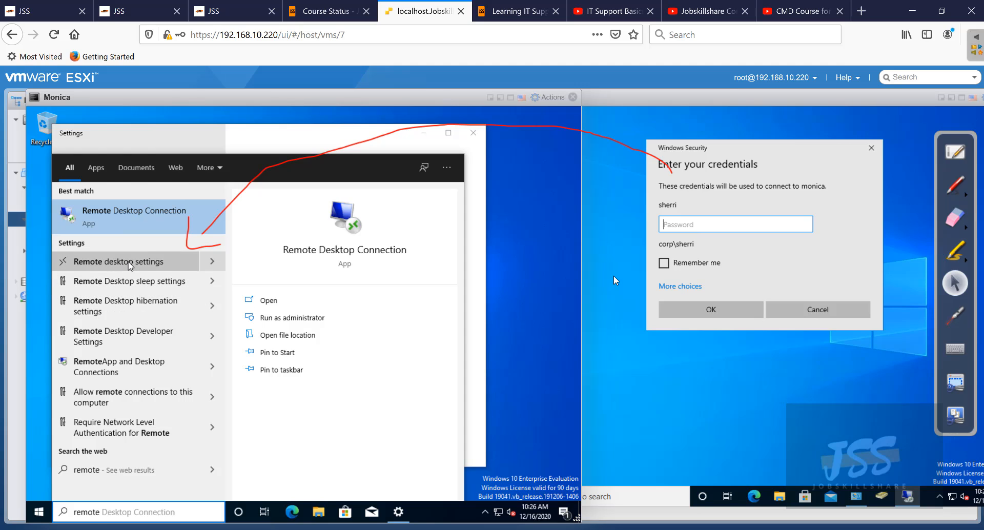
left_click(112, 267)
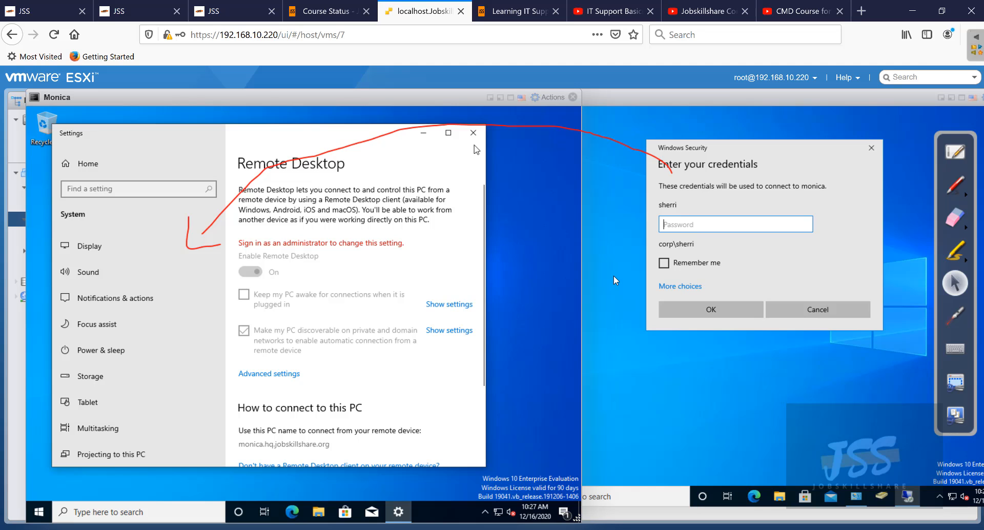
left_click(475, 141)
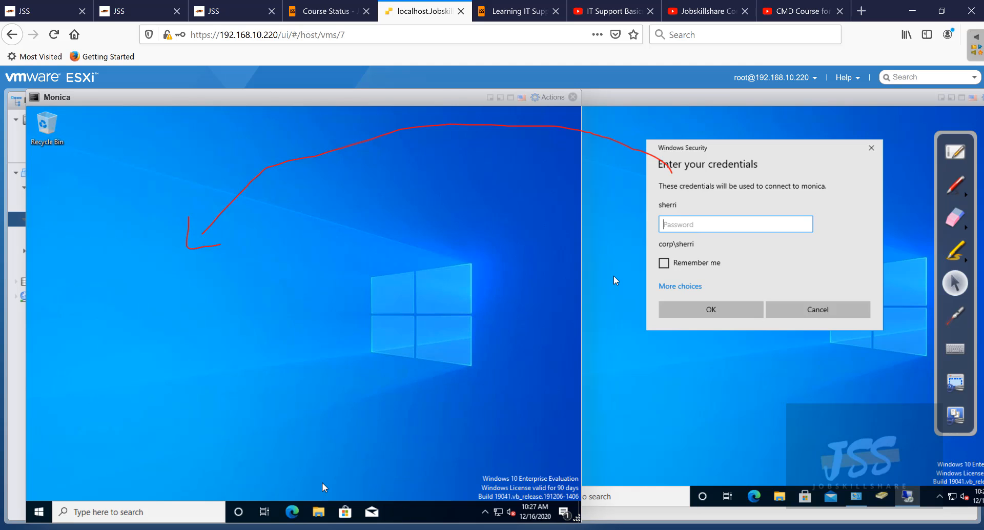
- Reach Monica's Windows Defender Firewall on/off settings, authorizing with the admin username and password
left_click(208, 507)
type("fire")
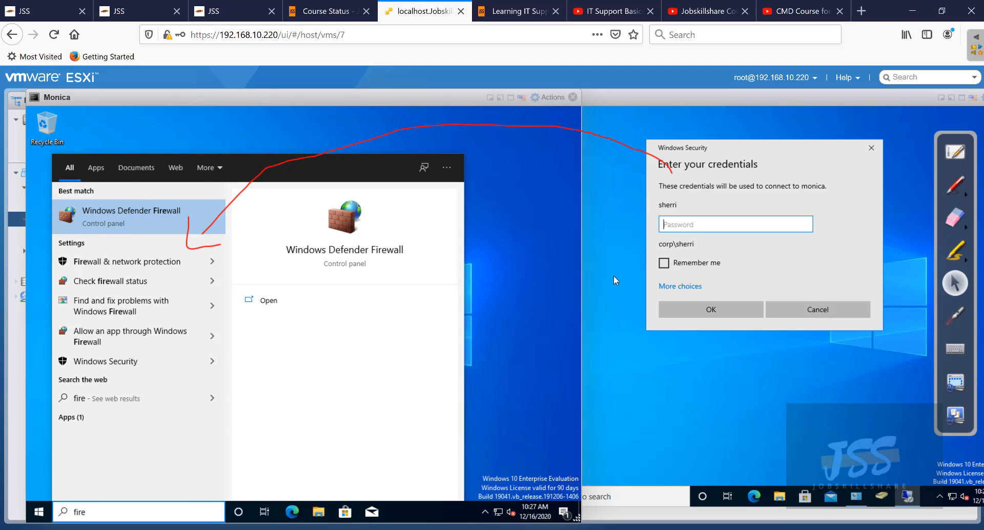
left_click(155, 224)
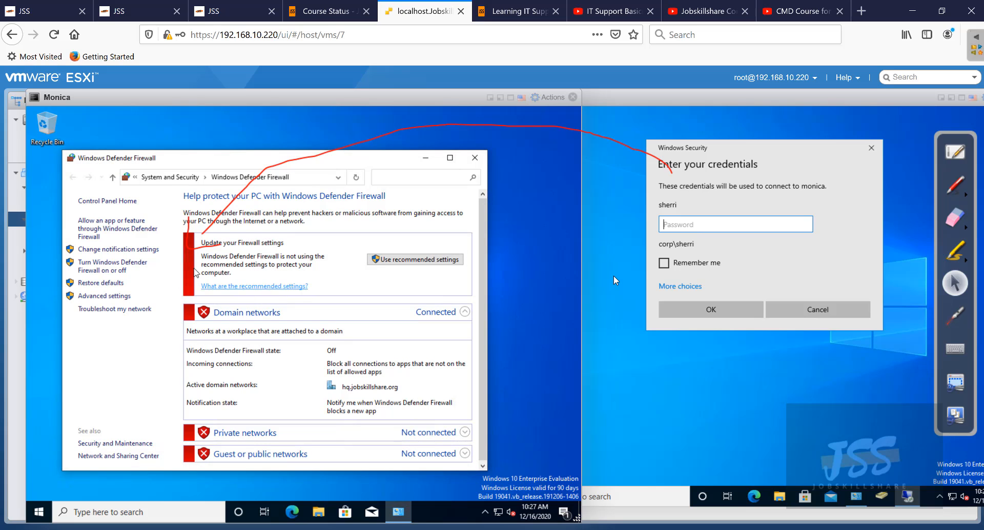
left_click(120, 267)
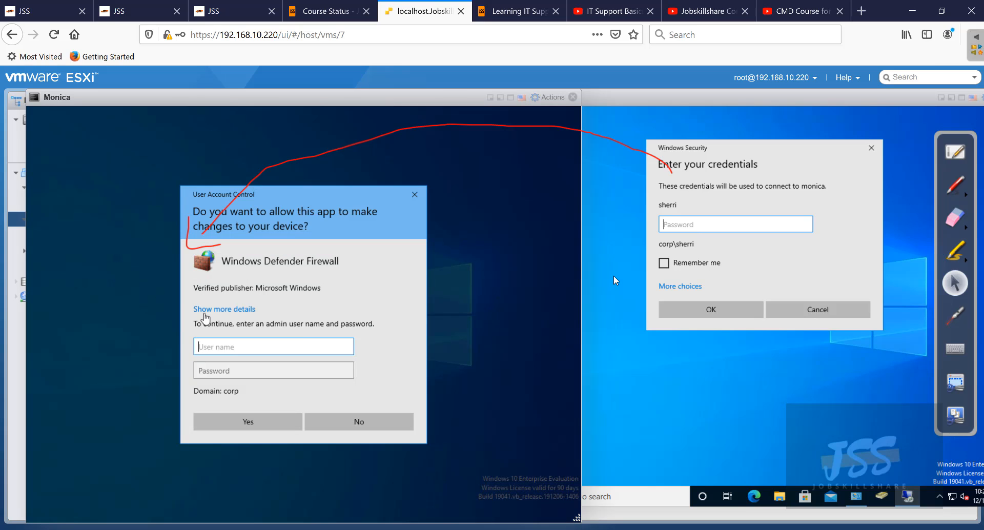
type("helpdesk")
key("Tab")
type("••")
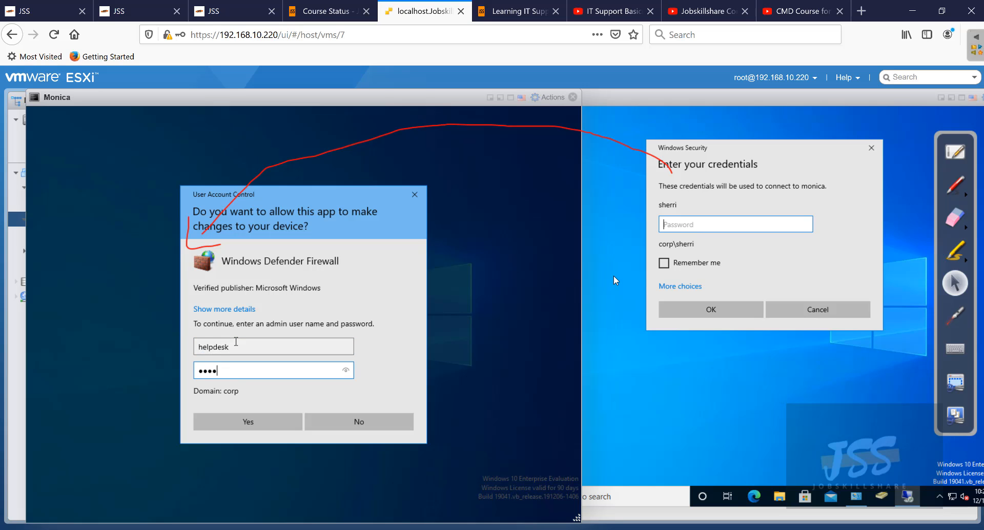
key("Return")
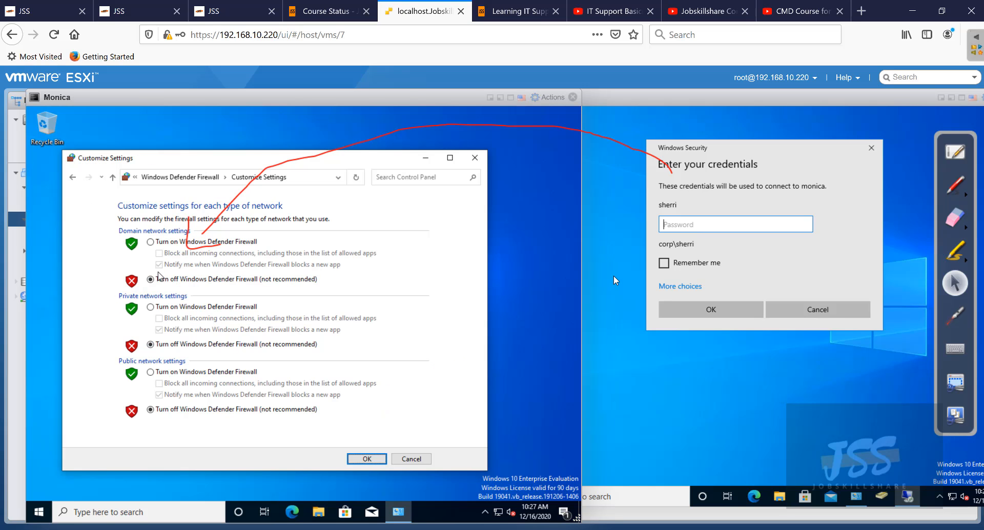
- Turn the firewall on for domain, private and public networks, then reconnect helpdesk to monica
left_click(160, 244)
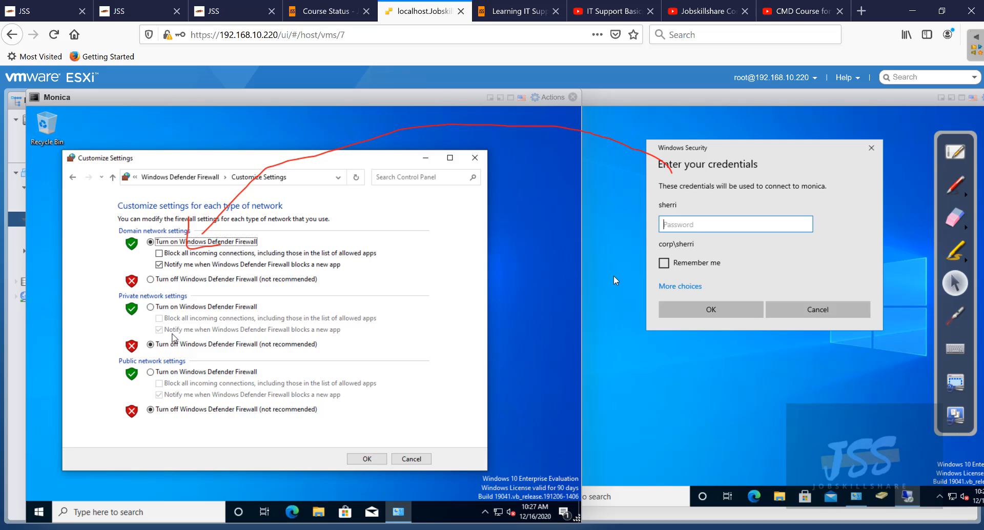
left_click(166, 308)
left_click(174, 372)
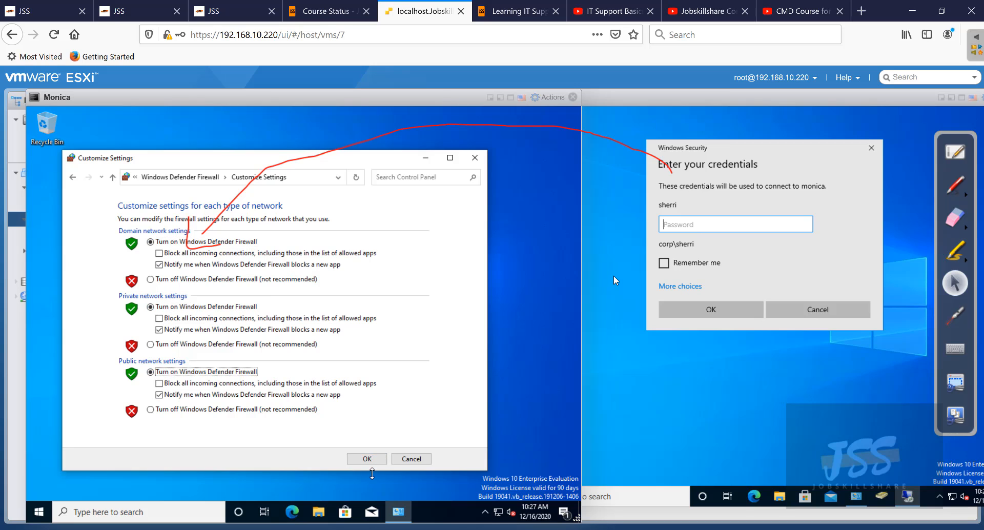
left_click(378, 460)
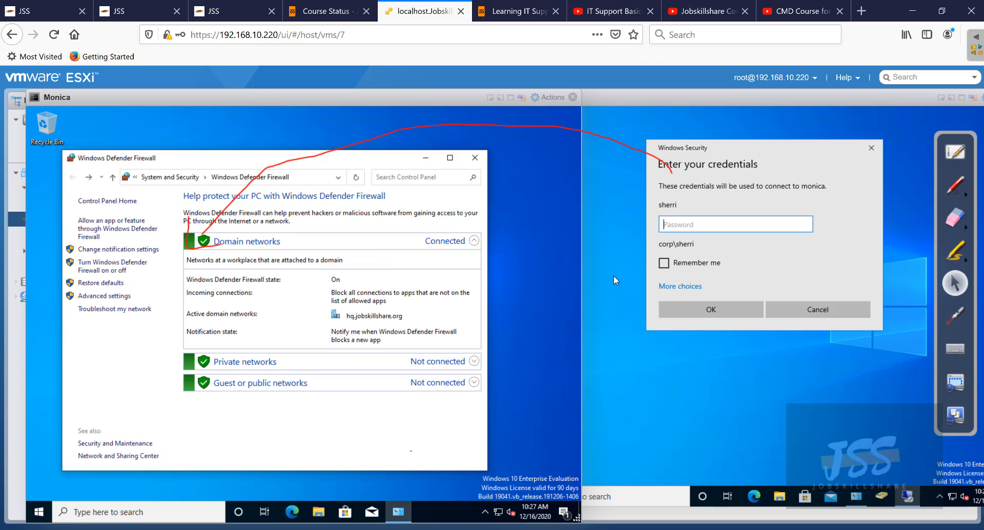
left_click(818, 310)
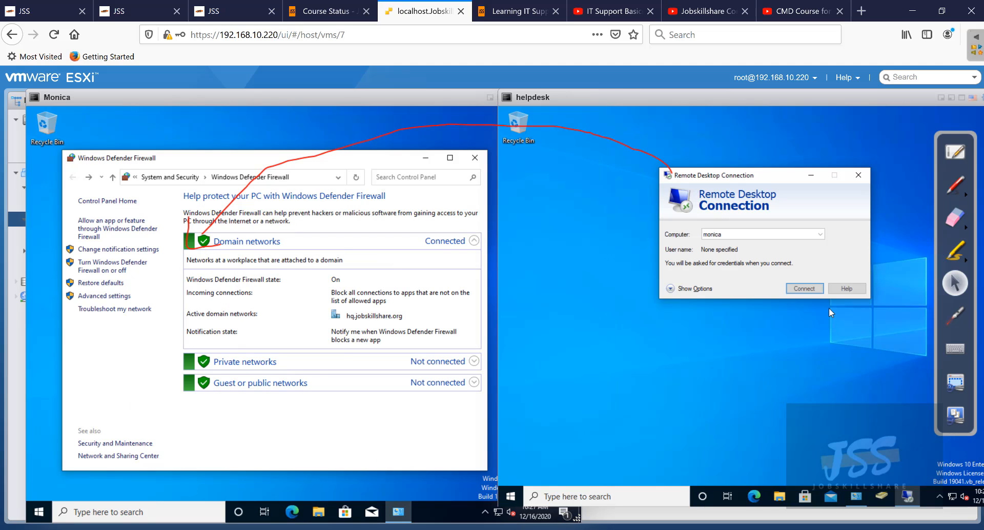
left_click(799, 288)
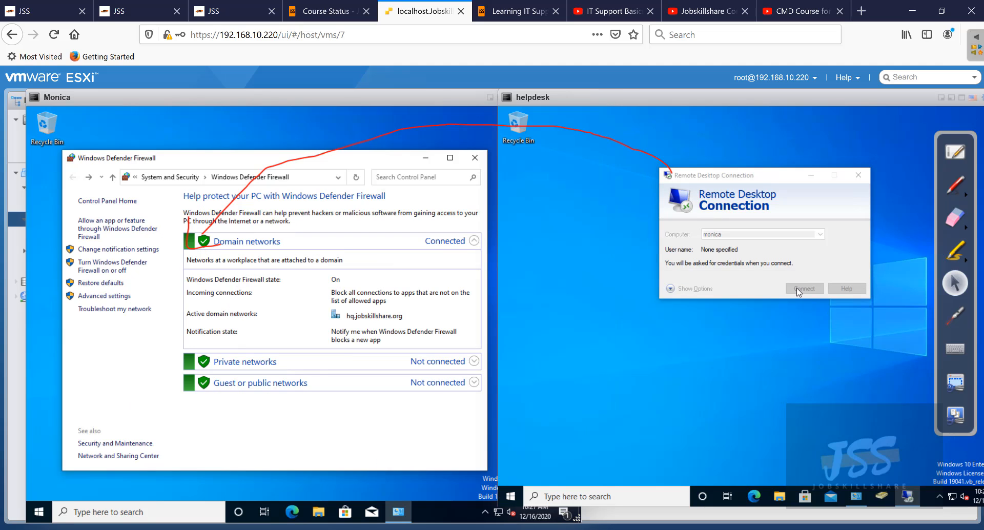
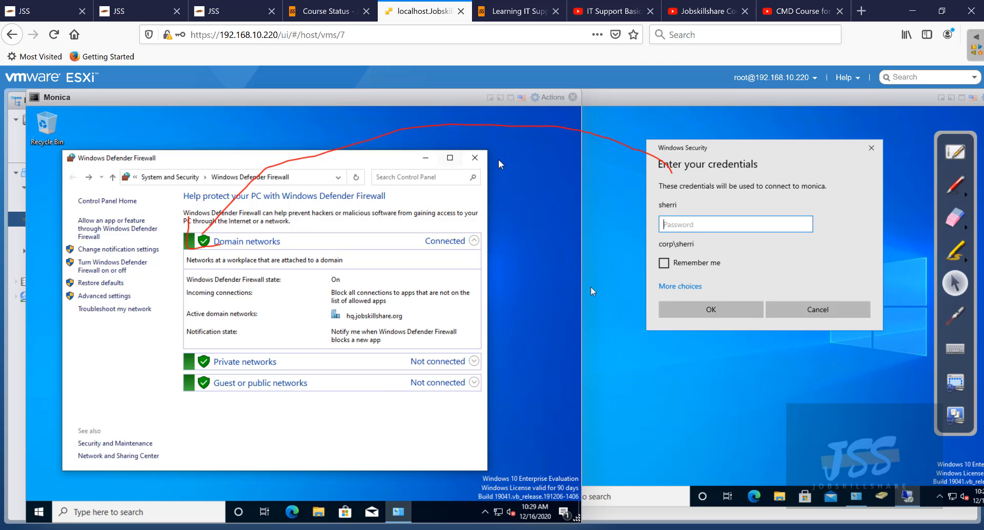
- Close Monica's firewall window, cancel the helpdesk credentials prompt, and reconnect to monica
left_click(480, 164)
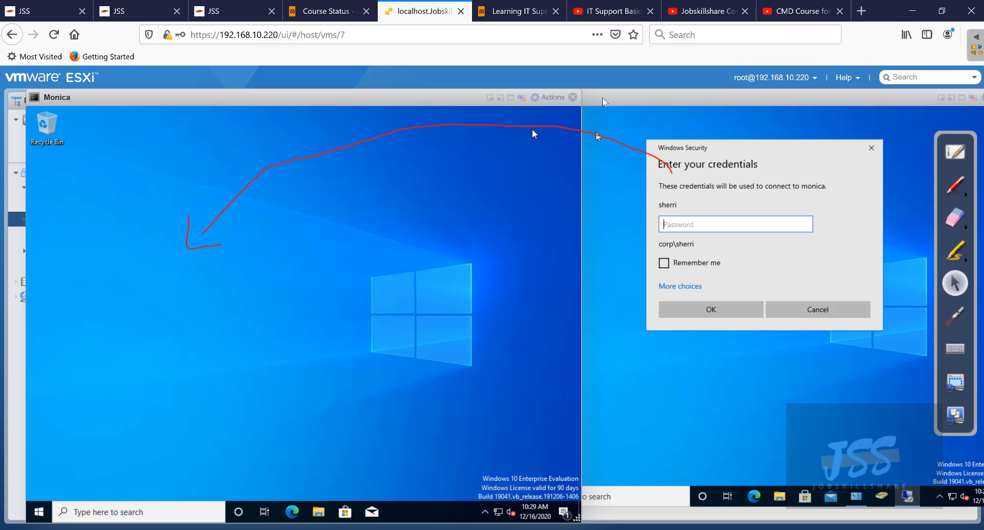
left_click(600, 99)
left_click_drag(597, 96, 572, 91)
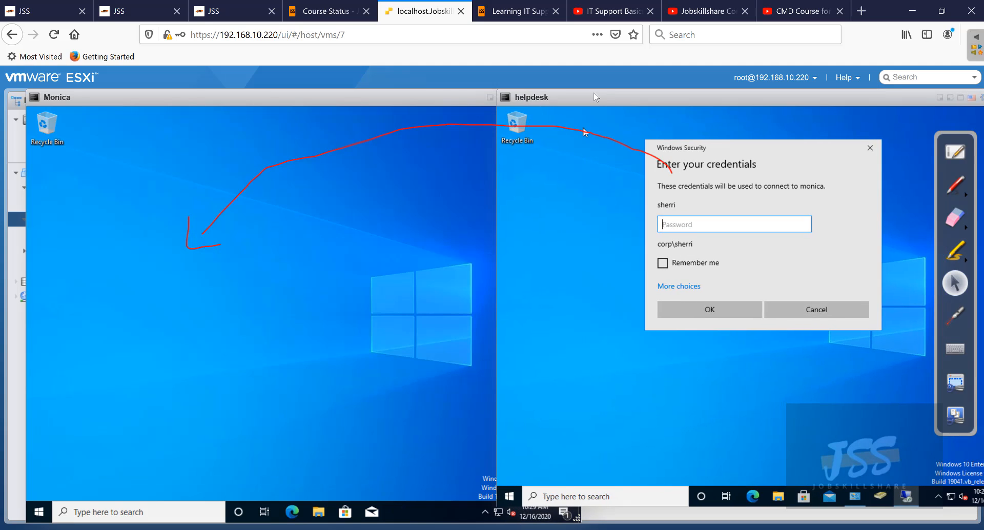
left_click(811, 312)
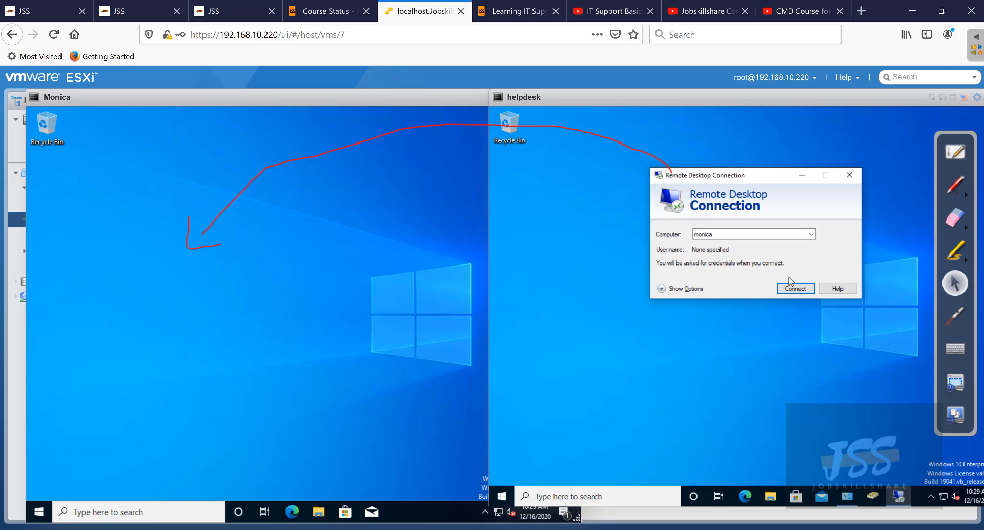
left_click(791, 288)
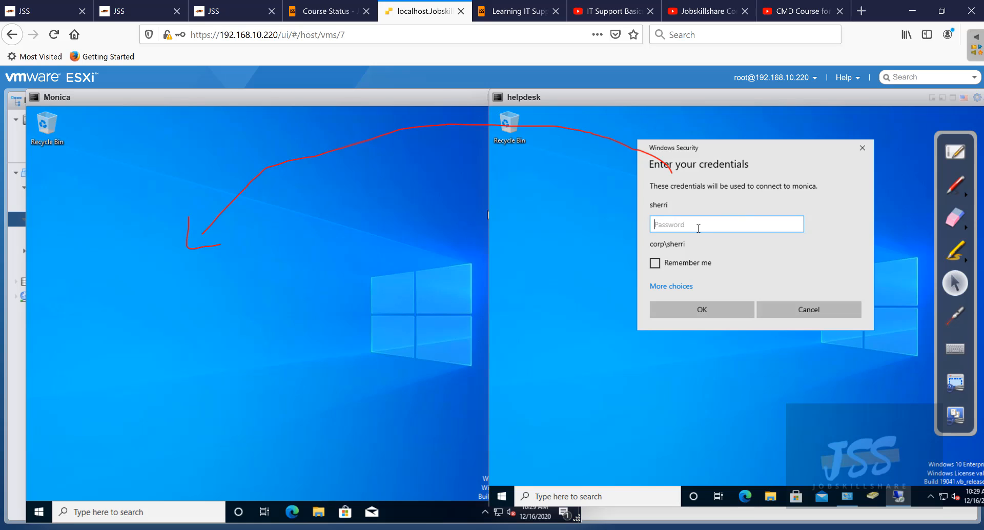
- Sign in to monica as sherri with her password and approve the takeover on Monica's console
type("Pa$$w0rd")
key("Return")
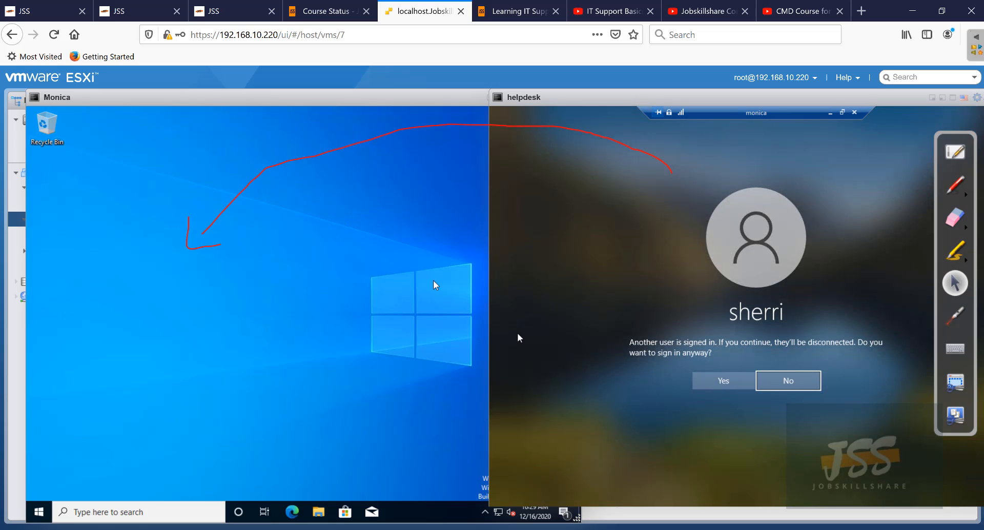
left_click(727, 385)
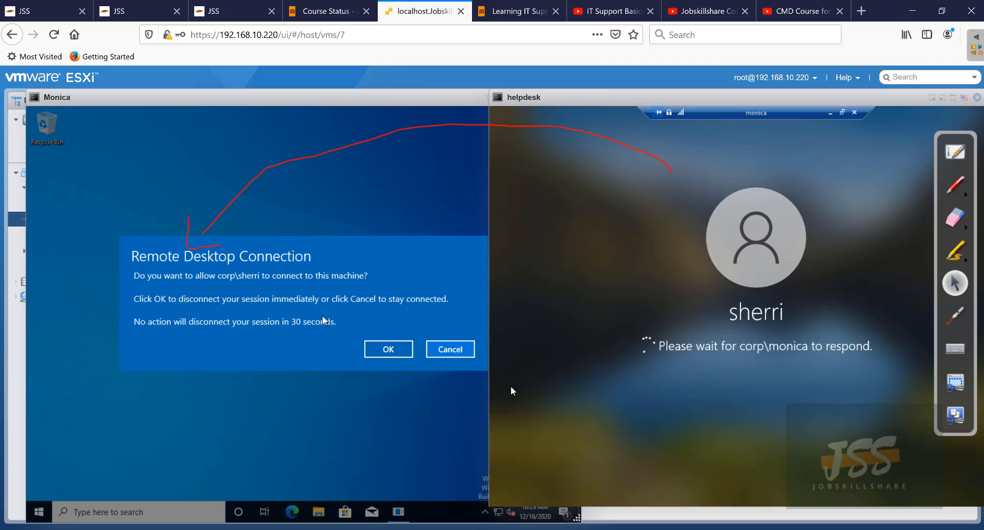
left_click(377, 353)
left_click(379, 351)
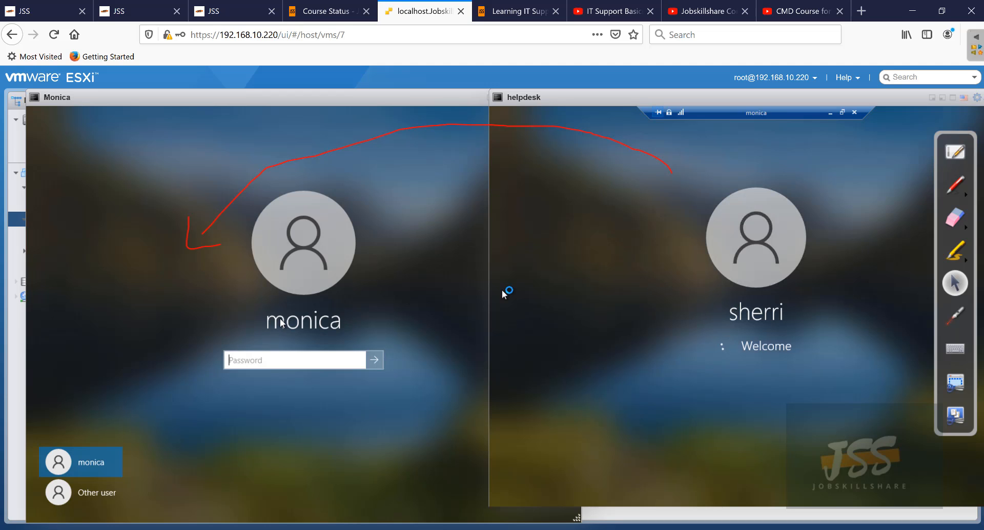
- Switch between Monica's and helpdesk's consoles while the remote session to monica loads
left_click(297, 354)
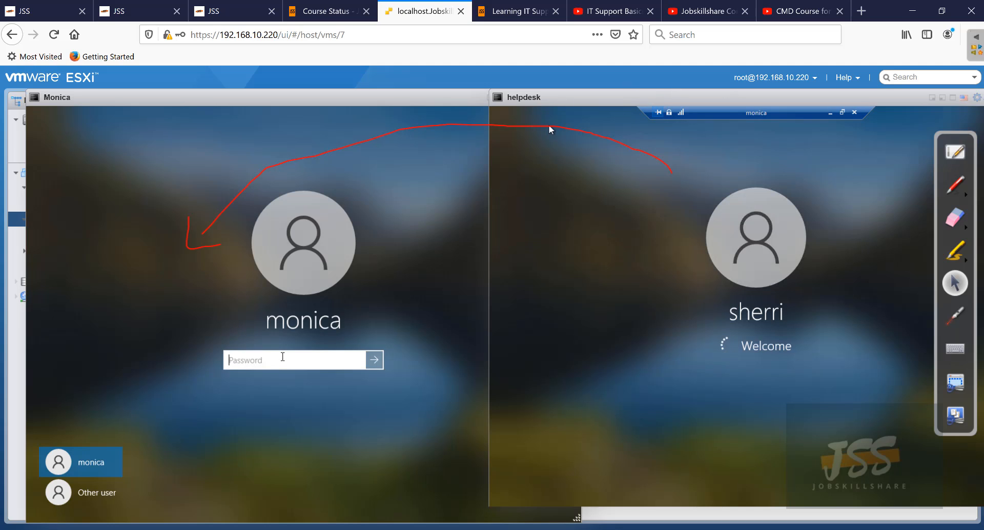
left_click(280, 360)
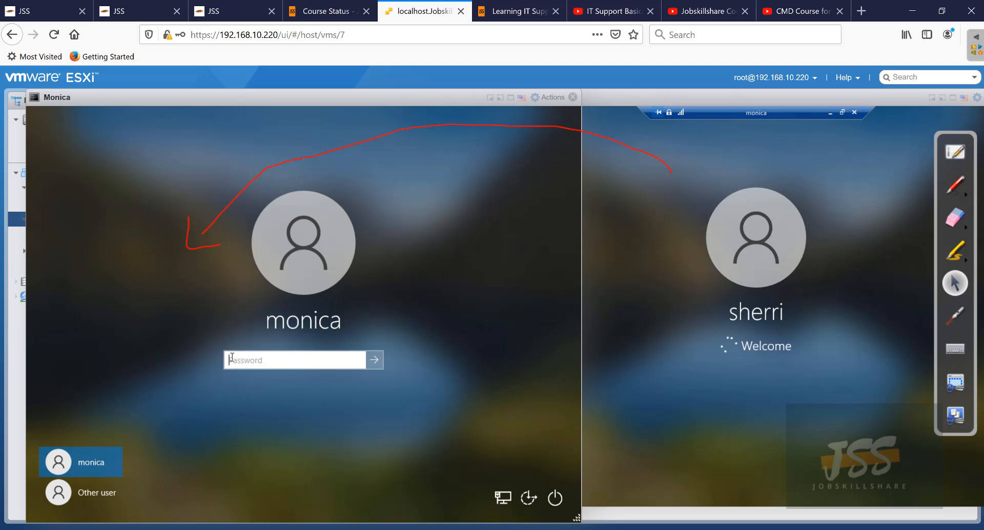
left_click(719, 233)
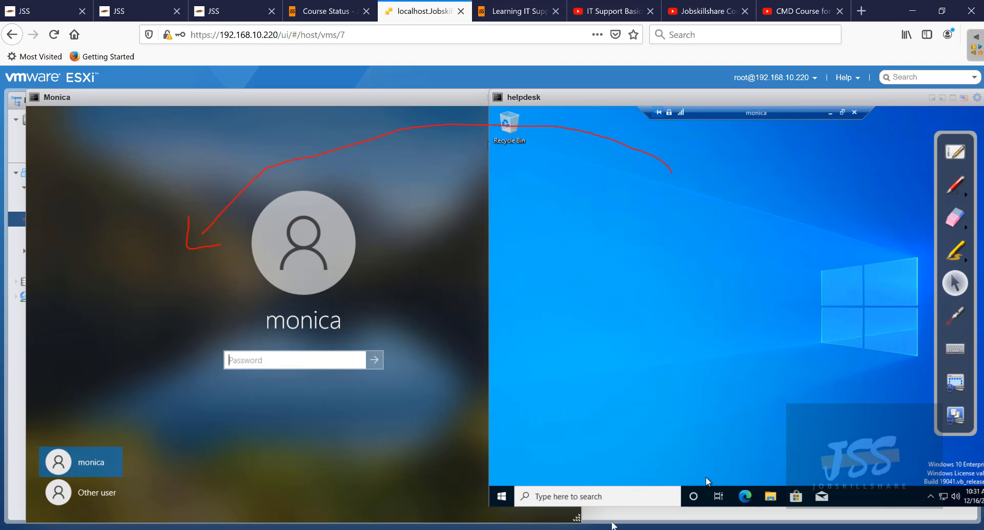
- Close the helpdesk's remote desktop session to monica and confirm the disconnect
left_click(501, 497)
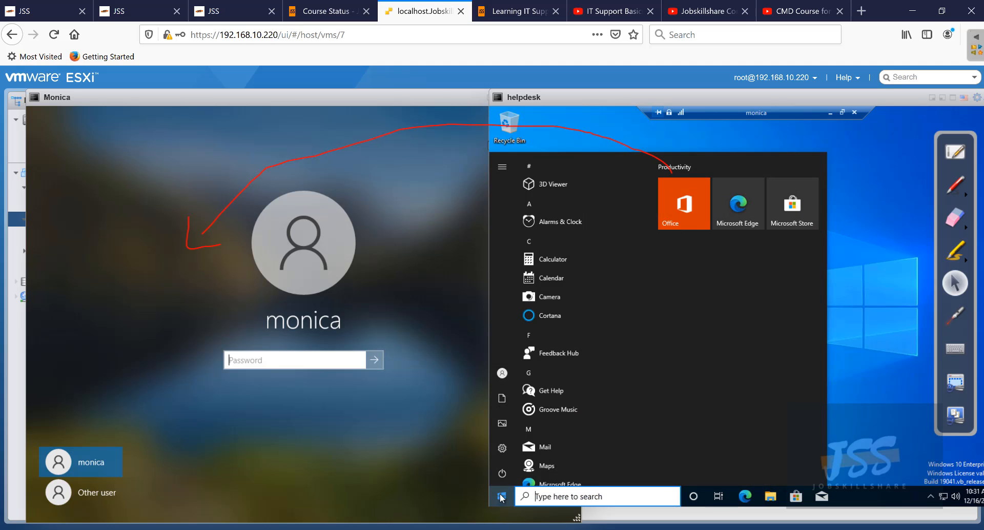
mouse_move(503, 478)
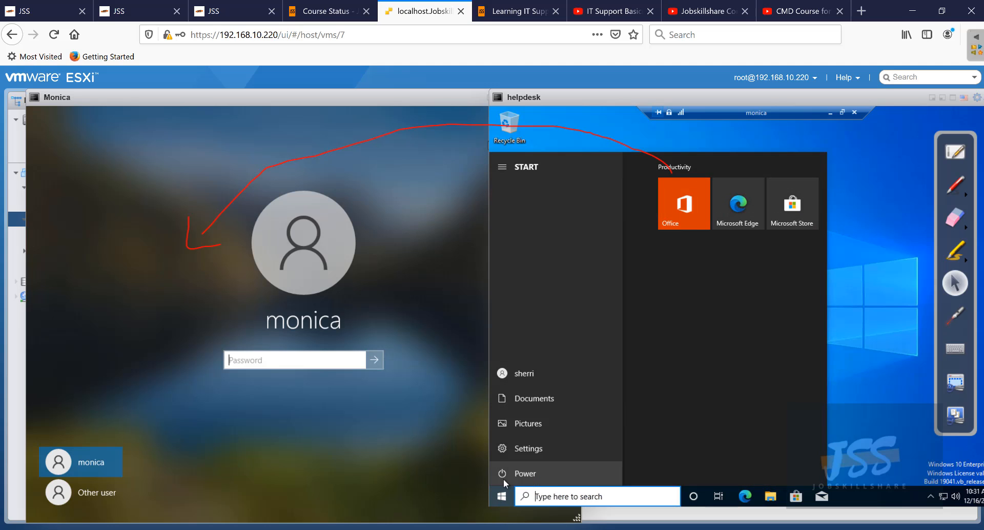
left_click(533, 380)
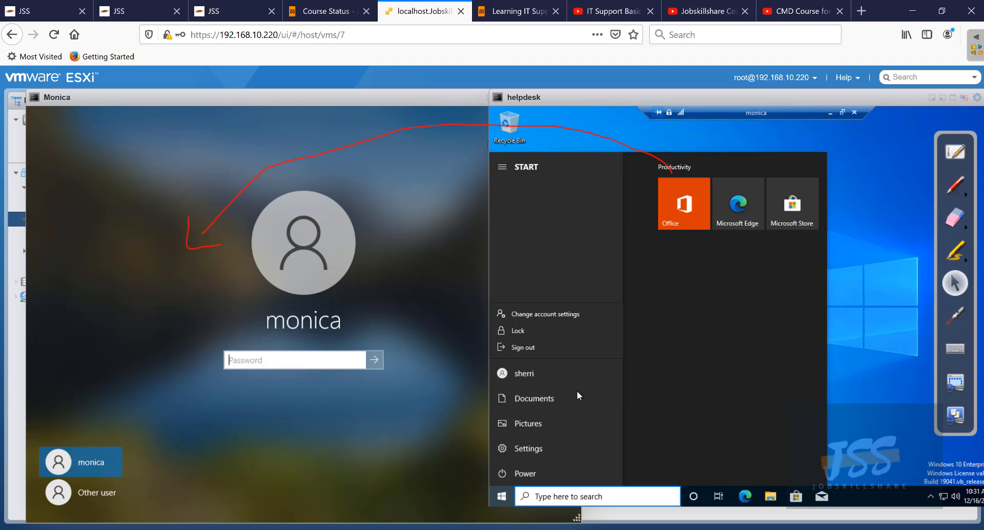
left_click(852, 113)
left_click(846, 249)
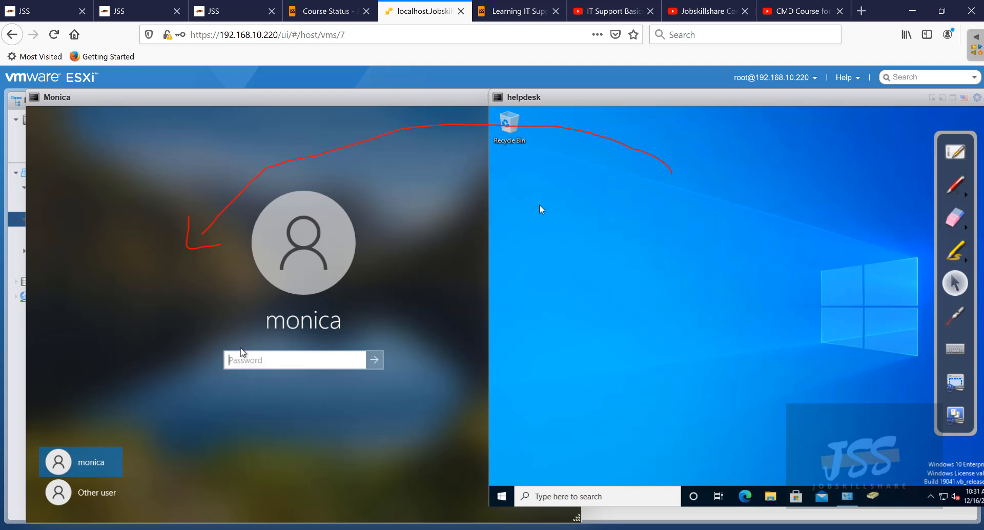
- Sign Monica back in at her own console with her password
left_click(277, 373)
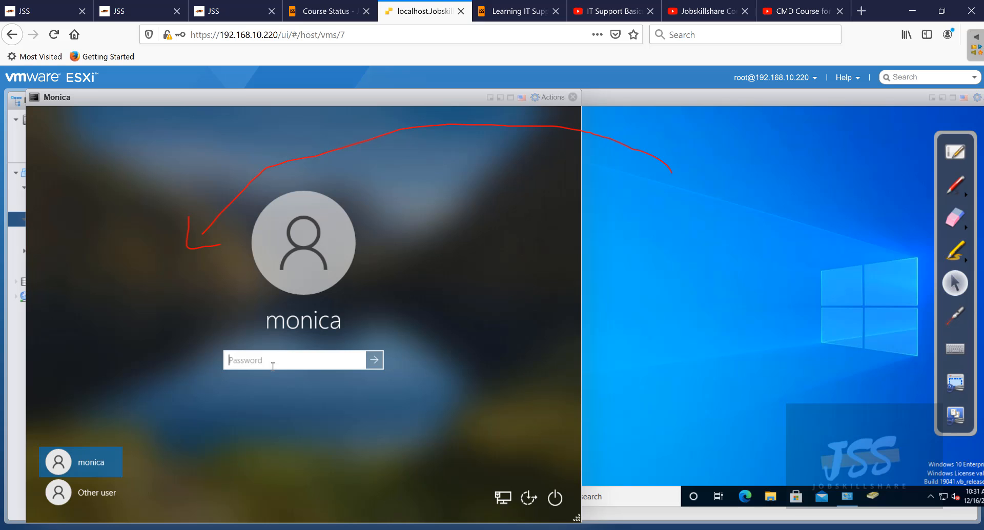
type("********")
key("Return")
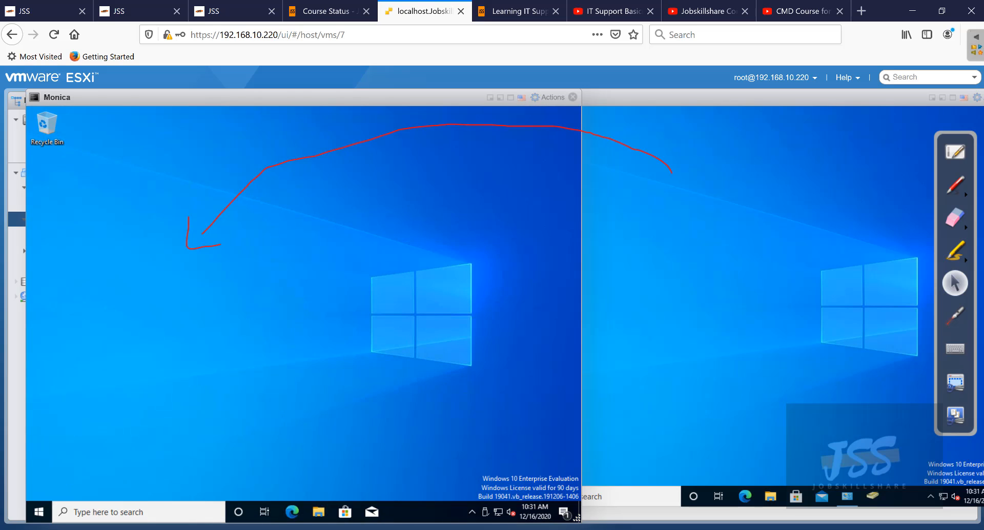
- On the helpdesk VM, open File Explorer at Quick access
left_click(663, 294)
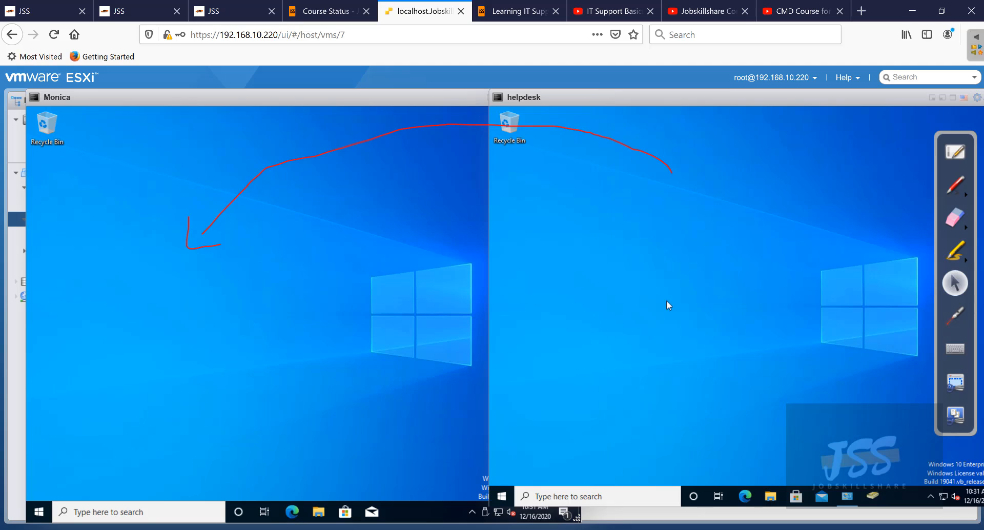
left_click(966, 227)
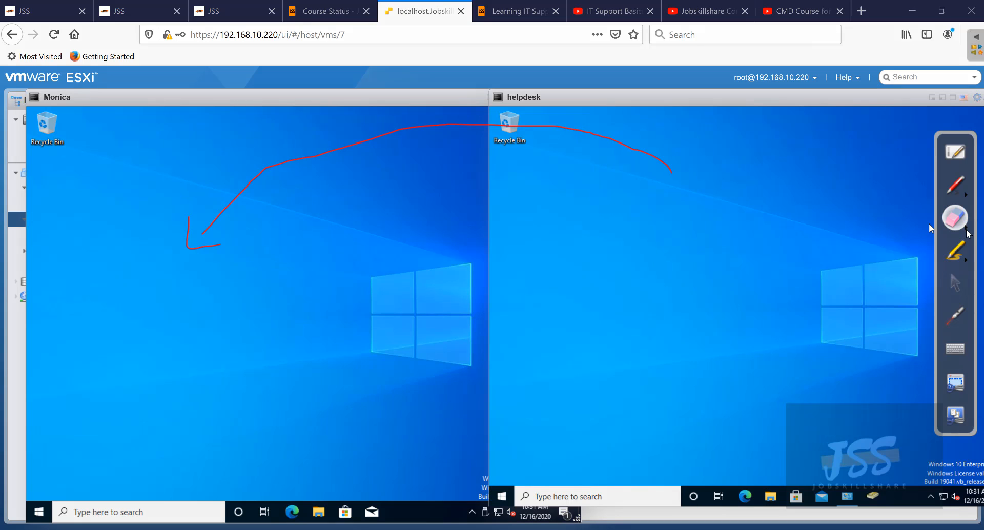
left_click(967, 233)
left_click(912, 227)
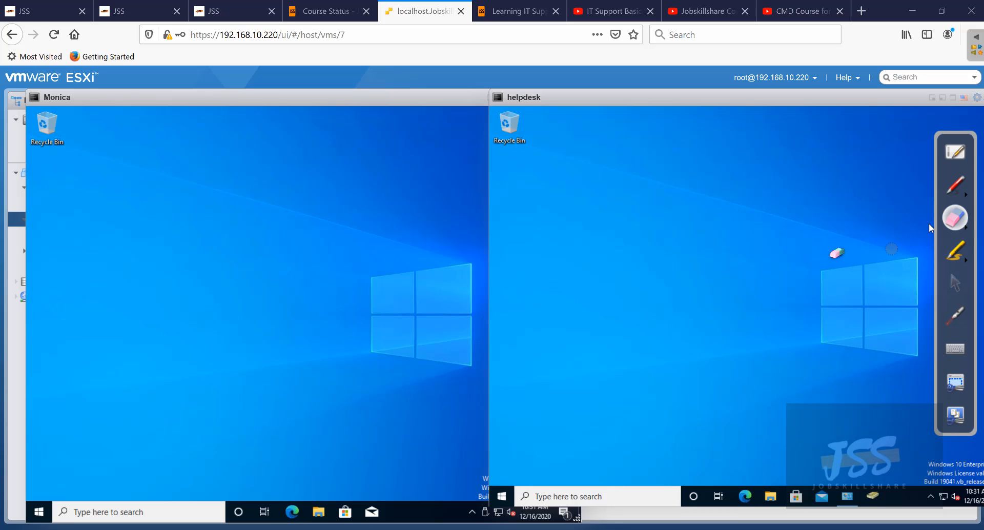
left_click(955, 283)
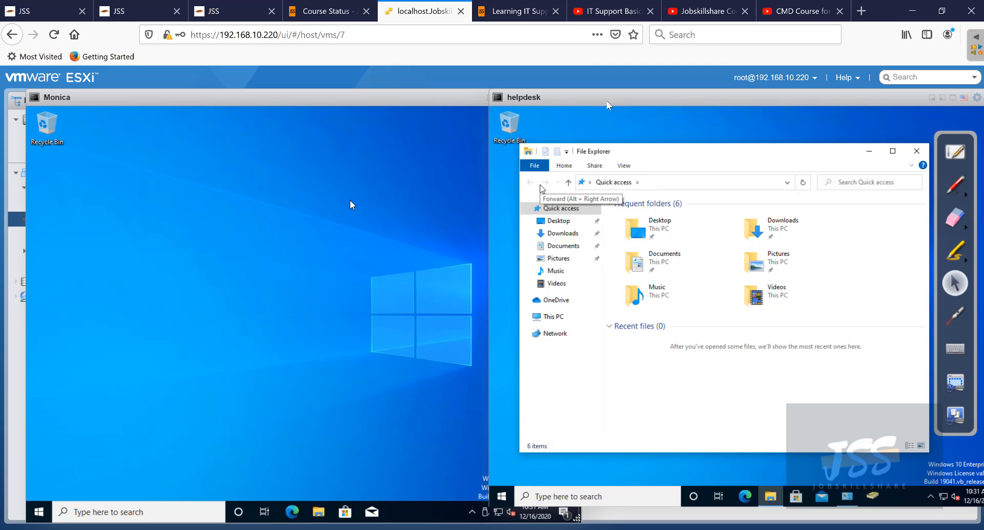
- Enter the admin share path \\monica\c$ in the helpdesk File Explorer address bar
mouse_move(592, 100)
left_mouse_down()
mouse_move(617, 101)
mouse_move(585, 100)
mouse_move(601, 104)
left_mouse_up()
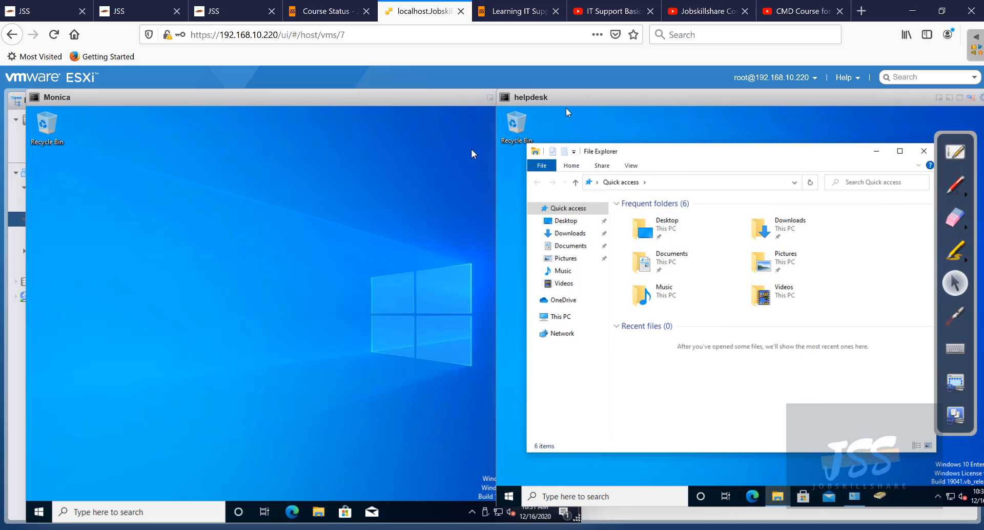
left_click(686, 180)
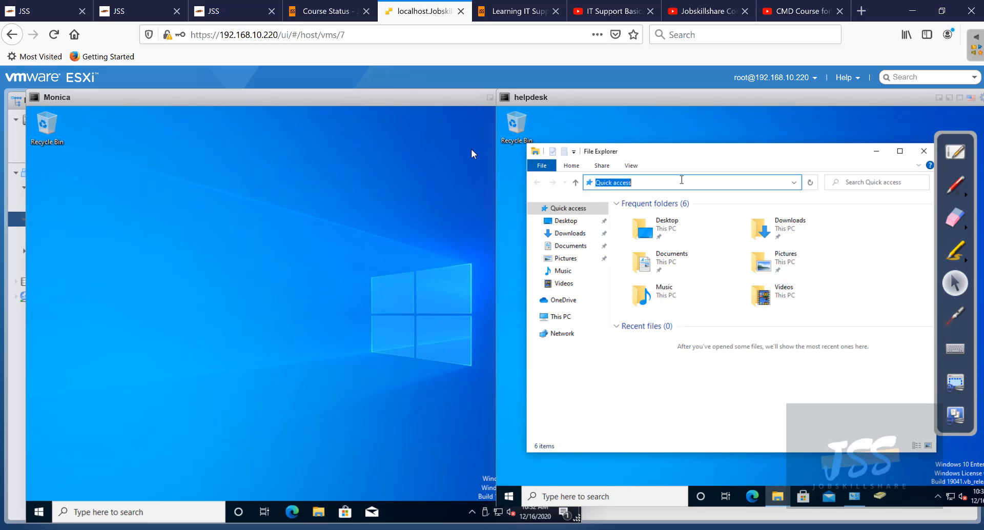
type("\\\\")
type("monica\\c$")
key("Return")
left_click(711, 182)
left_click_drag(648, 185, 600, 186)
left_click(633, 182)
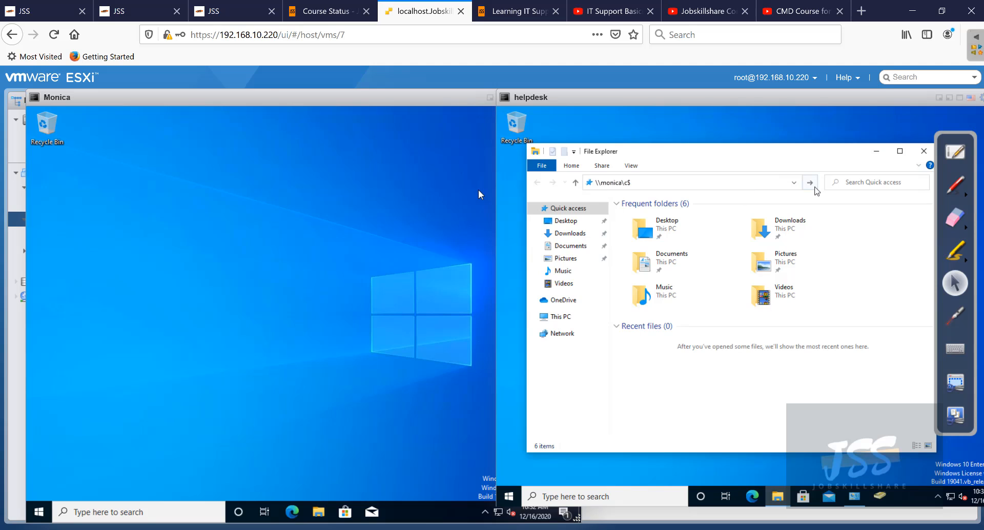
left_click(731, 183)
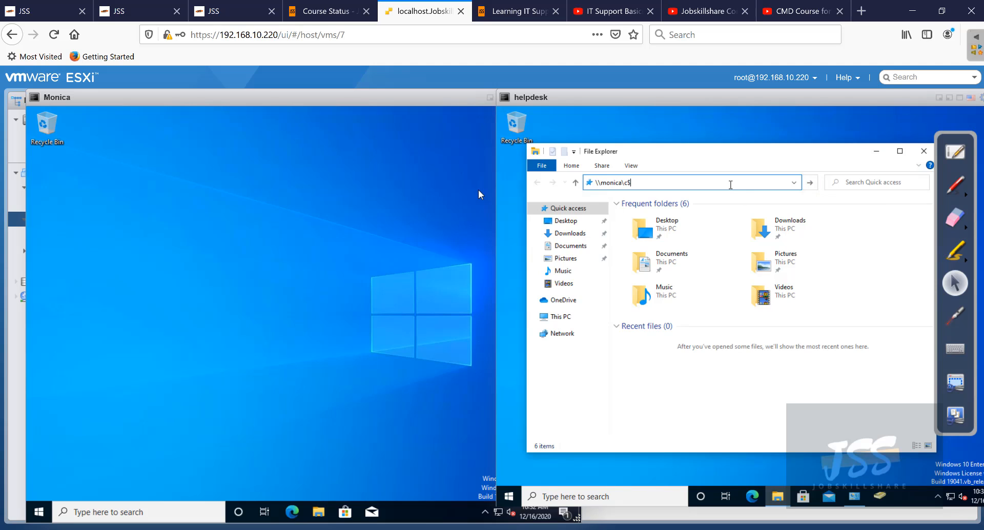
left_click(125, 508)
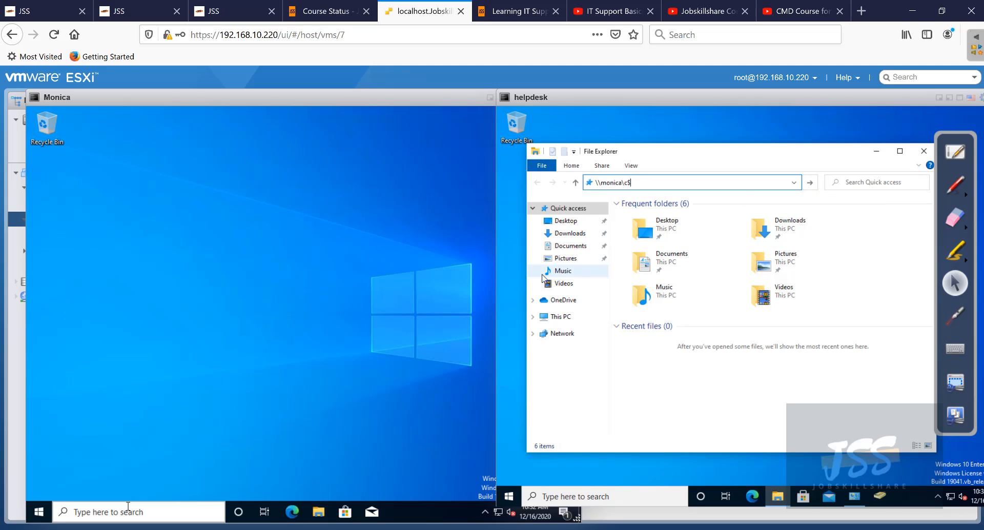
- Search 'firewall' on Monica and reach the firewall on/off settings using admin credentials
type("firewall")
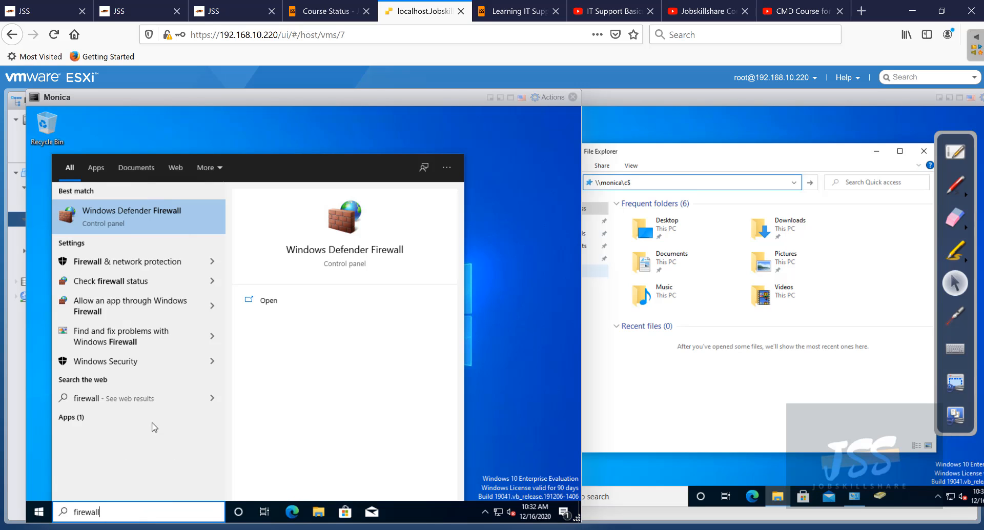
left_click(184, 222)
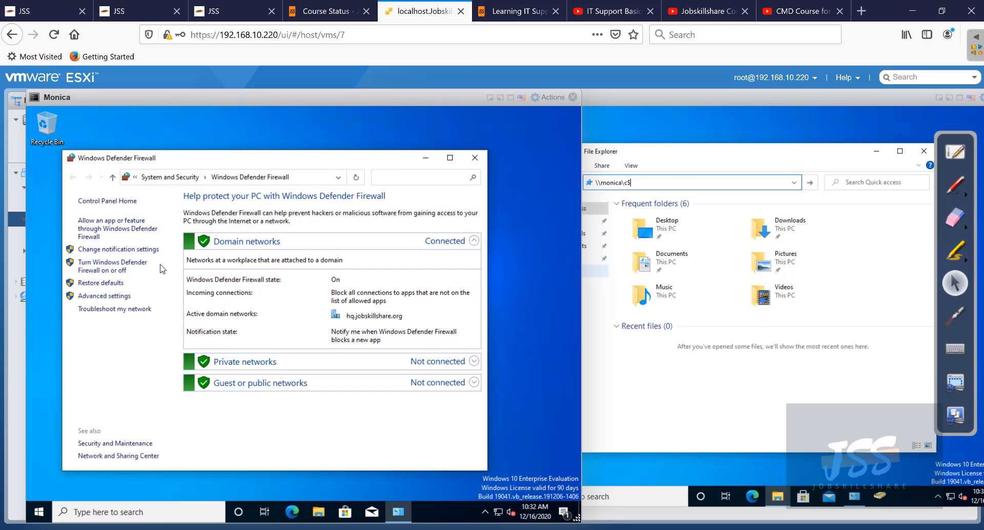
left_click(113, 267)
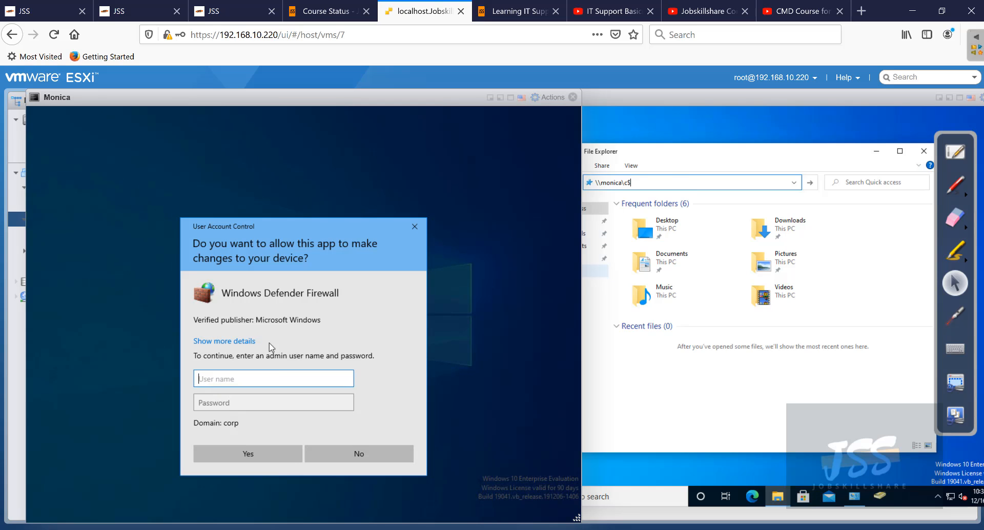
type("helpdesk")
key("Tab")
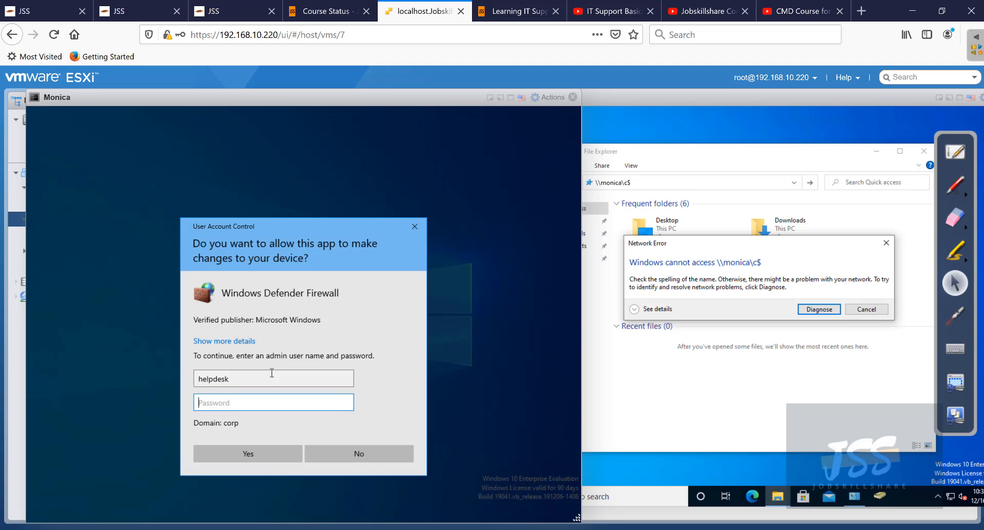
type("Pa")
key("Return")
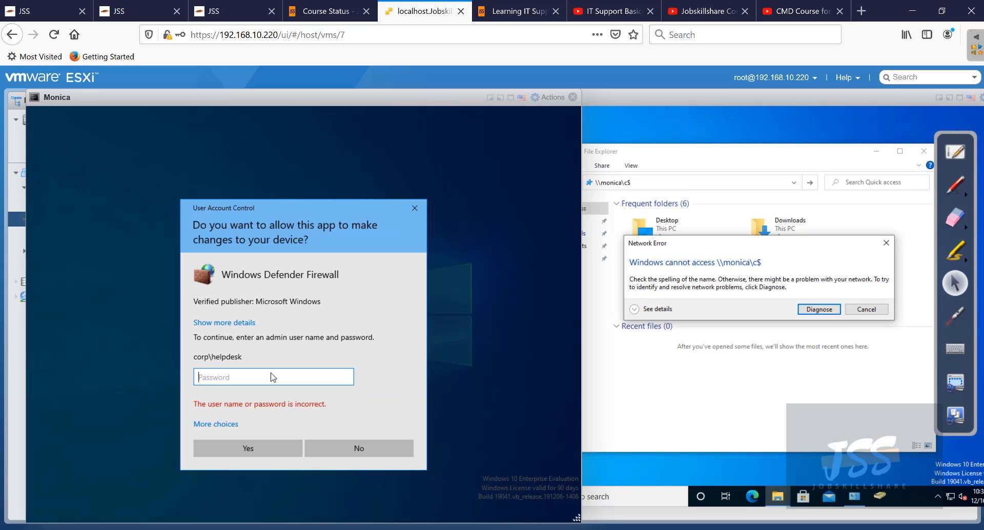
type("Pa$$w0rd")
key("Return")
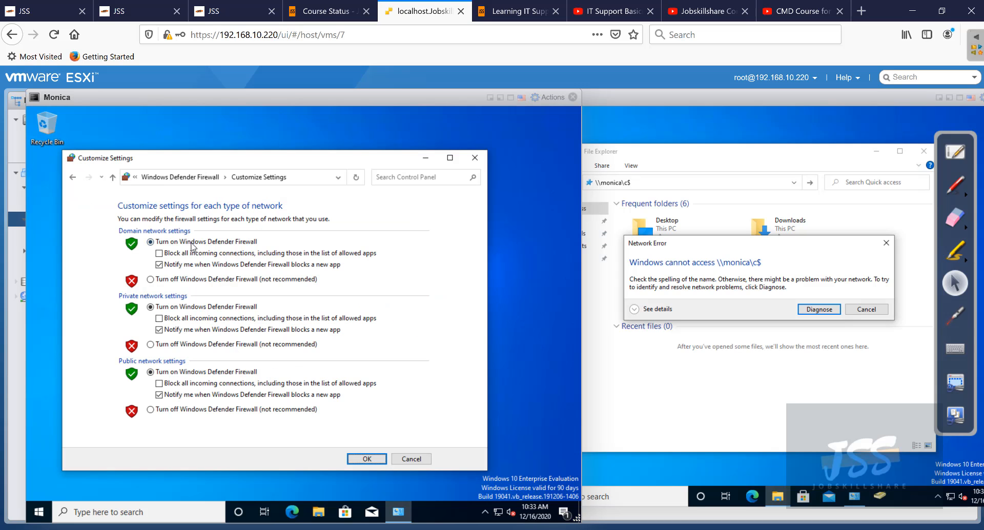
- Turn off Windows Defender Firewall for domain, private and public networks and apply
left_click(178, 279)
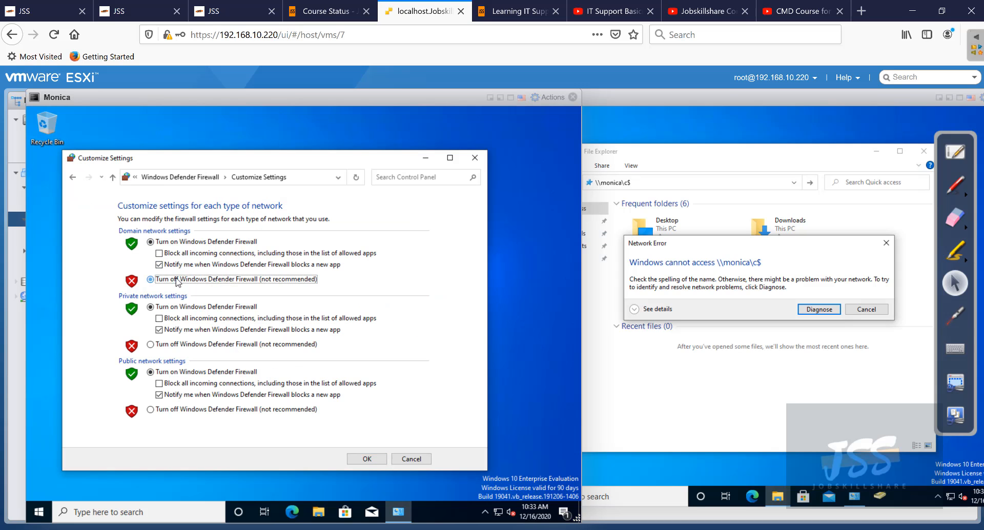
left_click(193, 347)
left_click(181, 405)
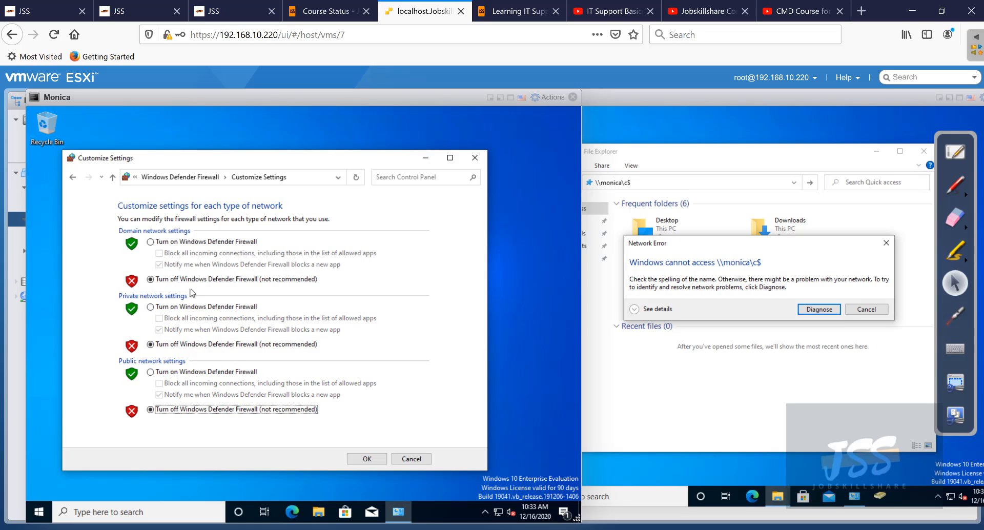
left_click(365, 459)
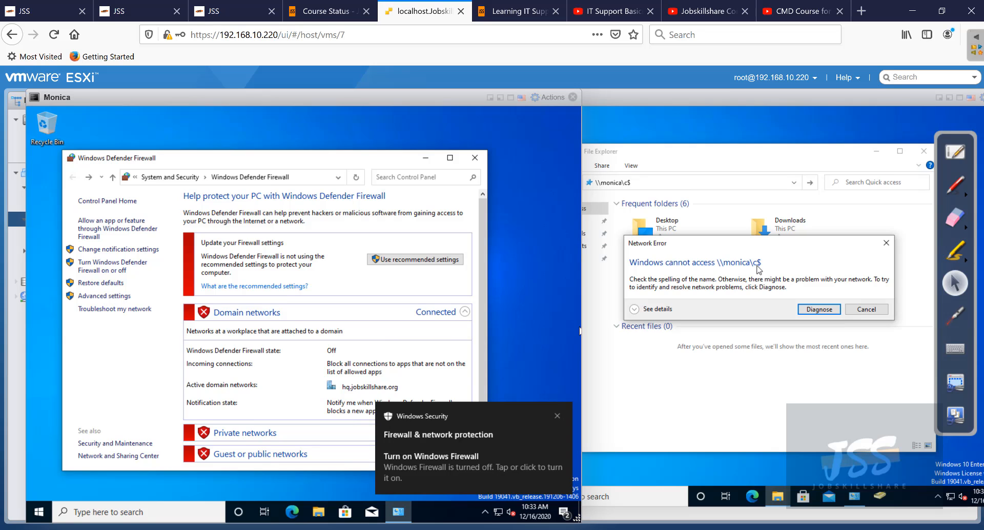
- Dismiss the network error, reopen \\monica\c$ on helpdesk, and open File Explorer on Monica
left_click(854, 310)
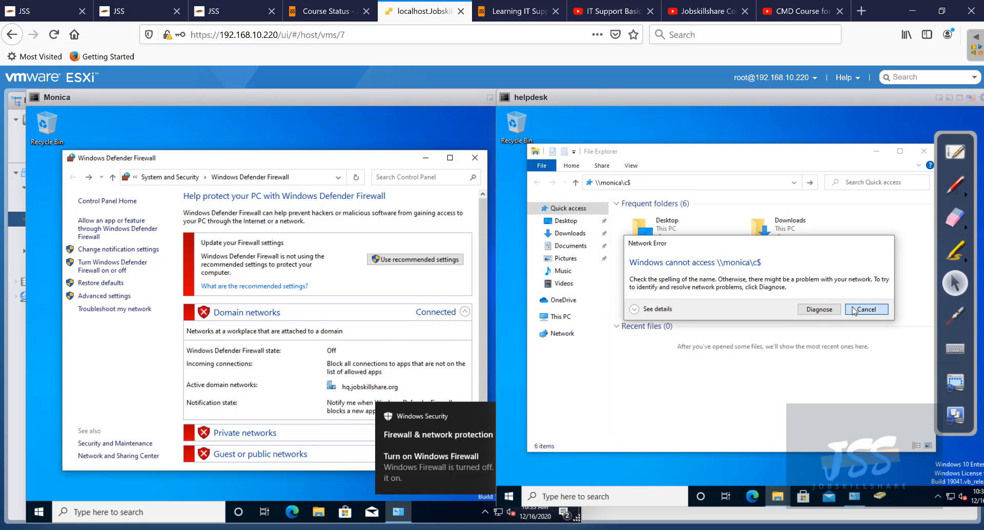
left_click(807, 186)
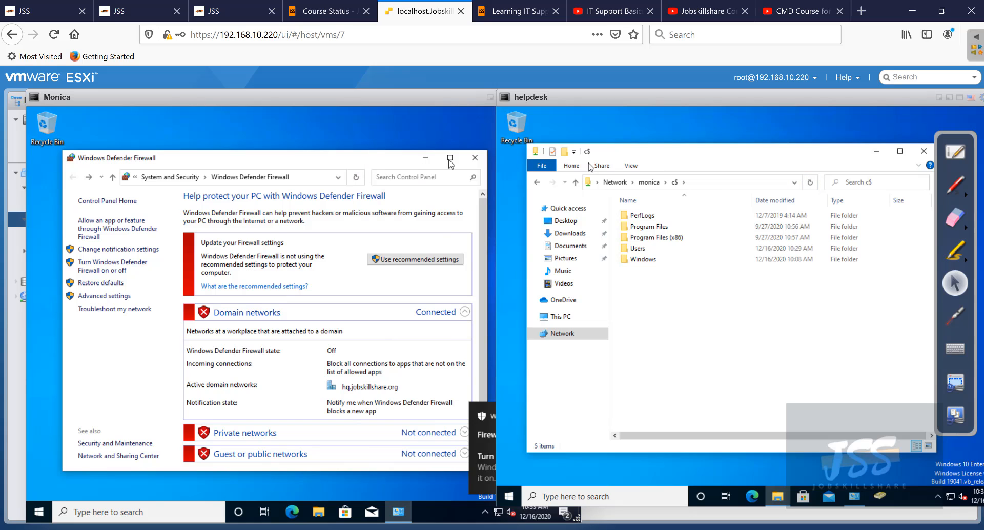
left_click(716, 182)
left_click(652, 185)
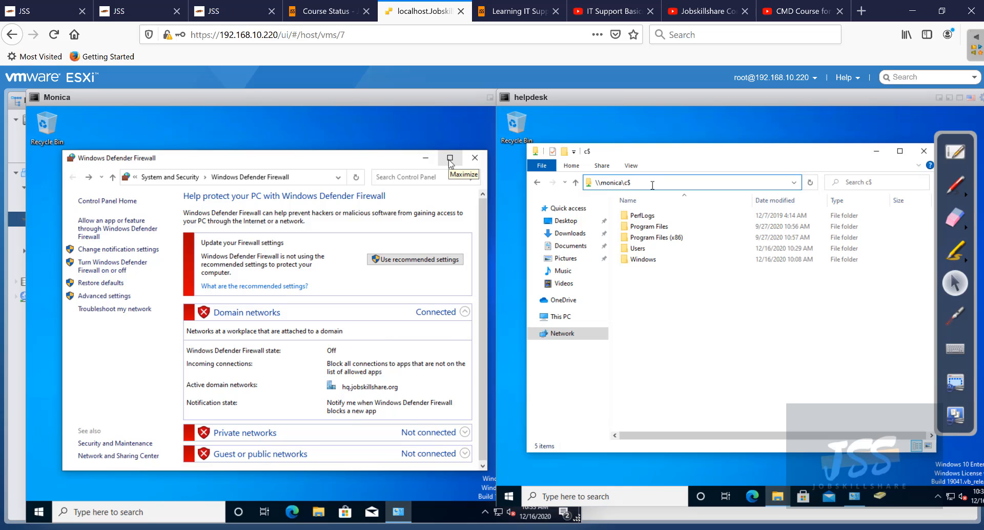
left_click_drag(631, 183, 598, 184)
left_click(596, 184)
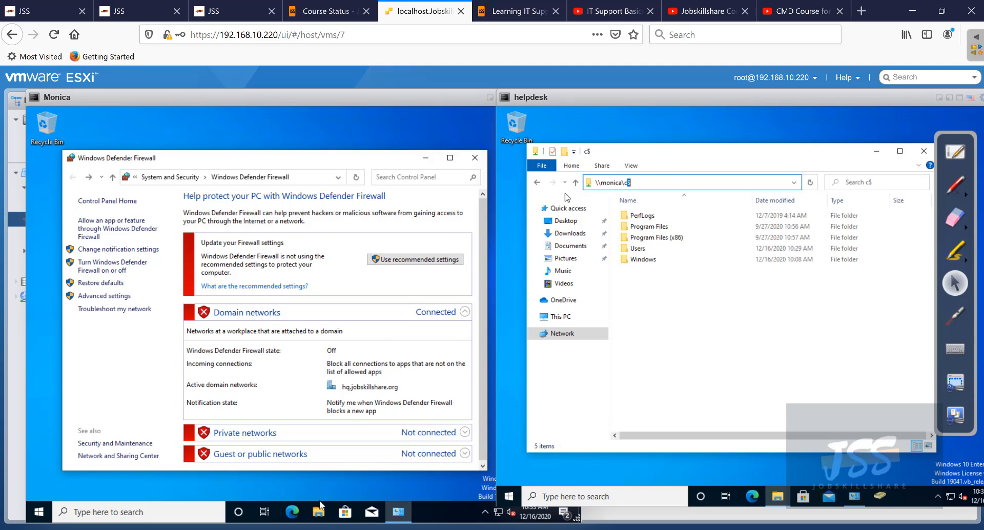
left_click(319, 512)
left_click(319, 513)
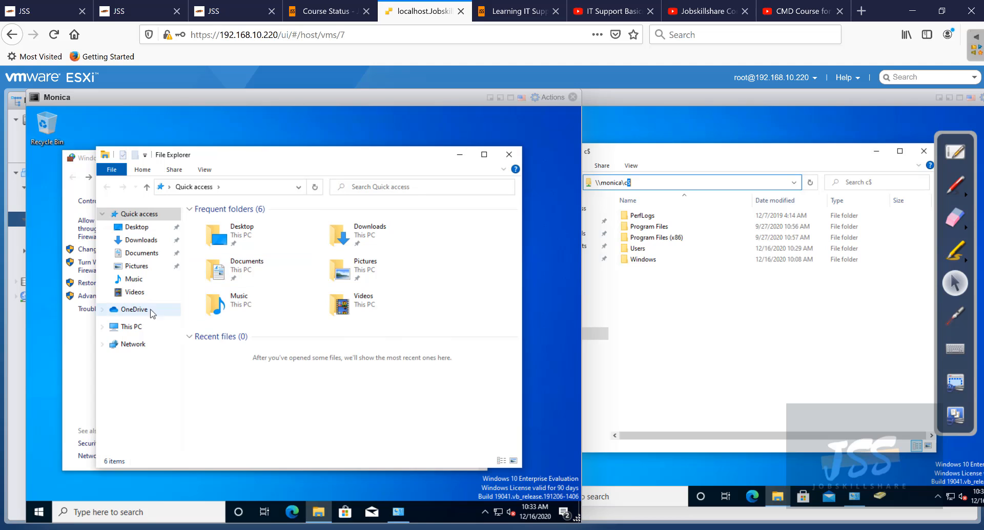
- Open Monica's Local Disk (C:) and browse helpdesk's share to \\monica\c$\Users\monica\Desktop
left_click(139, 328)
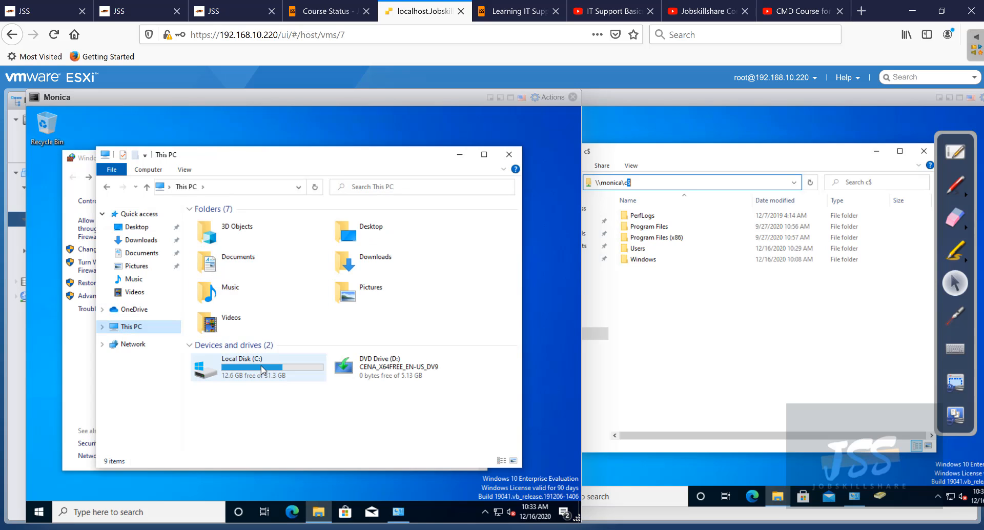
double_click(262, 372)
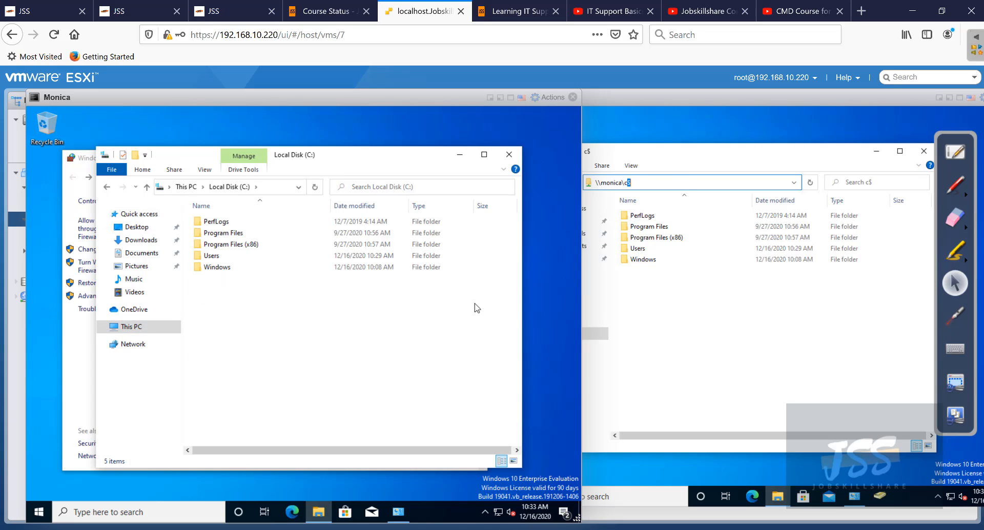
left_click(642, 269)
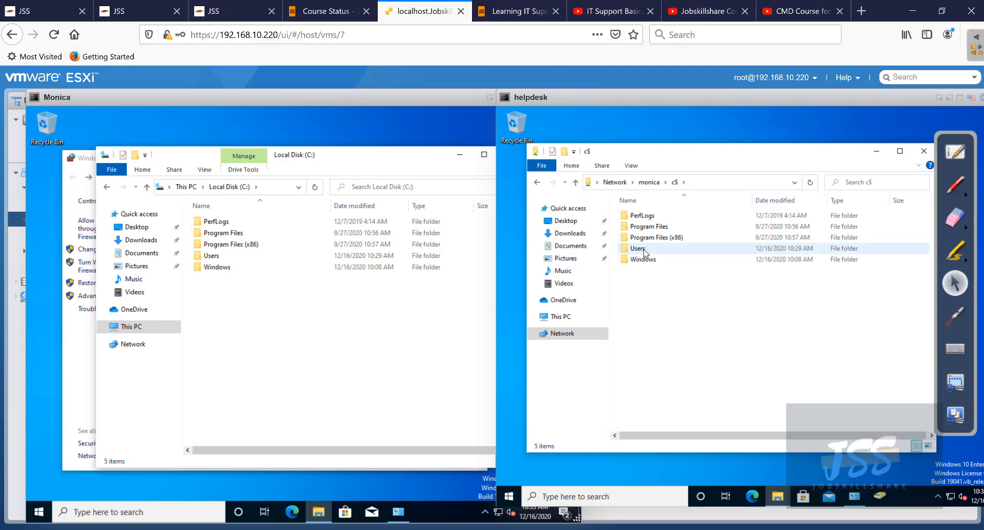
double_click(645, 251)
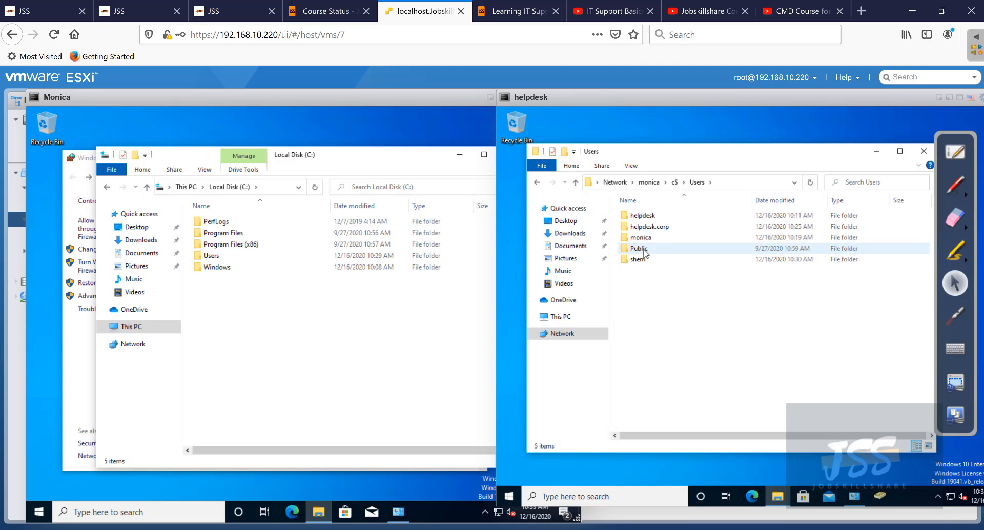
left_click(645, 242)
double_click(644, 239)
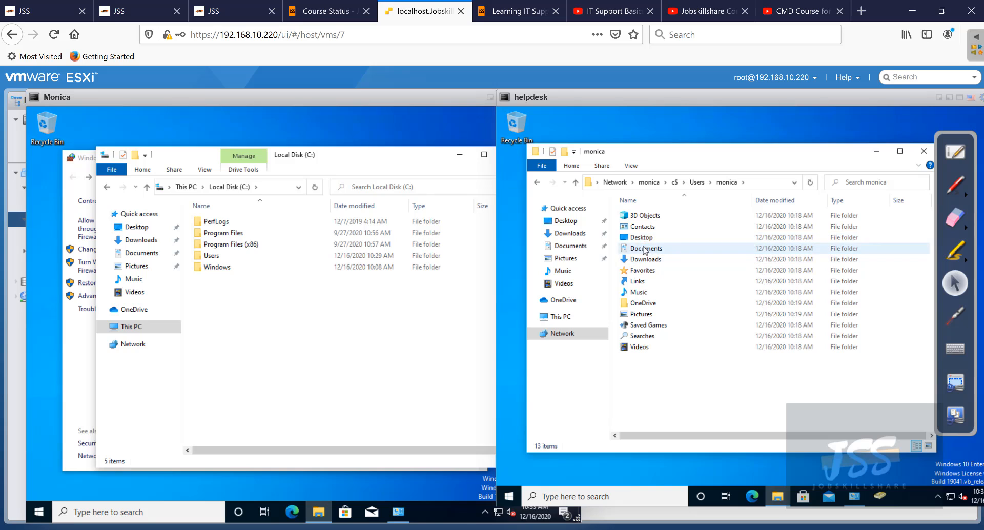
double_click(642, 238)
- Create a New Text Document in monica's Desktop folder, keeping the default name
right_click(657, 285)
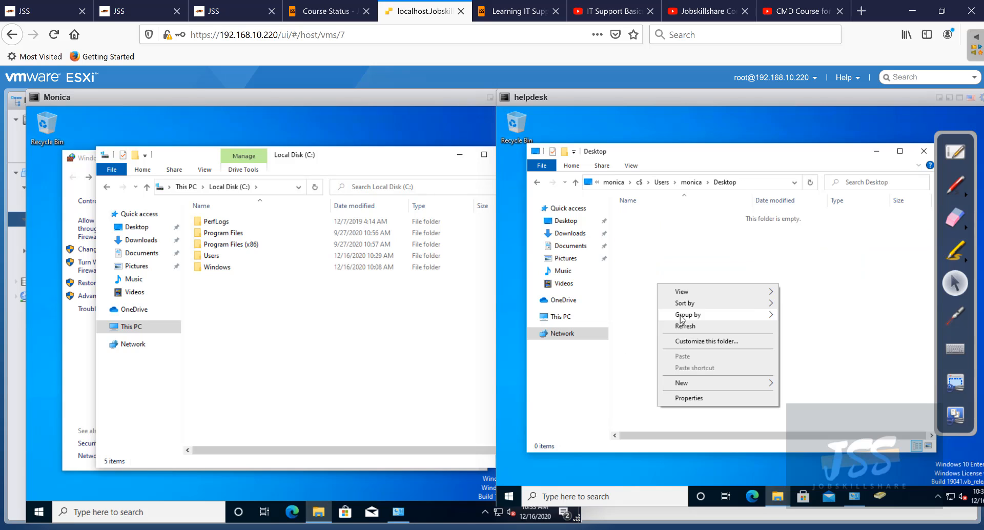
mouse_move(736, 384)
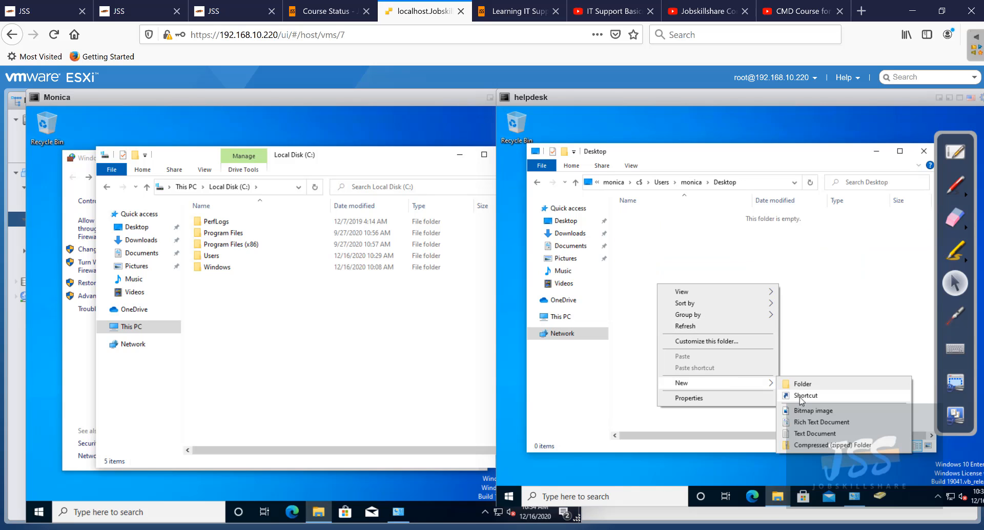
left_click(801, 434)
left_click(508, 312)
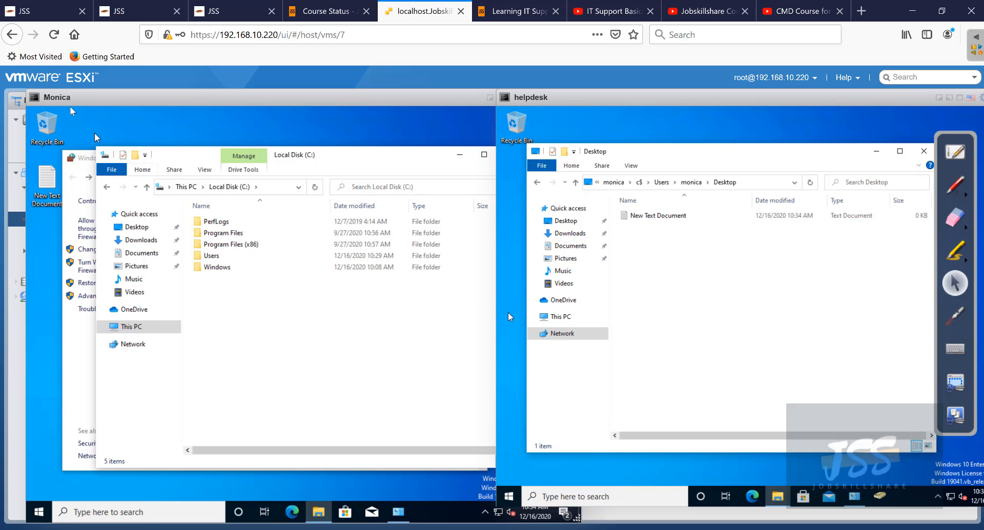
left_click(49, 200)
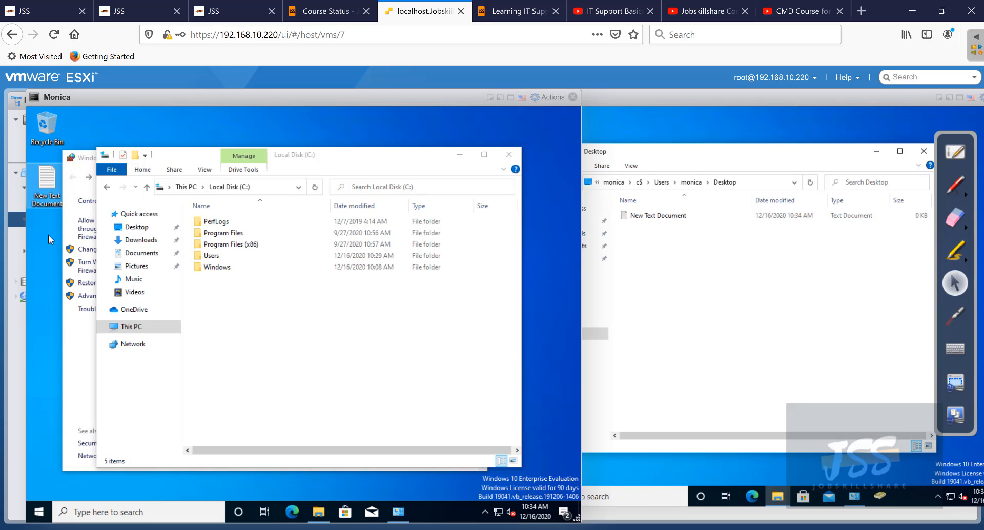
left_click(668, 247)
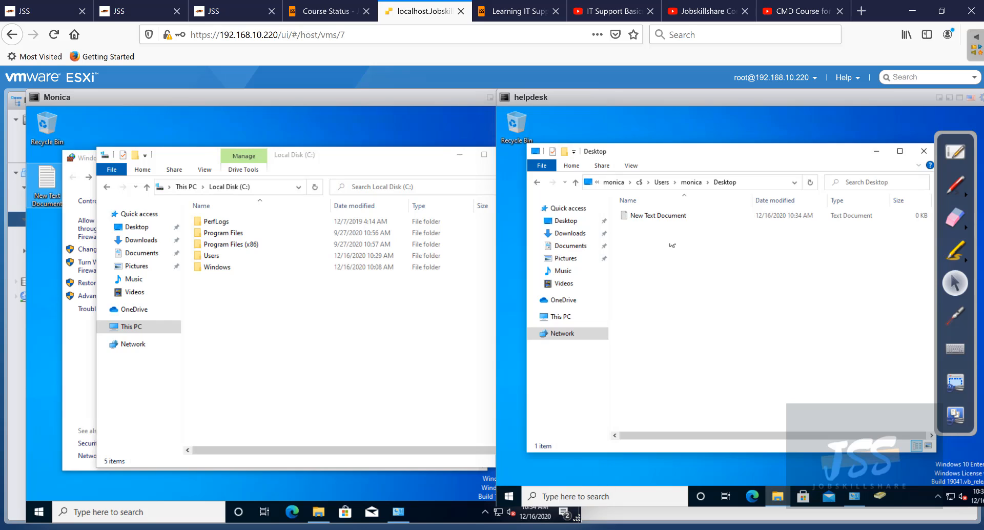
left_click(736, 183)
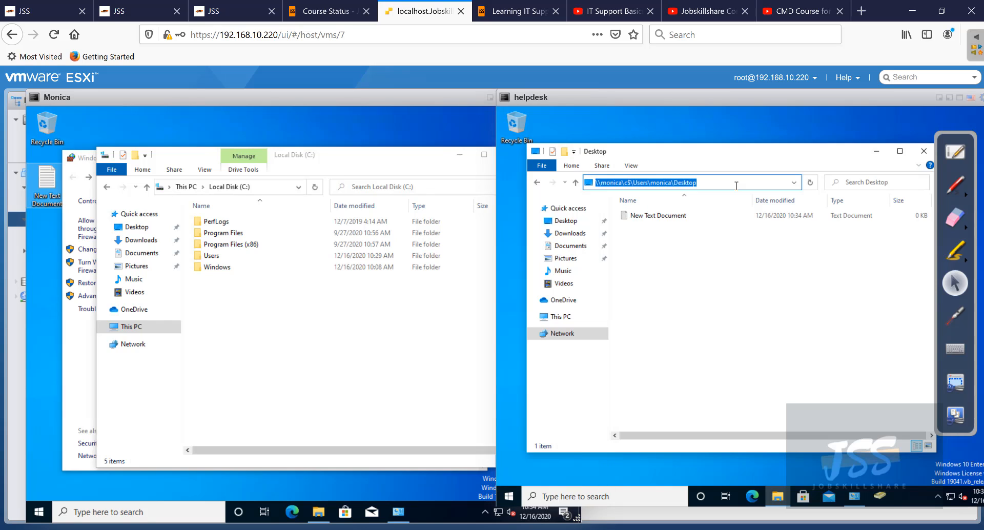
left_click(736, 186)
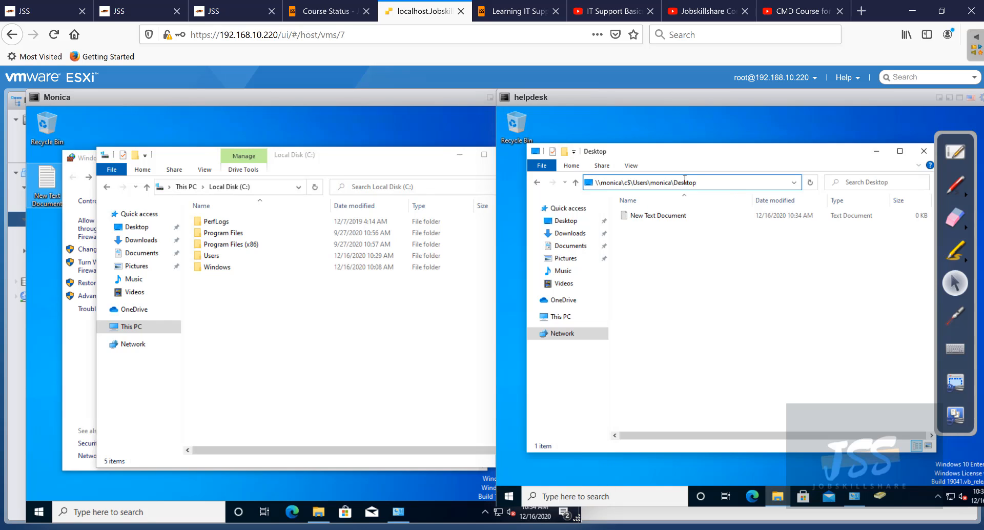
left_click_drag(685, 183, 593, 182)
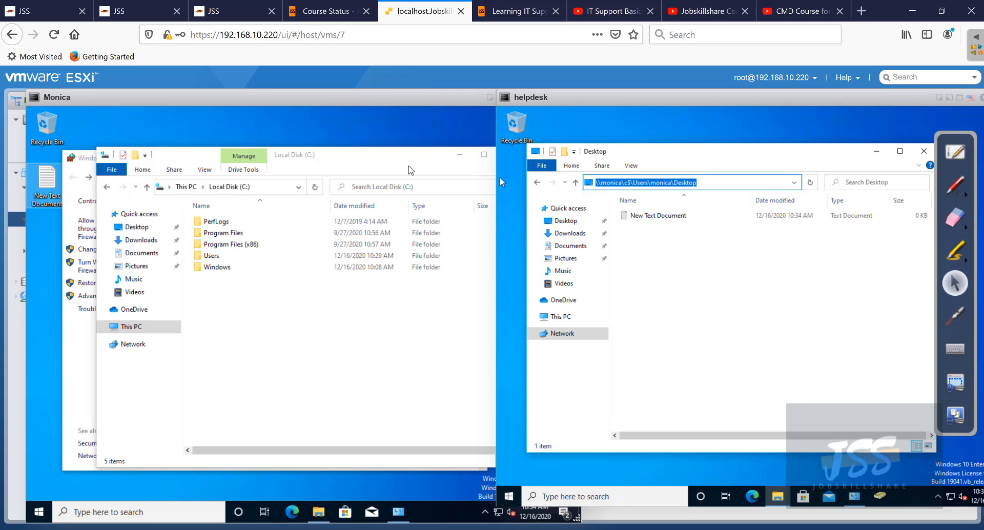
left_click_drag(406, 163, 366, 172)
left_click(772, 166)
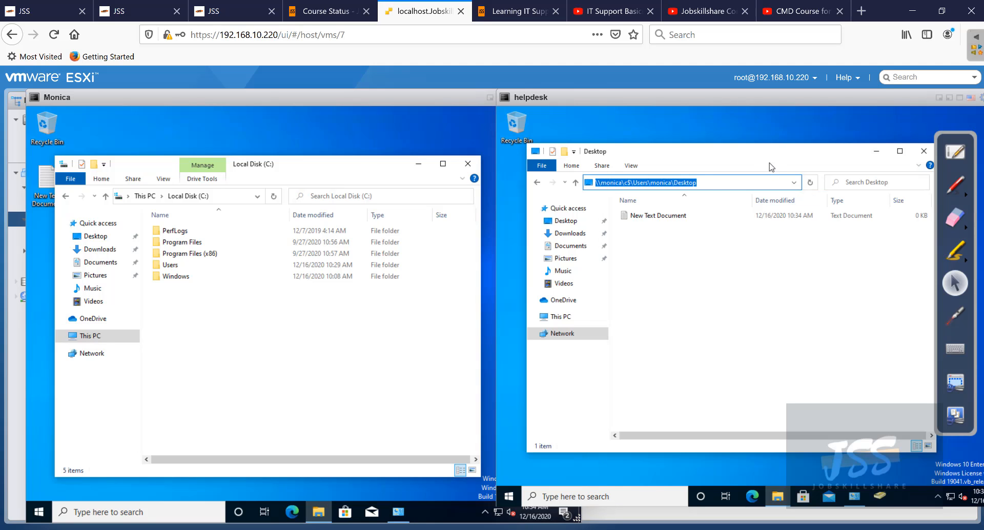
left_click_drag(709, 185, 593, 190)
left_click(584, 259)
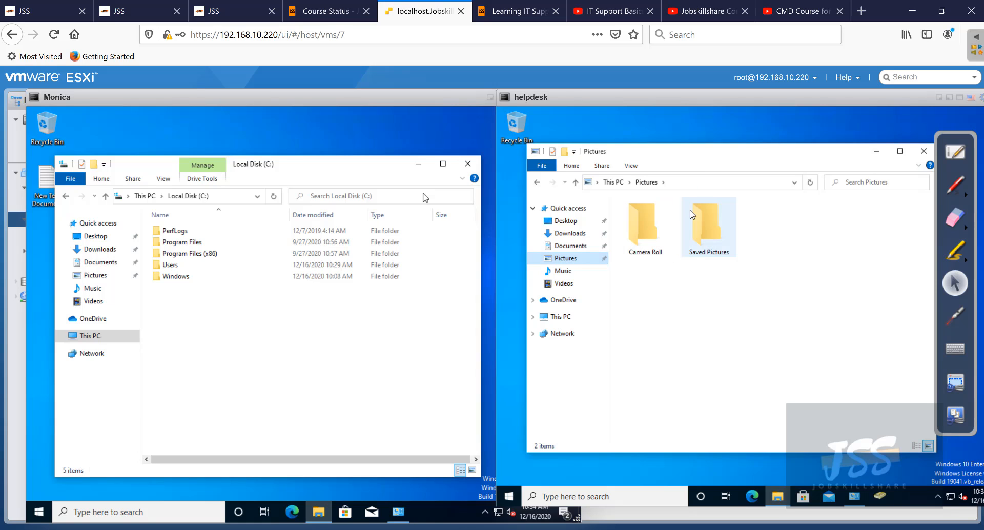
left_click(705, 183)
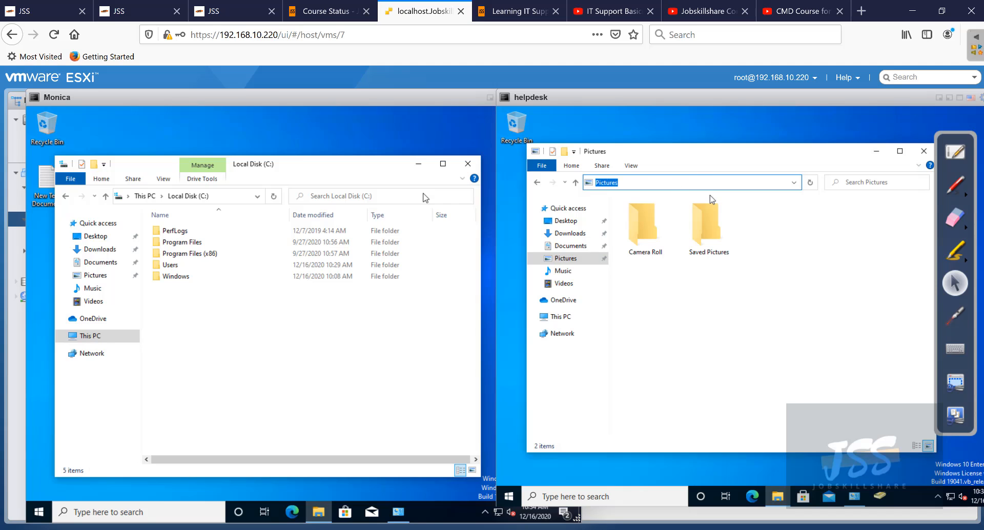
mouse_move(557, 98)
left_mouse_down()
mouse_move(605, 104)
mouse_move(552, 98)
left_mouse_up()
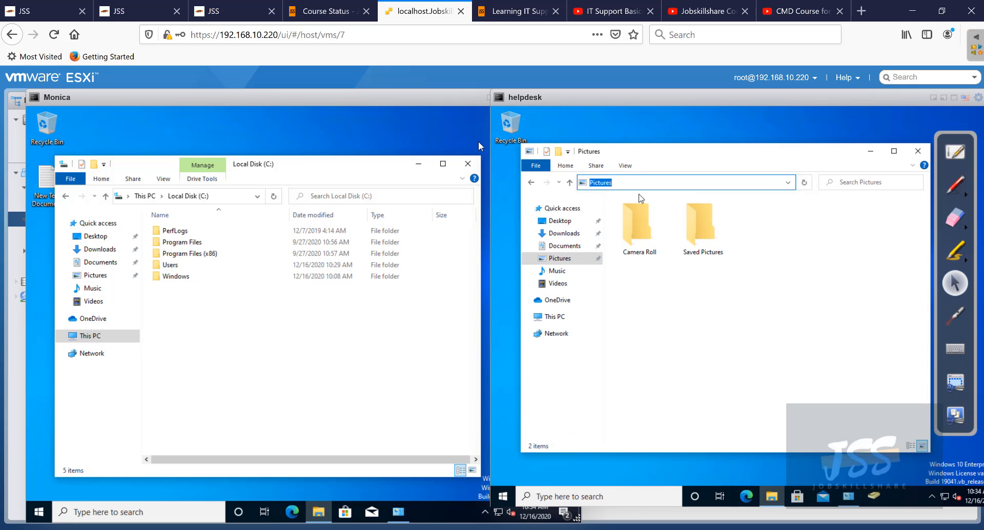
left_click(535, 183)
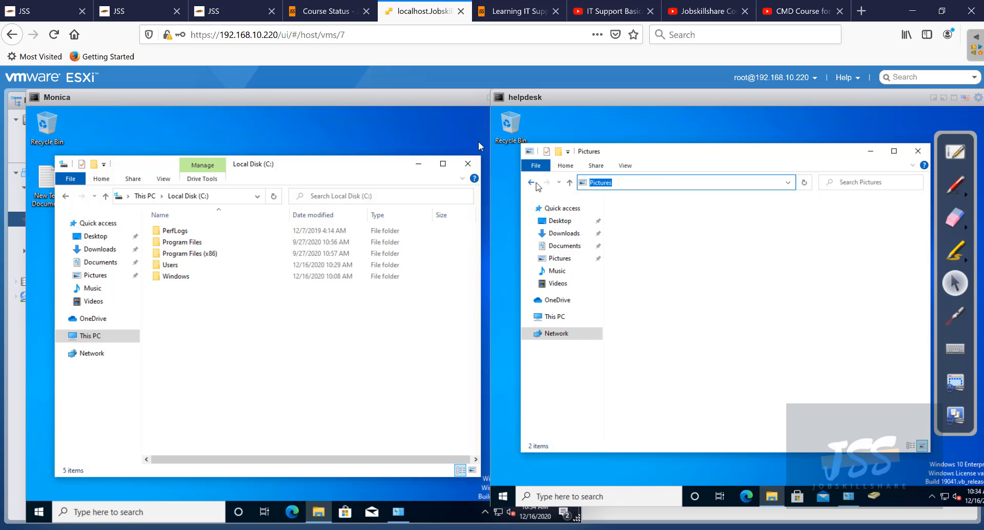
left_click(696, 183)
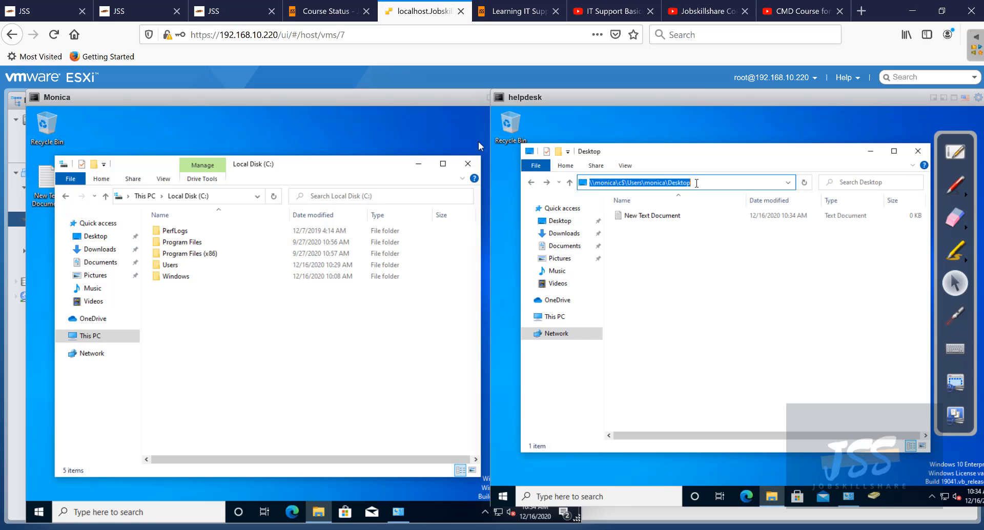
left_click(667, 217)
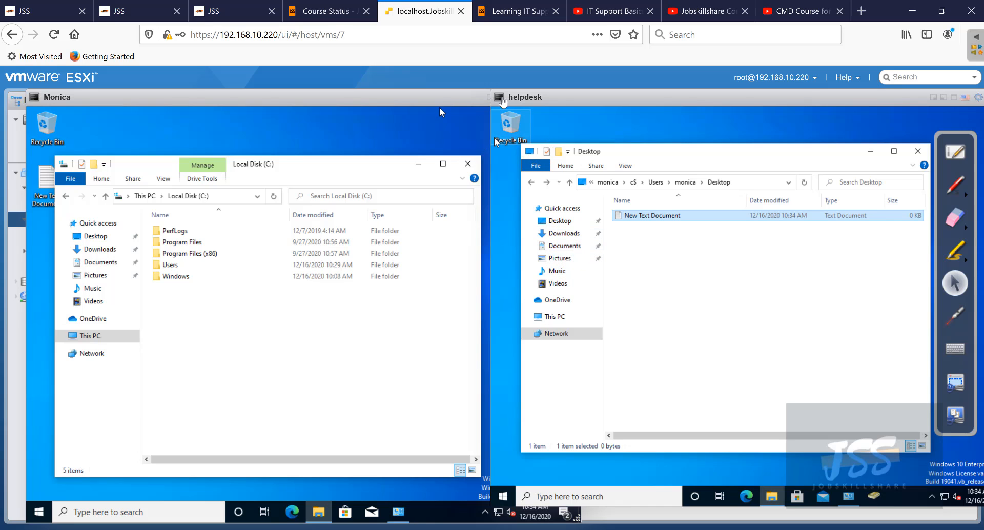
mouse_move(555, 97)
left_mouse_down()
mouse_move(667, 110)
mouse_move(499, 97)
mouse_move(557, 98)
left_mouse_up()
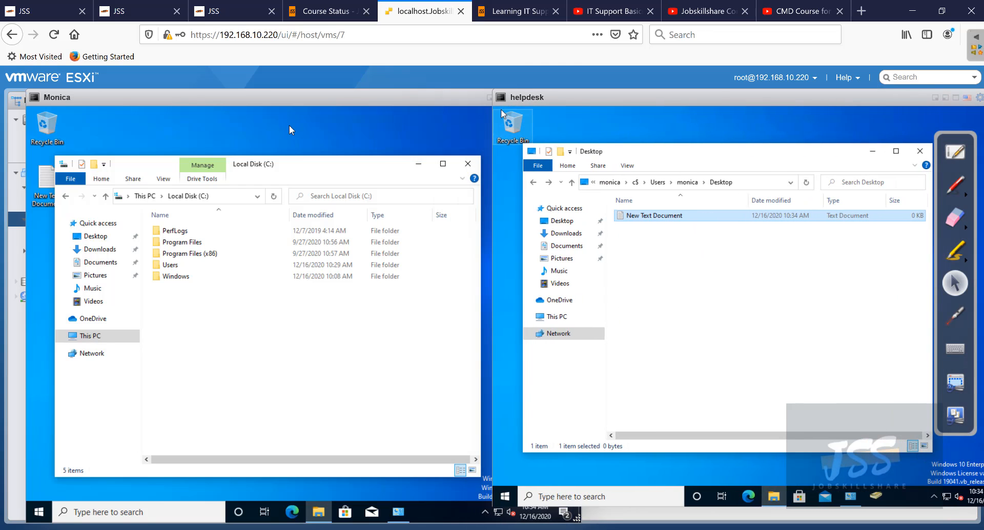
left_click(740, 184)
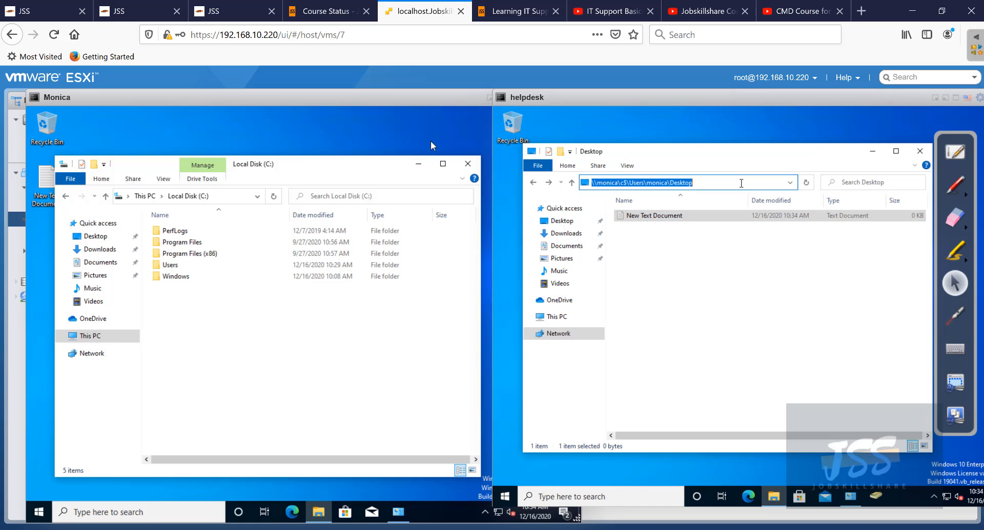
left_click(741, 183)
left_click_drag(705, 183, 554, 182)
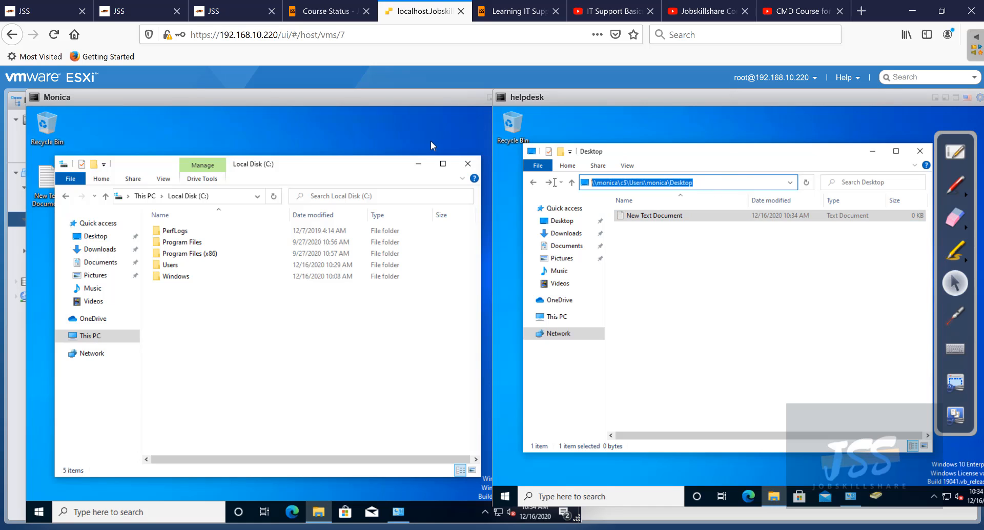